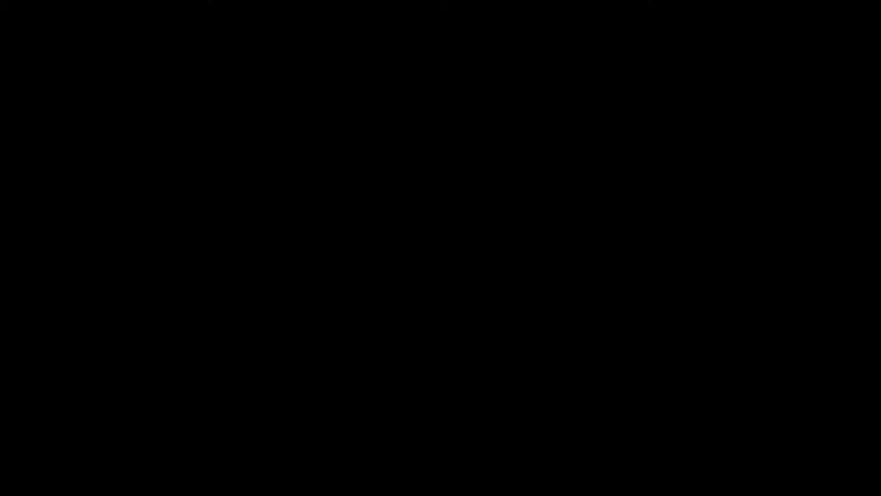
Enter the headers Northing, Easting, Elevation and Raw Description across row 1
{"action": "type", "text": "Northing"}
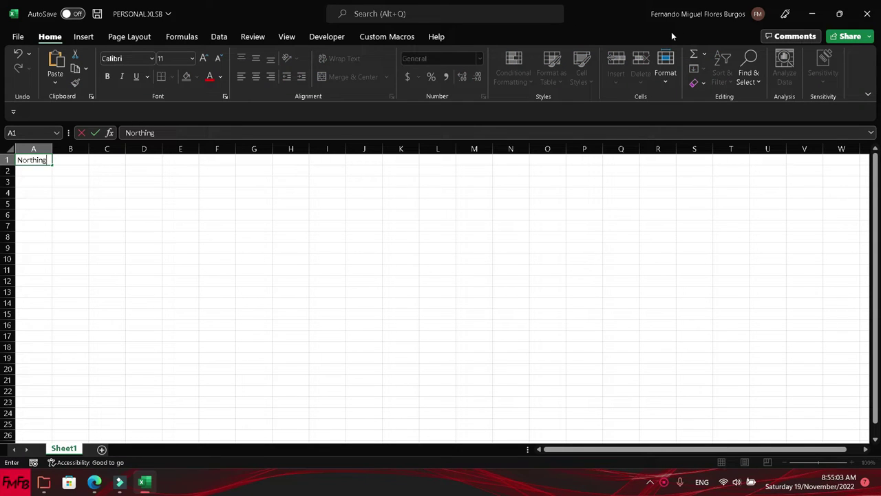
{"action": "key", "text": "Tab"}
{"action": "type", "text": "Easting"}
{"action": "key", "text": "Tab"}
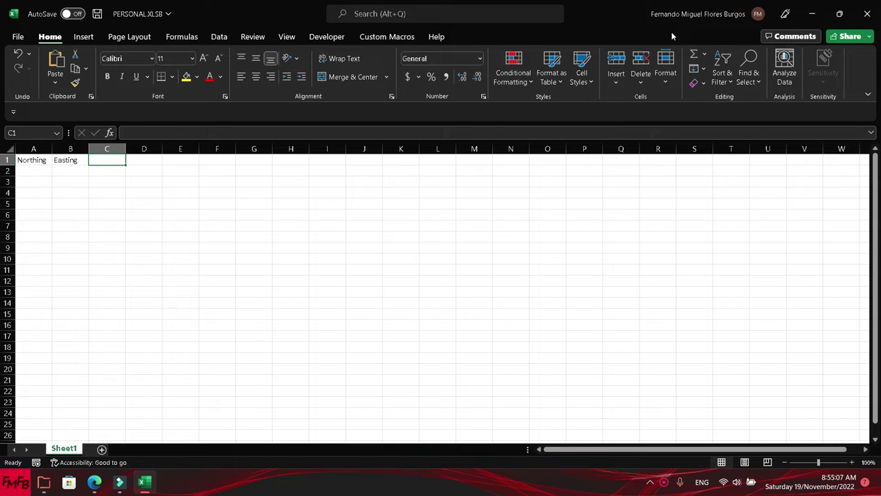
{"action": "type", "text": "Elevation"}
{"action": "key", "text": "Tab"}
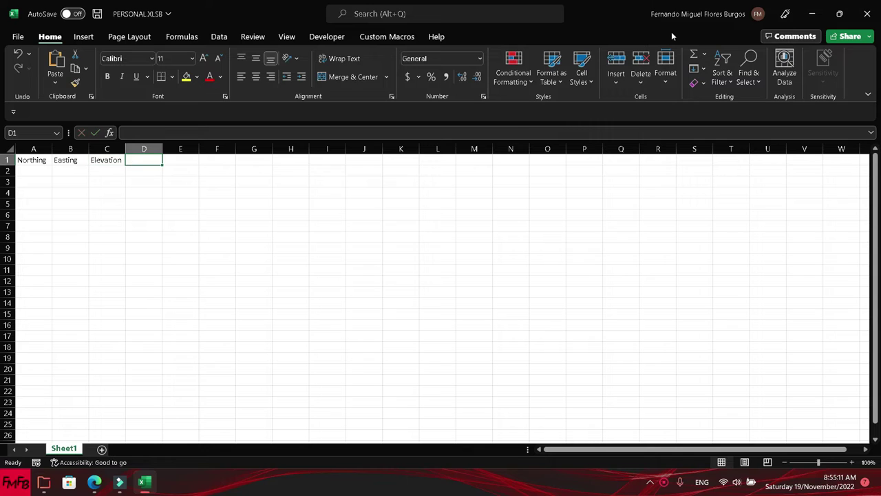
{"action": "type", "text": "Raw de"}
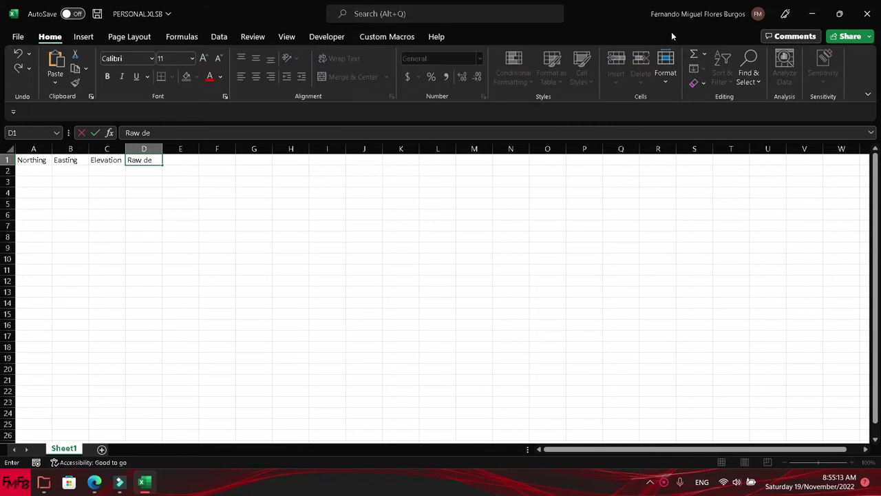
{"action": "key", "text": "BackSpace"}
{"action": "key", "text": "BackSpace"}
{"action": "type", "text": "Description"}
{"action": "key", "text": "Return"}
Fill row 2 with the first point: northing 10000, easting 10000, elevation 960
{"action": "key", "text": "Left"}
{"action": "key", "text": "Left"}
{"action": "key", "text": "Left"}
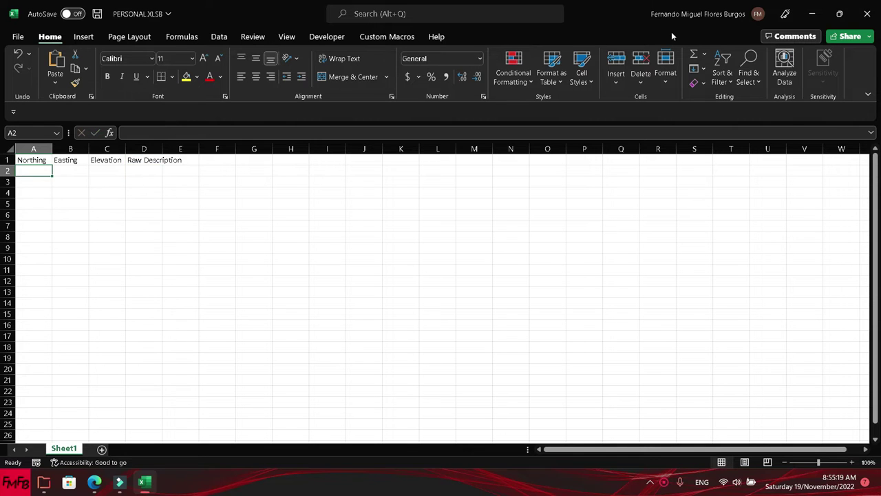
{"action": "type", "text": "10000"}
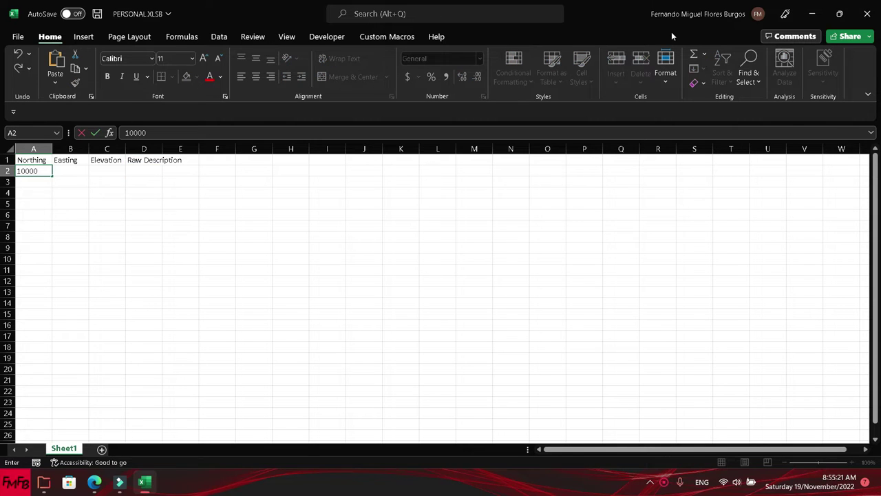
{"action": "key", "text": "Tab"}
{"action": "type", "text": "1000"}
{"action": "key", "text": "Tab"}
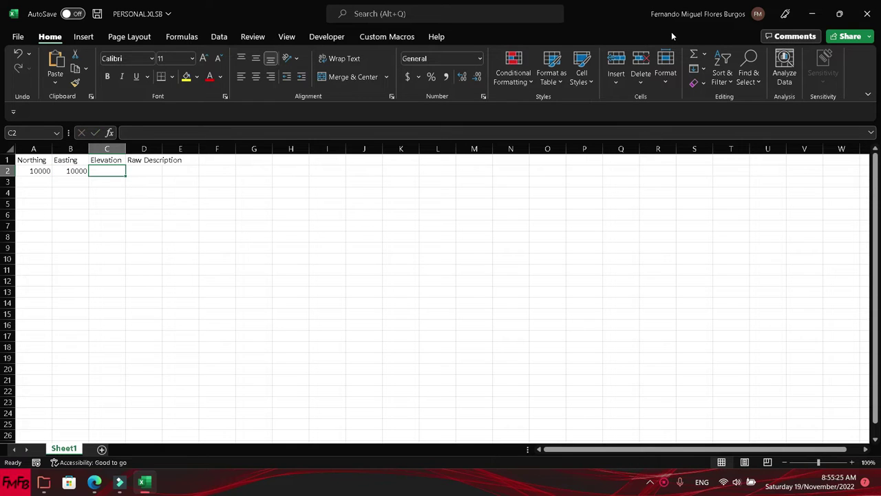
{"action": "type", "text": "960"}
{"action": "key", "text": "Tab"}
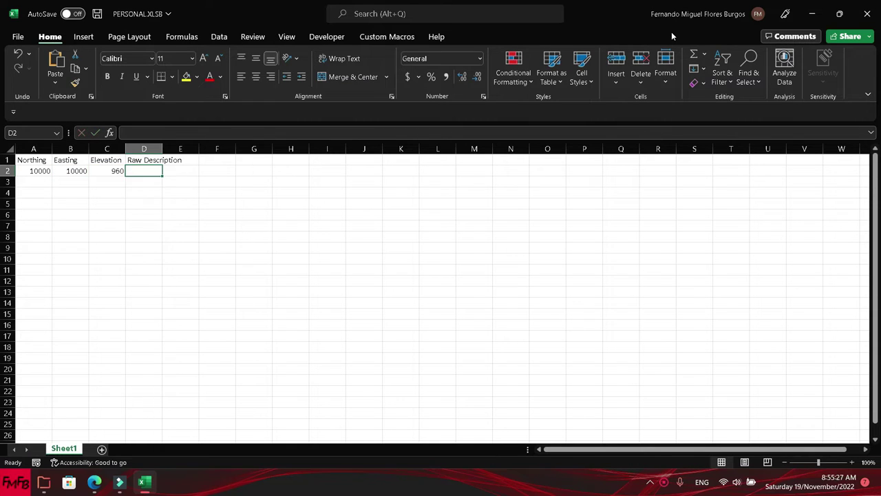
Fill row 3 with the second point: northing 9960, easting 9000, elevation 950
{"action": "key", "text": "Down"}
{"action": "key", "text": "Left"}
{"action": "key", "text": "Left"}
{"action": "key", "text": "Left"}
{"action": "type", "text": "900"}
{"action": "key", "text": "BackSpace"}
{"action": "key", "text": "BackSpace"}
{"action": "key", "text": "BackSpace"}
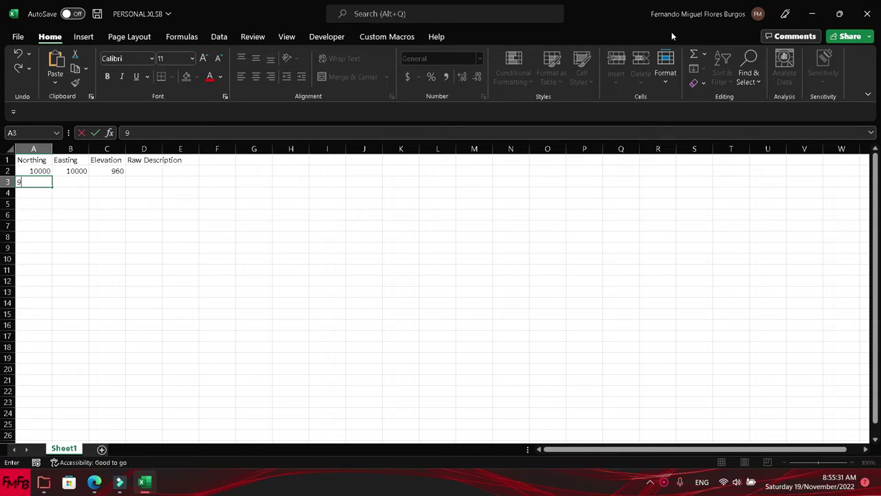
{"action": "type", "text": "900"}
{"action": "key", "text": "BackSpace"}
{"action": "type", "text": "60"}
{"action": "key", "text": "Tab"}
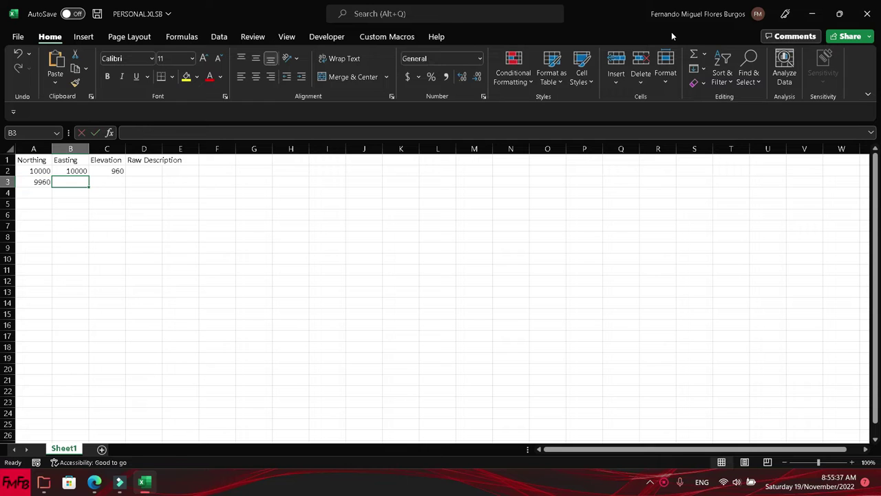
{"action": "type", "text": "9"}
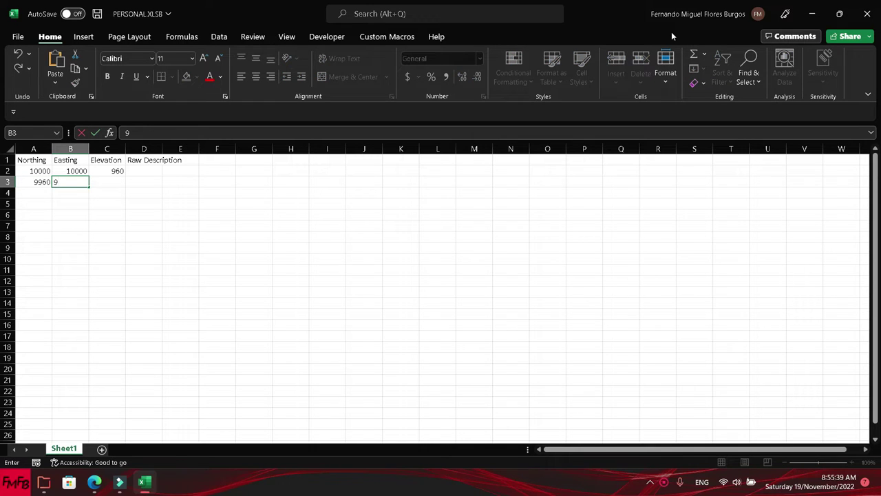
{"action": "type", "text": "000"}
{"action": "key", "text": "Tab"}
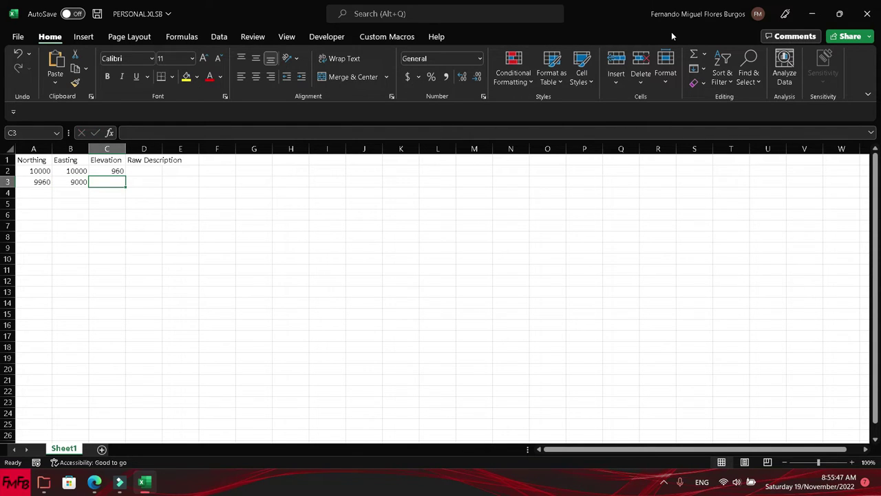
{"action": "type", "text": "950"}
{"action": "key", "text": "Return"}
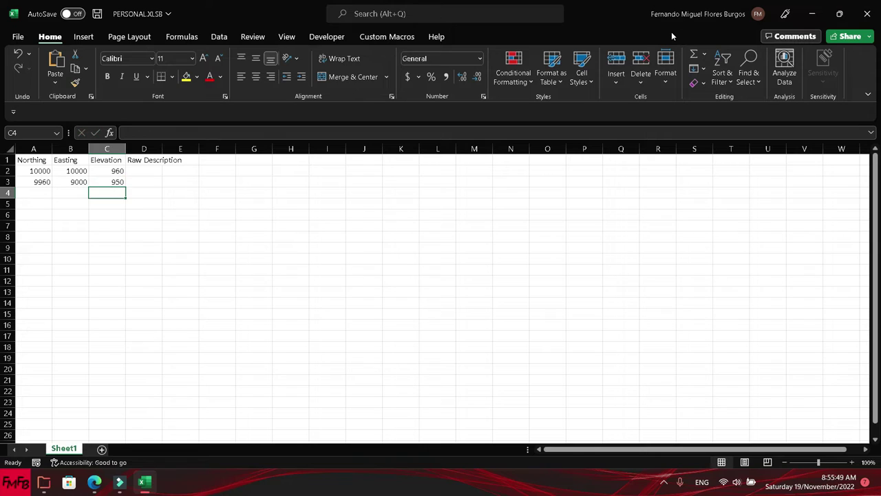
Set the second point's Raw Description to 'Tree'
{"action": "key", "text": "Up"}
{"action": "key", "text": "Right"}
{"action": "key", "text": "Right"}
{"action": "key", "text": "Right"}
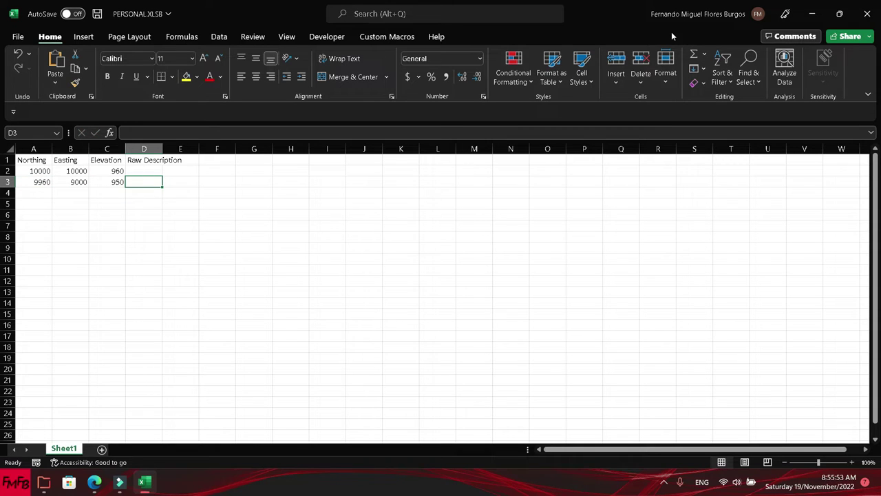
{"action": "type", "text": "Tree"}
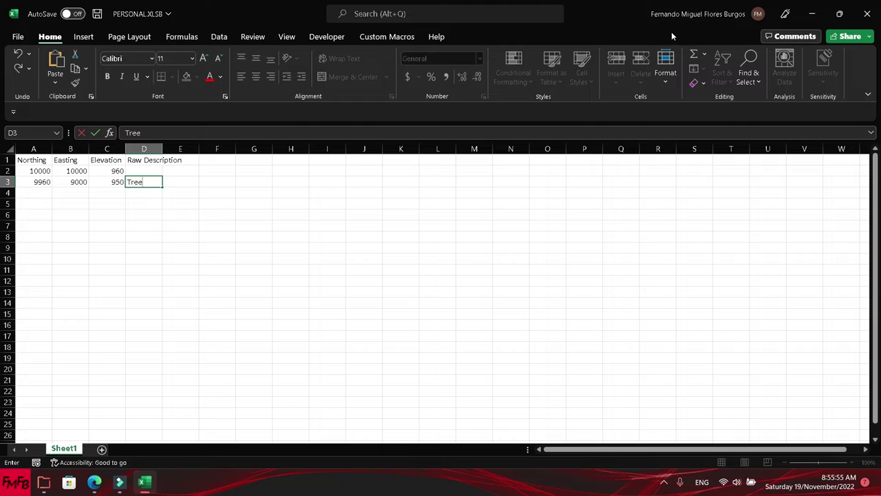
{"action": "key", "text": "Return"}
{"action": "key", "text": "Left"}
{"action": "key", "text": "Left"}
{"action": "key", "text": "Left"}
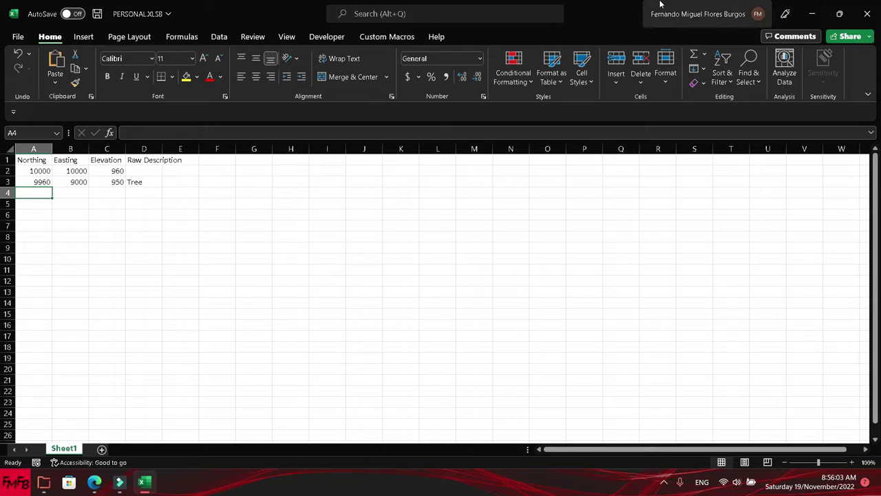
Save the workbook and copy the survey table A1:D3
{"action": "key", "text": "ctrl+s"}
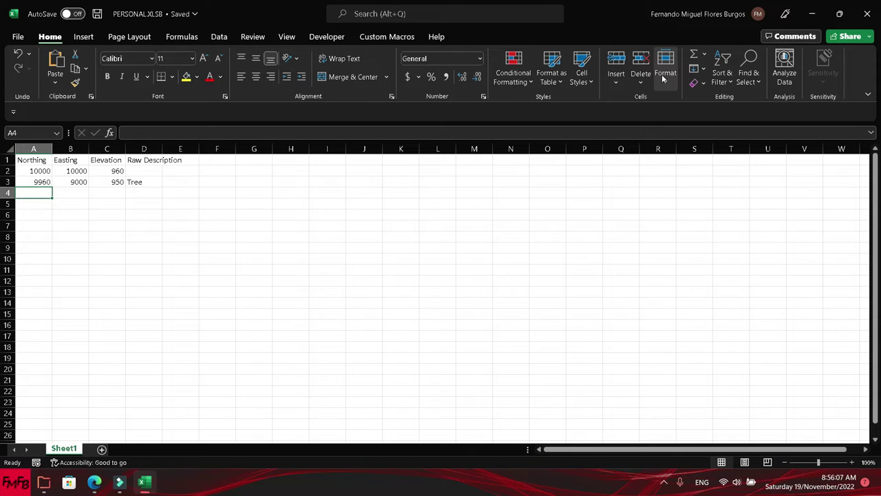
{"action": "key", "text": "Up"}
{"action": "key", "text": "ctrl+Up"}
{"action": "key", "text": "ctrl+shift+Down"}
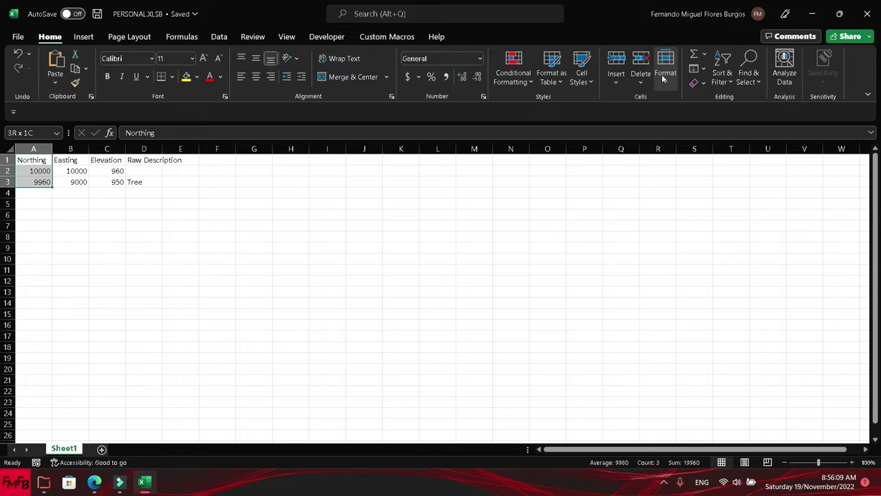
{"action": "key", "text": "ctrl+shift+Right"}
{"action": "key", "text": "ctrl+c"}
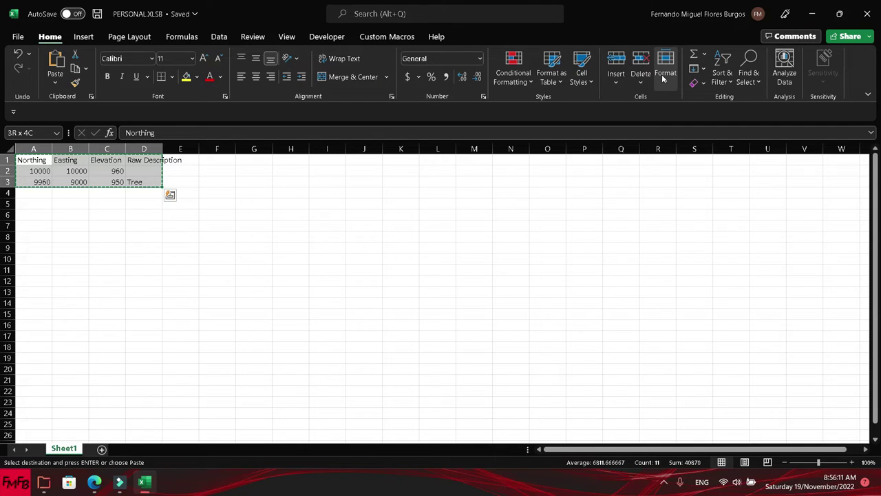
Paste the survey table into the blank Book1 workbook
{"action": "key", "text": "ctrl+Tab"}
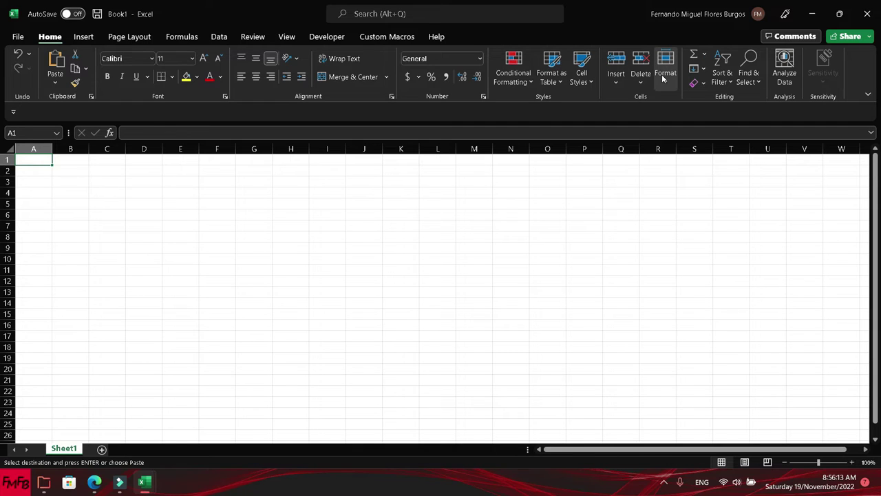
{"action": "key", "text": "alt+Tab"}
{"action": "key", "text": "ctrl+s"}
{"action": "key", "text": "ctrl+Tab"}
{"action": "key", "text": "ctrl+v"}
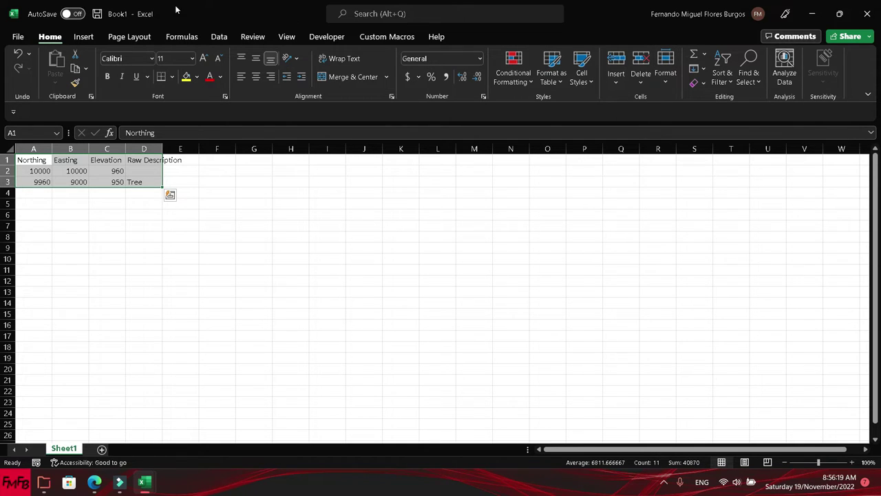
Save Book1 as Book1.csv in CSV UTF-8 (comma delimited) format on the D: Files drive
{"action": "left_click", "coordinate": [21, 39]}
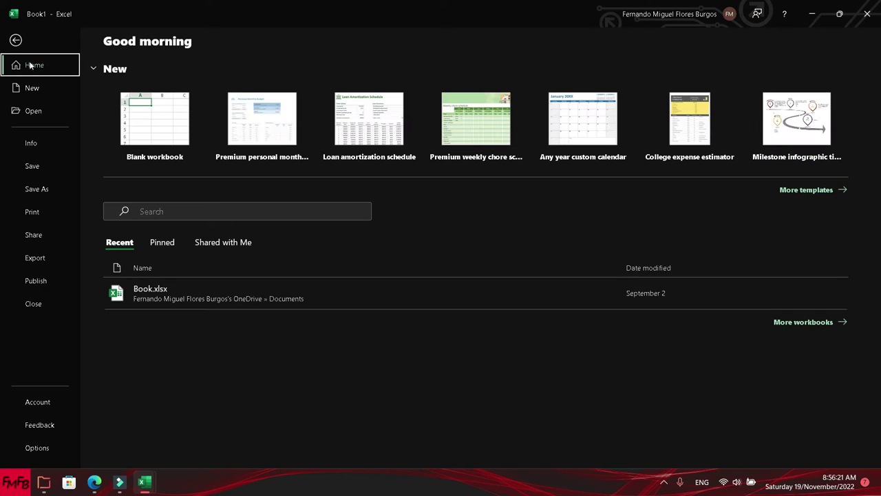
{"action": "left_click", "coordinate": [35, 188]}
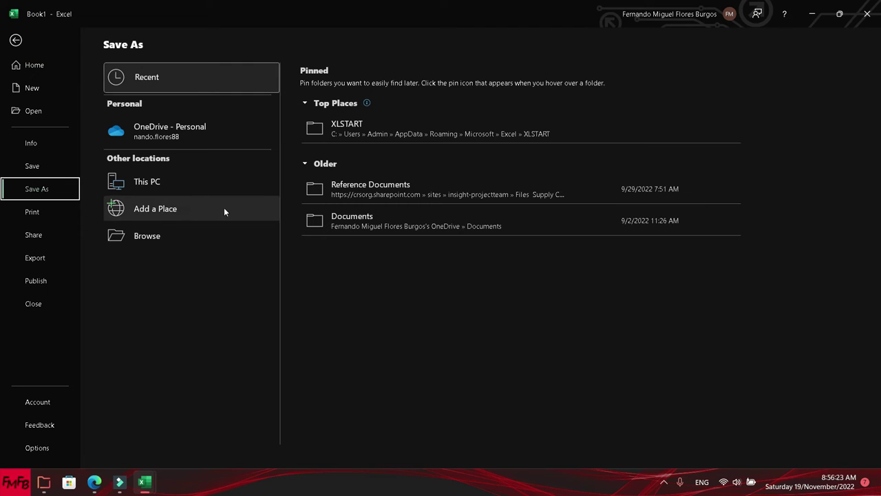
{"action": "left_click", "coordinate": [197, 236]}
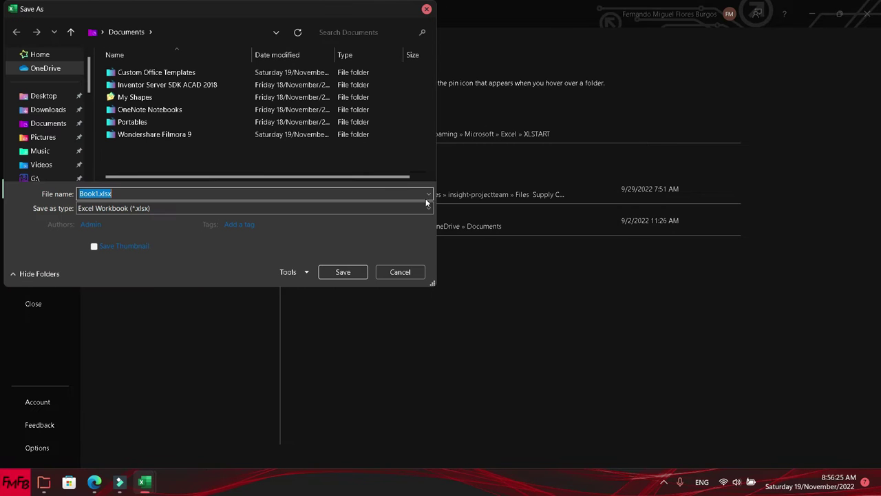
{"action": "left_click", "coordinate": [429, 208]}
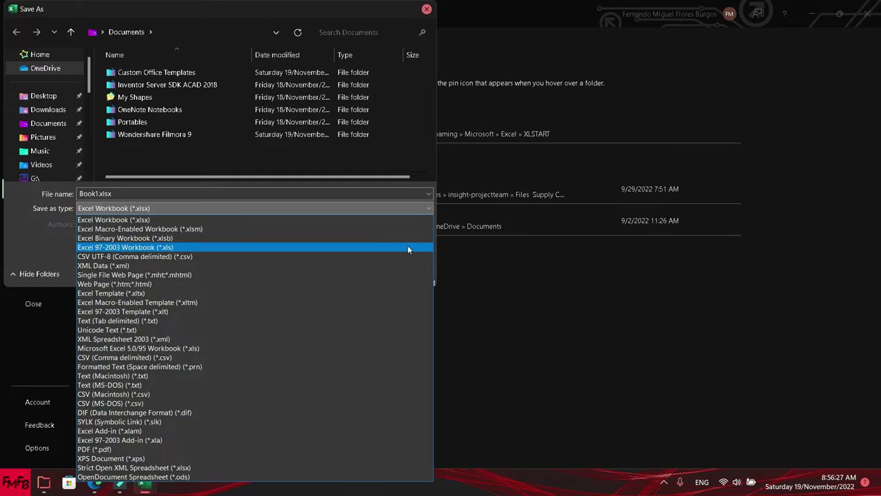
{"action": "left_click", "coordinate": [407, 260]}
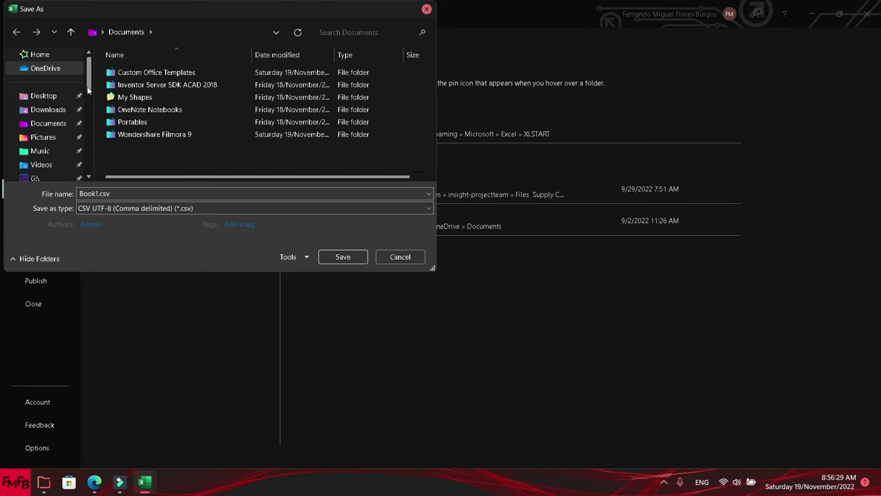
{"action": "left_click_drag", "start_coordinate": [89, 88], "coordinate": [87, 191]}
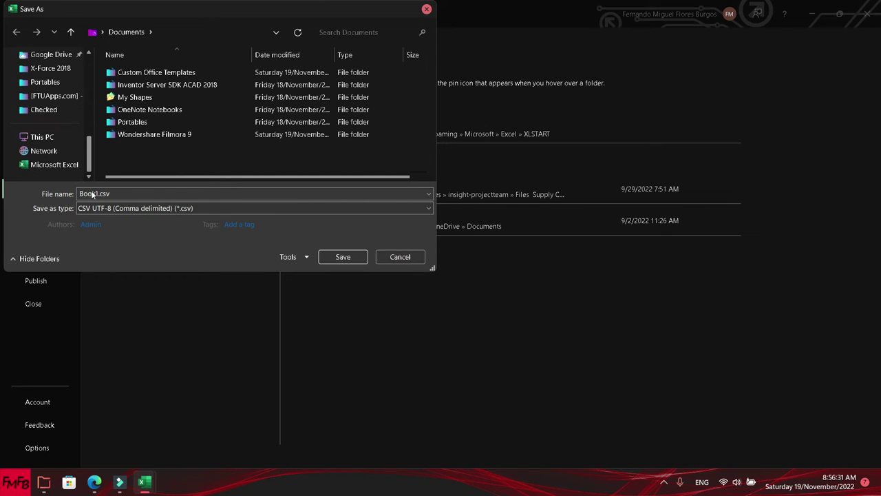
{"action": "left_click", "coordinate": [42, 137]}
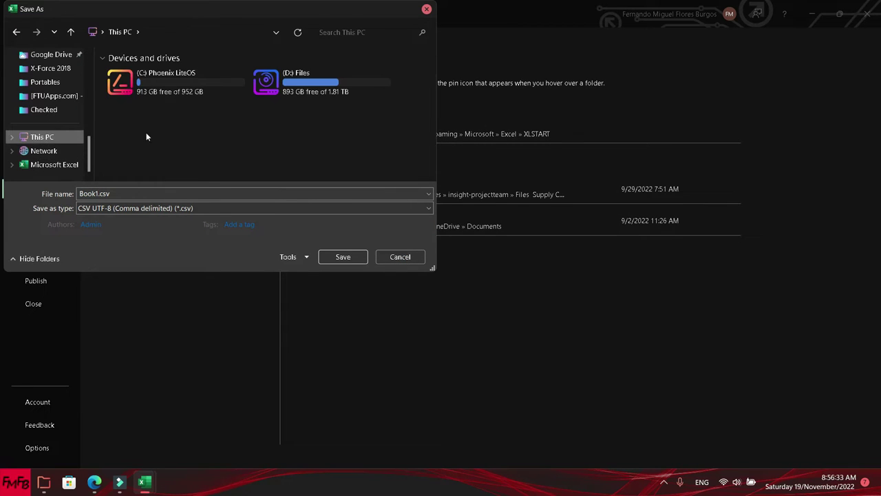
{"action": "double_click", "coordinate": [264, 86]}
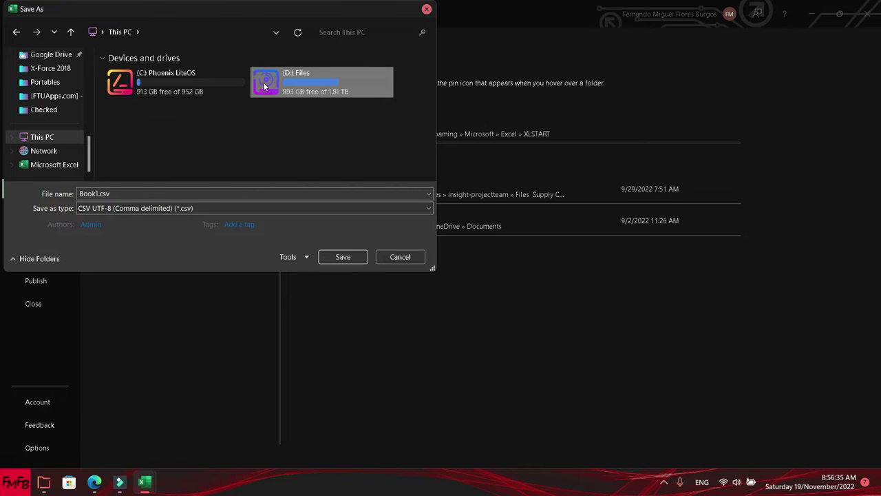
{"action": "left_click", "coordinate": [333, 256]}
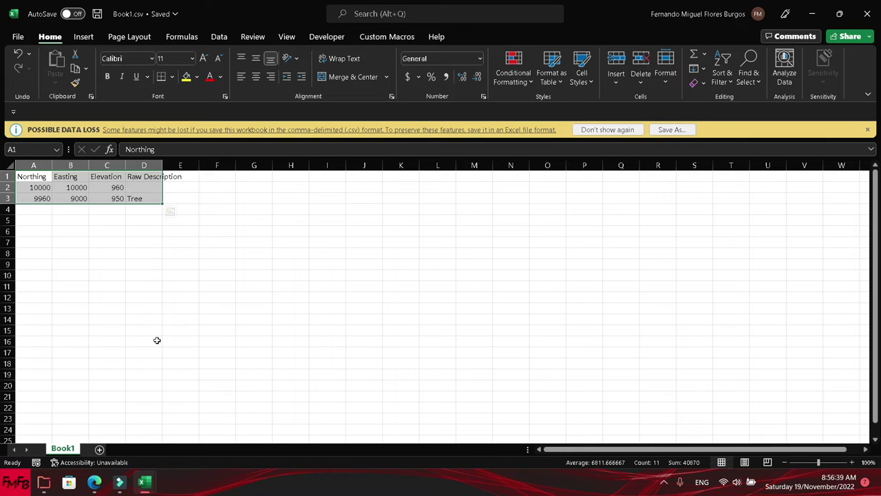
{"action": "key", "text": "super"}
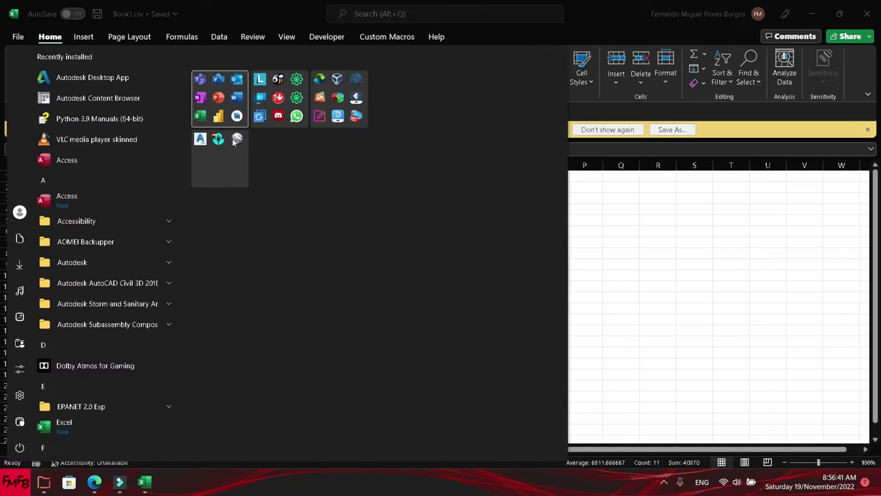
Launch Civil 3D 2018 from the Autodesk tile folder in the Start menu
{"action": "left_click", "coordinate": [219, 156]}
{"action": "left_click", "coordinate": [222, 227]}
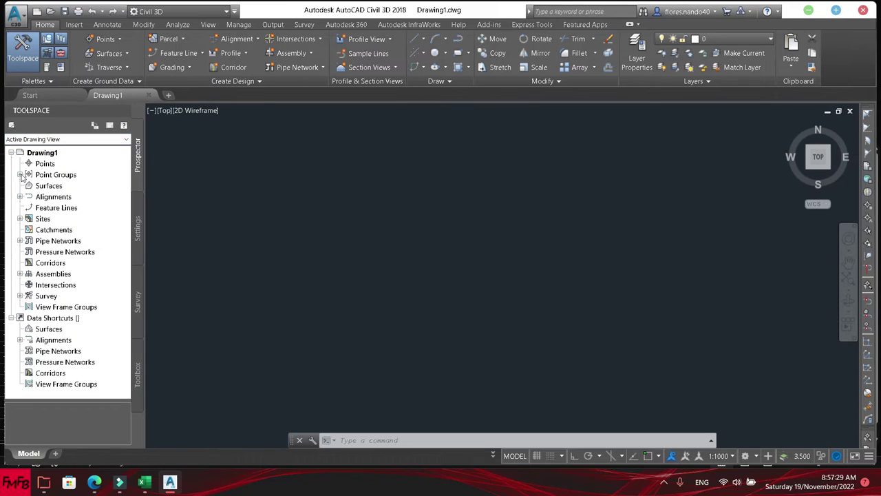
Start a new point group and create a new point style named Arbol
{"action": "left_click", "coordinate": [21, 176]}
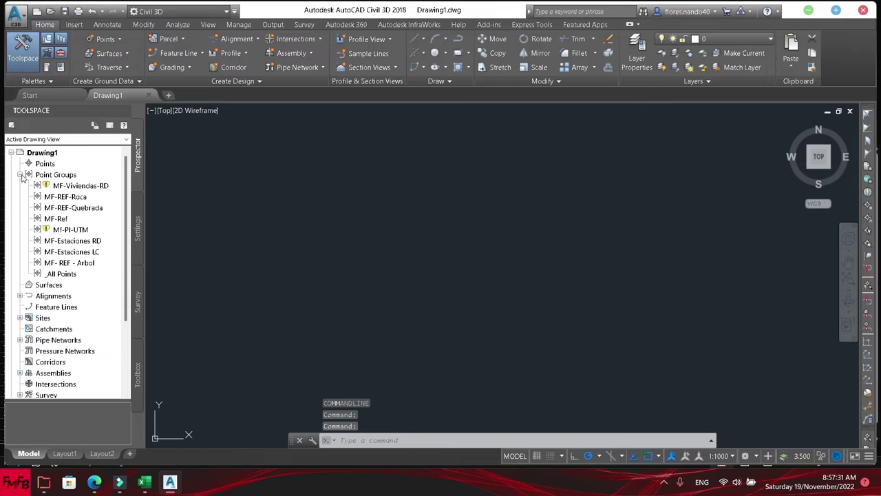
{"action": "right_click", "coordinate": [38, 176]}
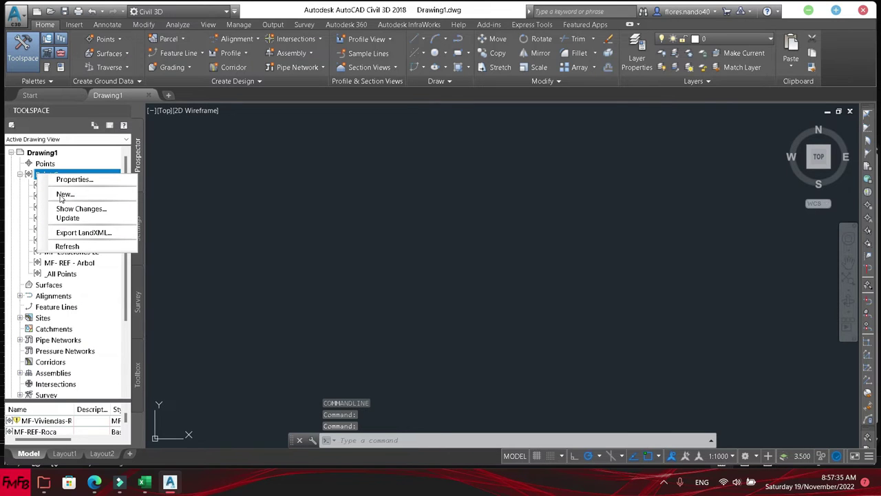
{"action": "left_click", "coordinate": [64, 195]}
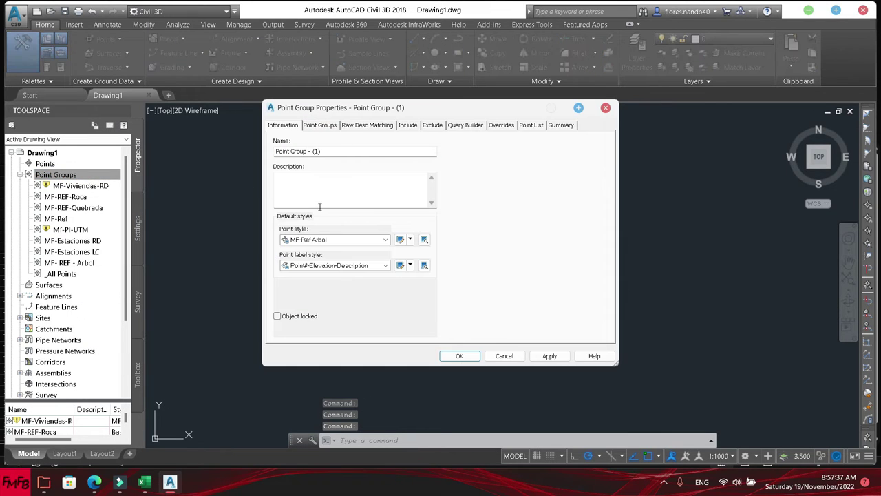
{"action": "left_click", "coordinate": [410, 240]}
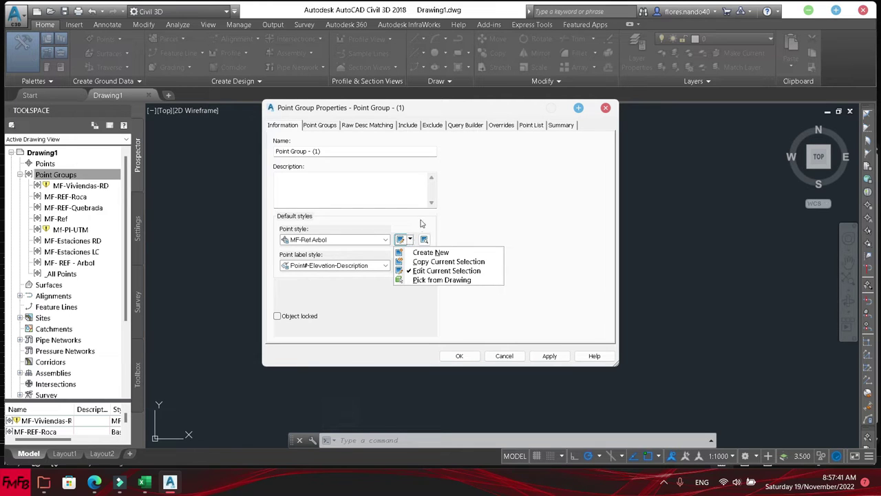
{"action": "left_click", "coordinate": [429, 253]}
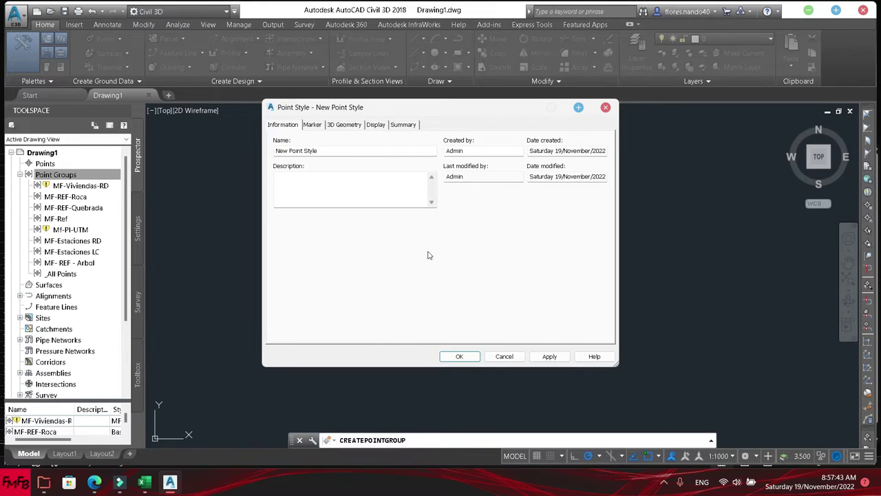
{"action": "double_click", "coordinate": [350, 153]}
{"action": "type", "text": "Tree"}
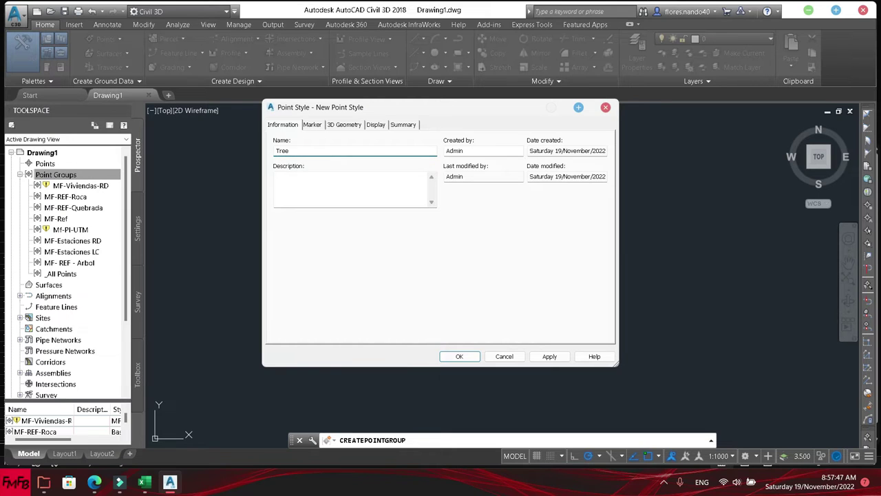
{"action": "left_click", "coordinate": [314, 126]}
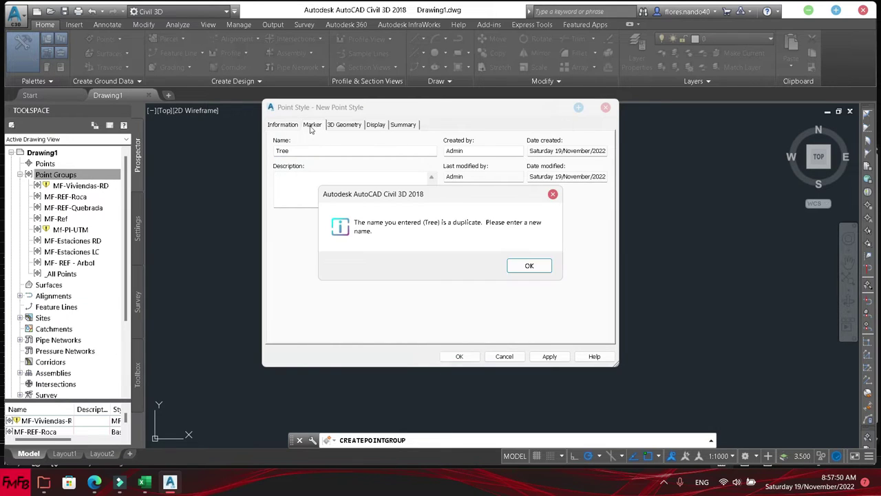
{"action": "left_click", "coordinate": [529, 262]}
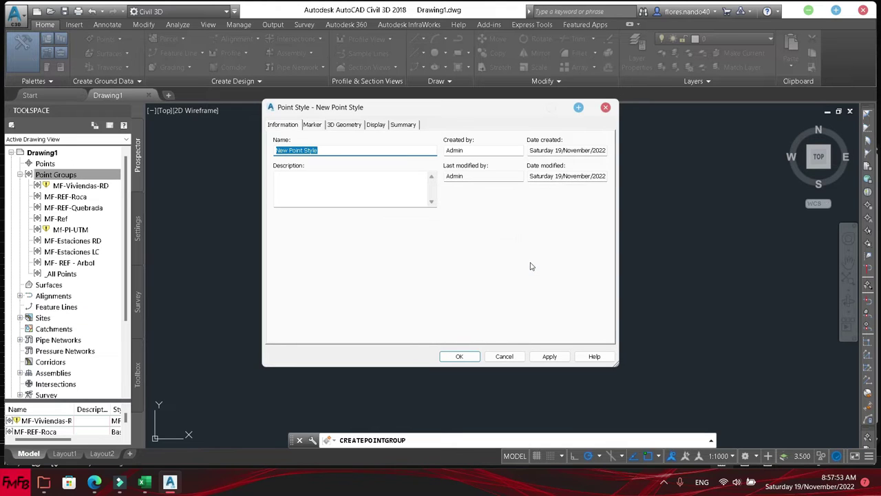
{"action": "type", "text": "Arbol"}
Give the Arbol style a tree AutoCAD block symbol as its marker
{"action": "left_click", "coordinate": [311, 126]}
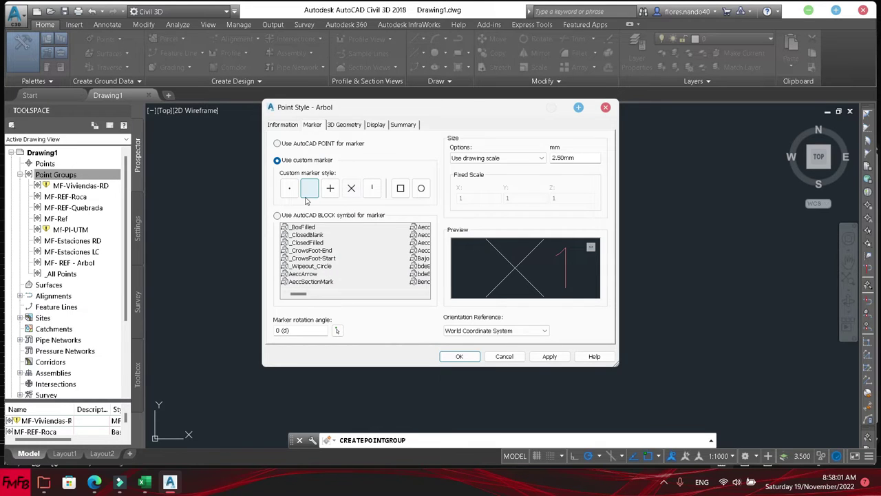
{"action": "left_click", "coordinate": [292, 145]}
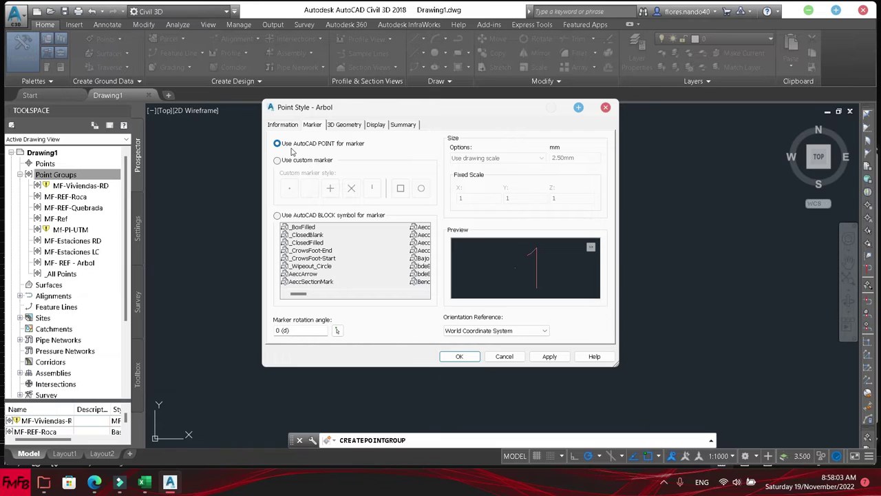
{"action": "left_click", "coordinate": [296, 161]}
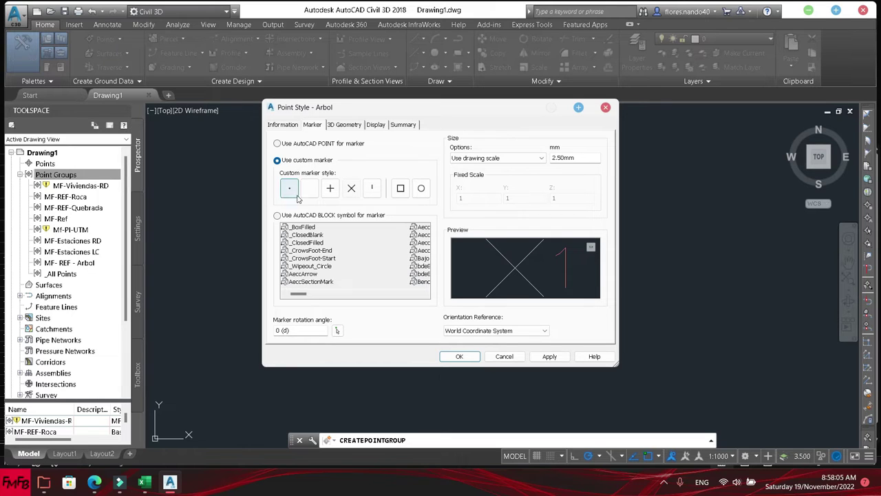
{"action": "left_click", "coordinate": [296, 218]}
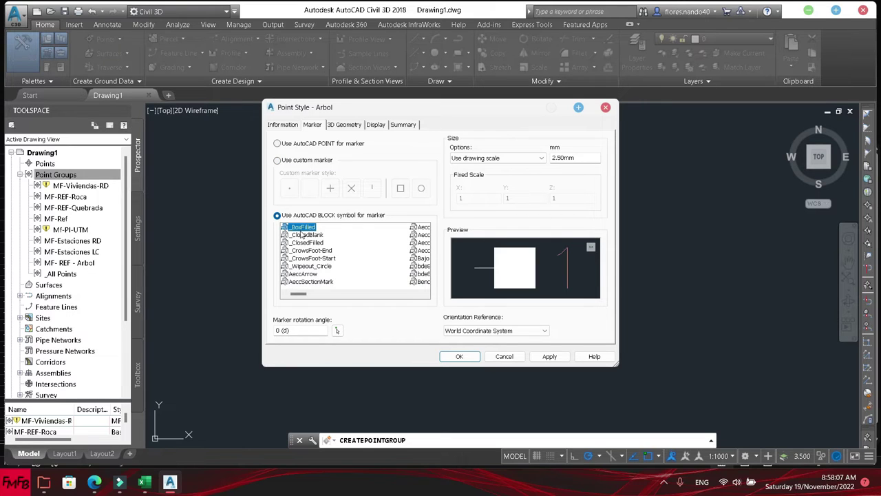
{"action": "scroll", "coordinate": [301, 234], "scroll_direction": "down", "scroll_amount": 5}
{"action": "left_click", "coordinate": [301, 235]}
{"action": "key", "text": "Down"}
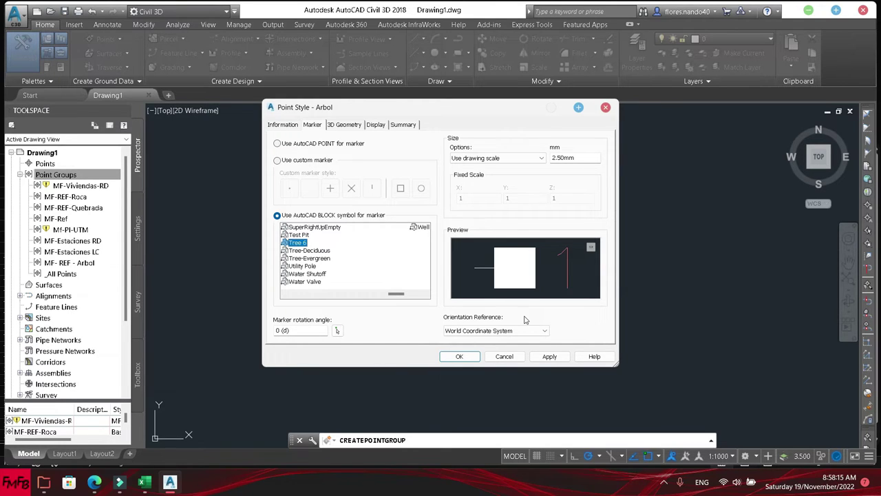
{"action": "key", "text": "Down"}
{"action": "key", "text": "Down"}
{"action": "key", "text": "Up"}
{"action": "key", "text": "Up"}
{"action": "key", "text": "Up"}
{"action": "key", "text": "Up"}
{"action": "key", "text": "Down"}
{"action": "key", "text": "Down"}
{"action": "left_click", "coordinate": [560, 362]}
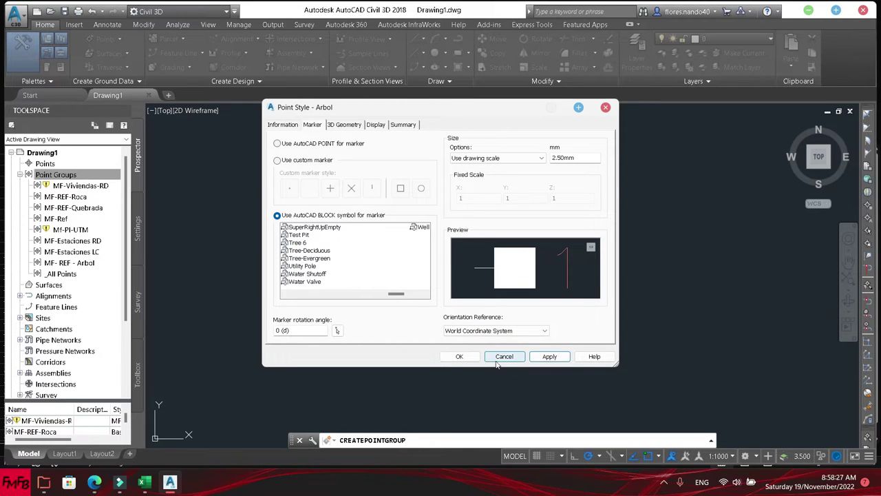
Close the style editor, then apply and confirm Point Group - (1)
{"action": "left_click", "coordinate": [472, 356]}
{"action": "left_click", "coordinate": [549, 356]}
{"action": "left_click", "coordinate": [453, 357]}
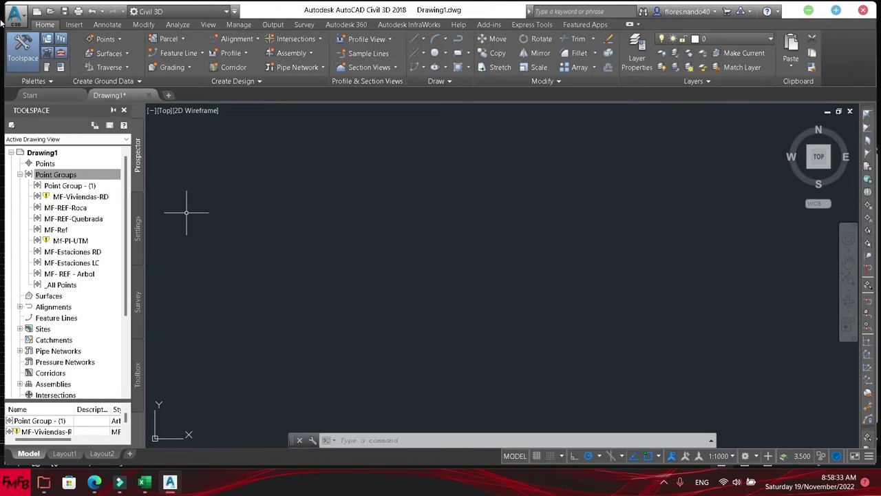
{"action": "left_click", "coordinate": [46, 108]}
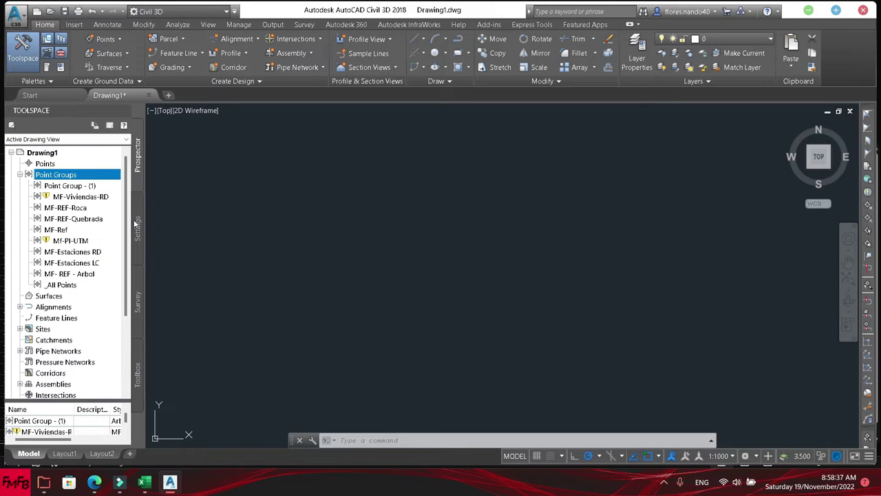
Try importing D:\Book1.csv through Import Points with the csv filter, then abandon it
{"action": "right_click", "coordinate": [51, 166]}
{"action": "left_click", "coordinate": [81, 170]}
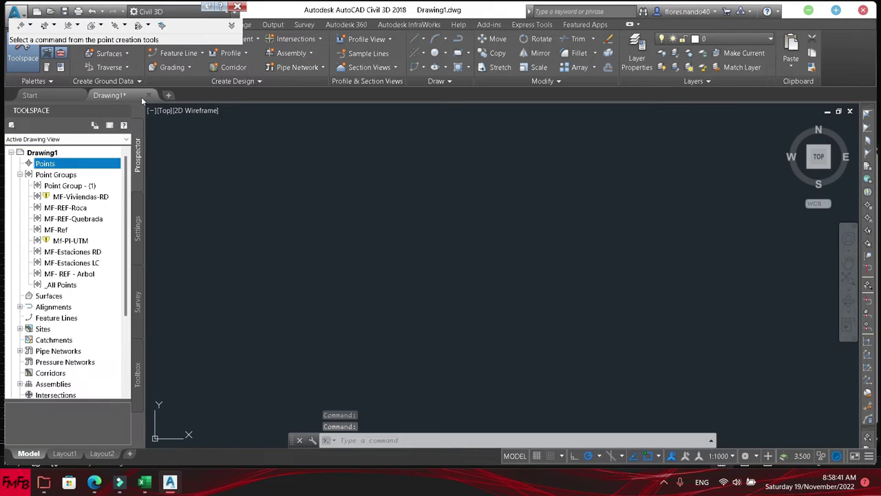
{"action": "left_click", "coordinate": [162, 25]}
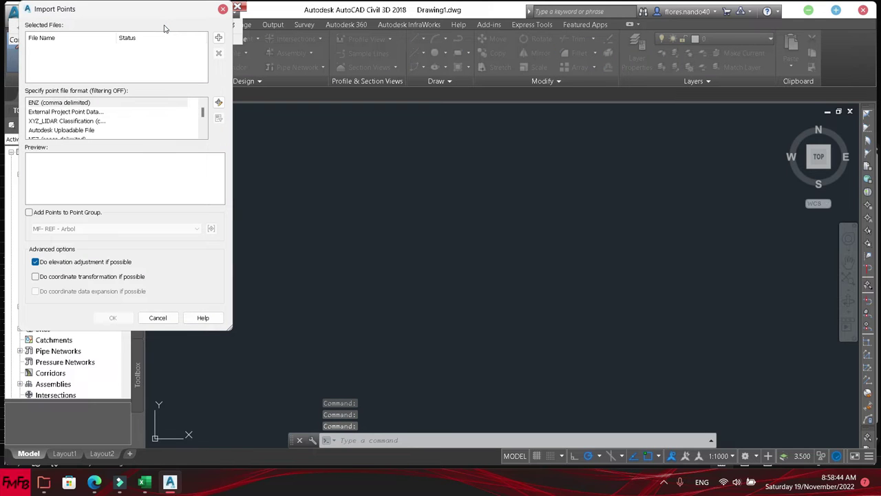
{"action": "left_click", "coordinate": [219, 39]}
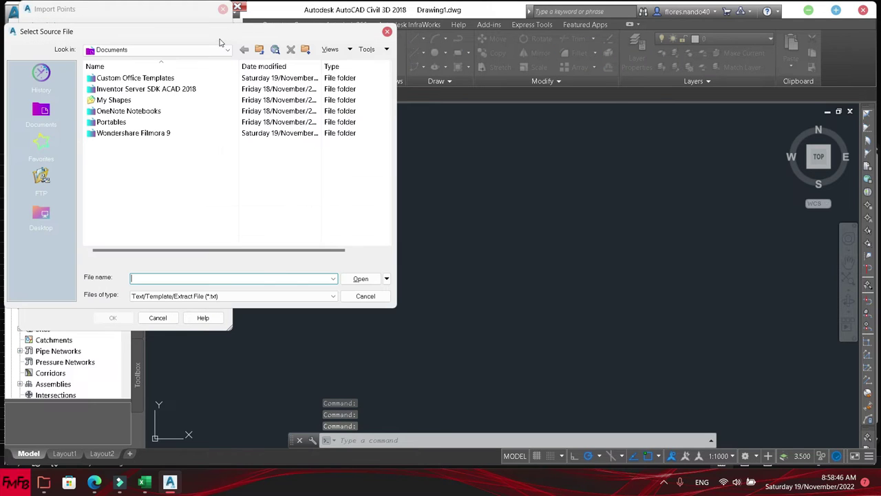
{"action": "left_click", "coordinate": [172, 51]}
{"action": "left_click", "coordinate": [165, 116]}
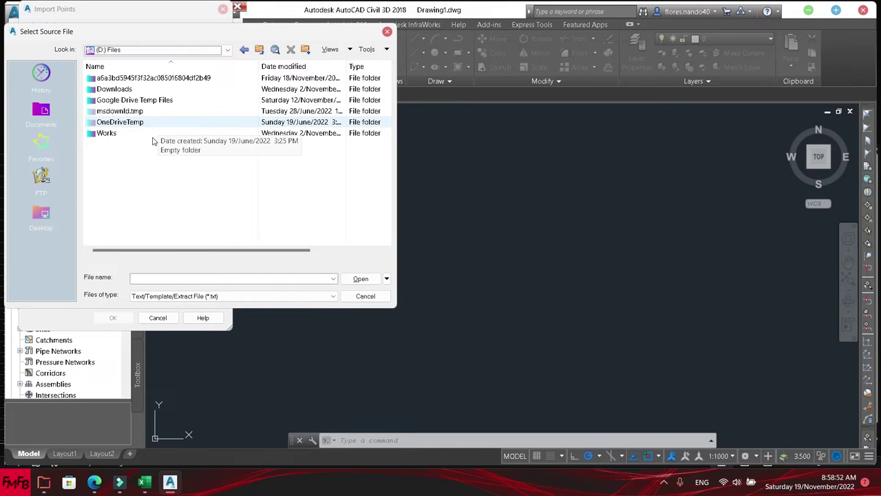
{"action": "left_click", "coordinate": [258, 296]}
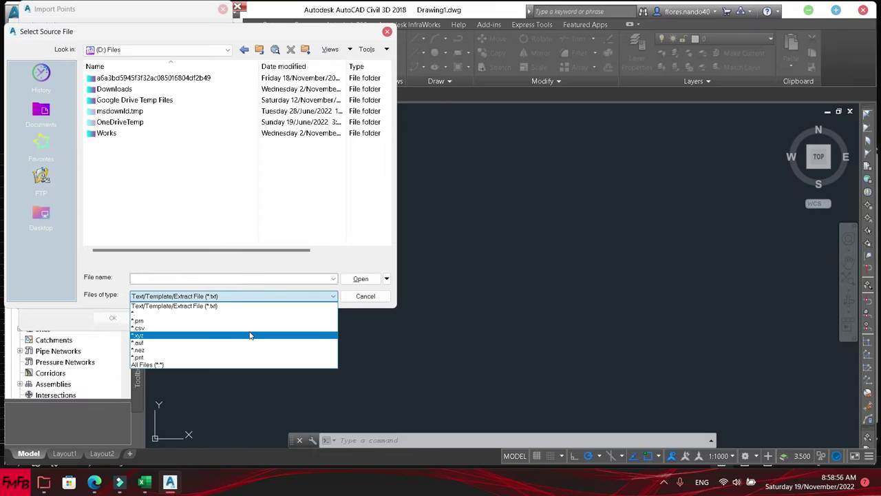
{"action": "left_click", "coordinate": [250, 335]}
{"action": "left_click", "coordinate": [252, 298]}
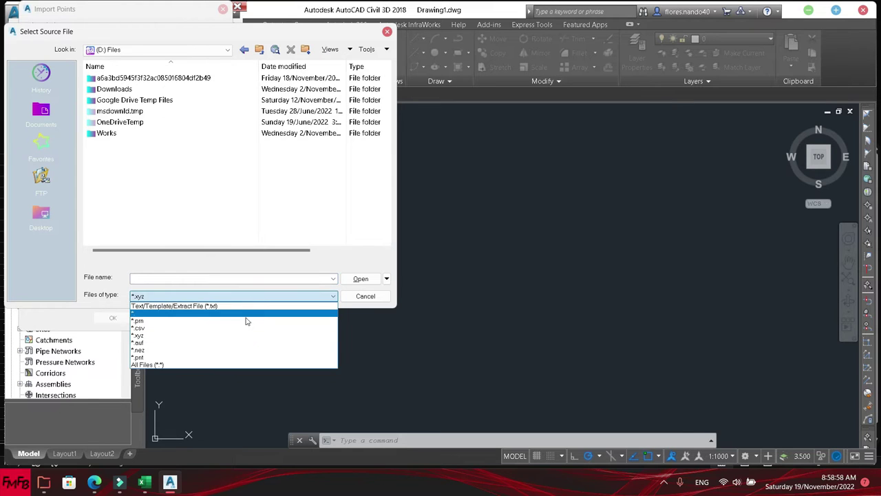
{"action": "left_click", "coordinate": [243, 330]}
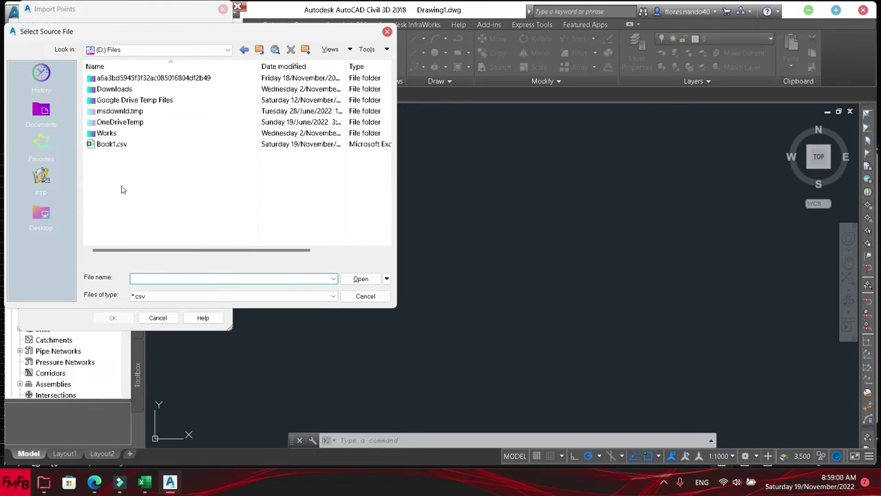
{"action": "double_click", "coordinate": [113, 144]}
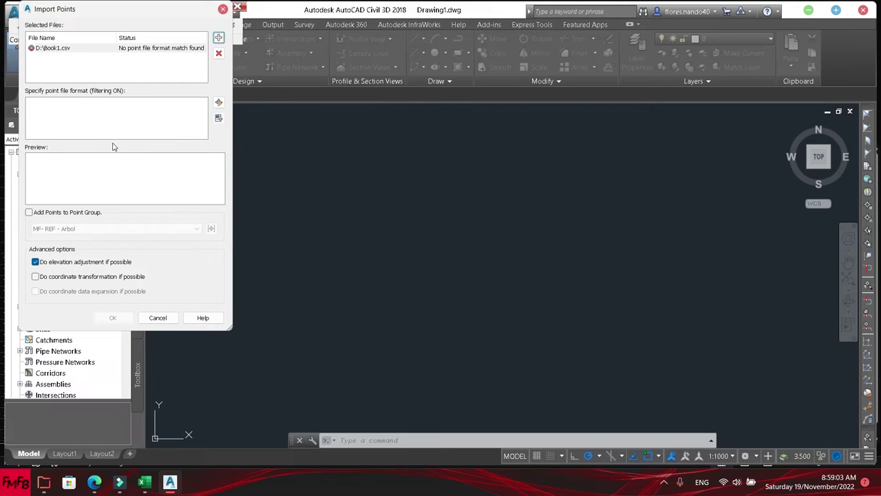
{"action": "key", "text": "Escape"}
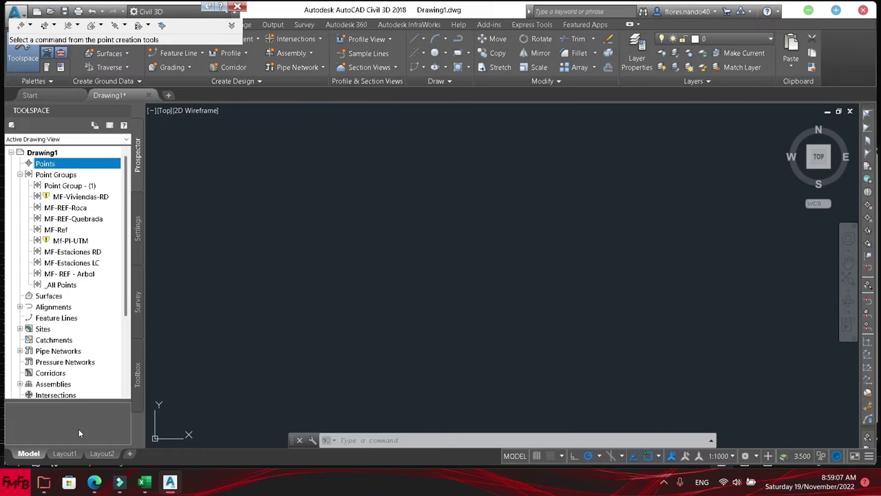
Reopen Book1.csv in Excel through the Text Import Wizard
{"action": "left_click", "coordinate": [144, 488]}
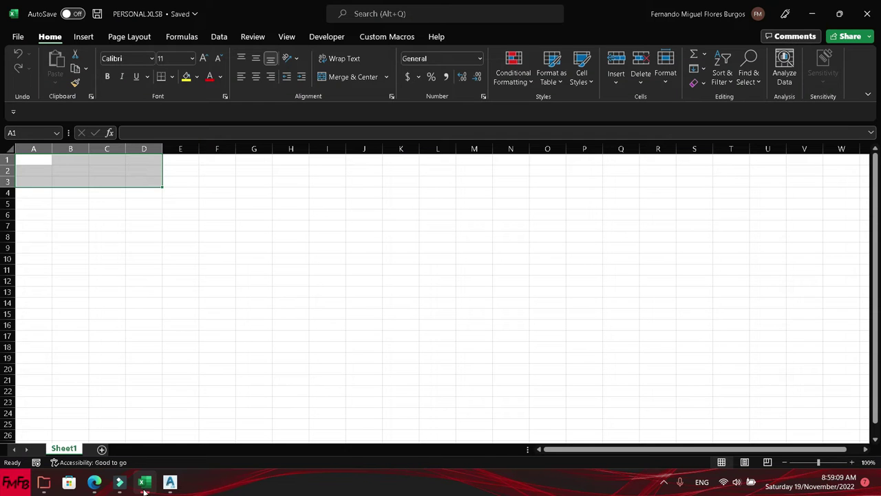
{"action": "key", "text": "ctrl+o"}
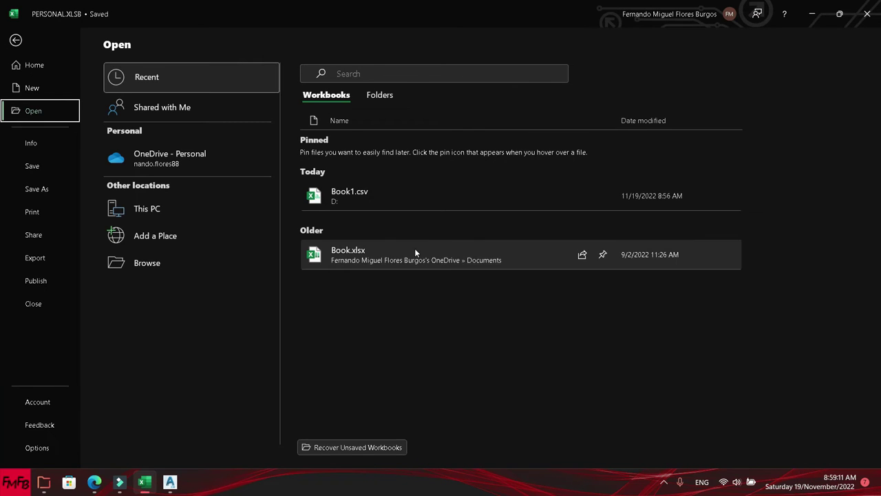
{"action": "left_click", "coordinate": [414, 249]}
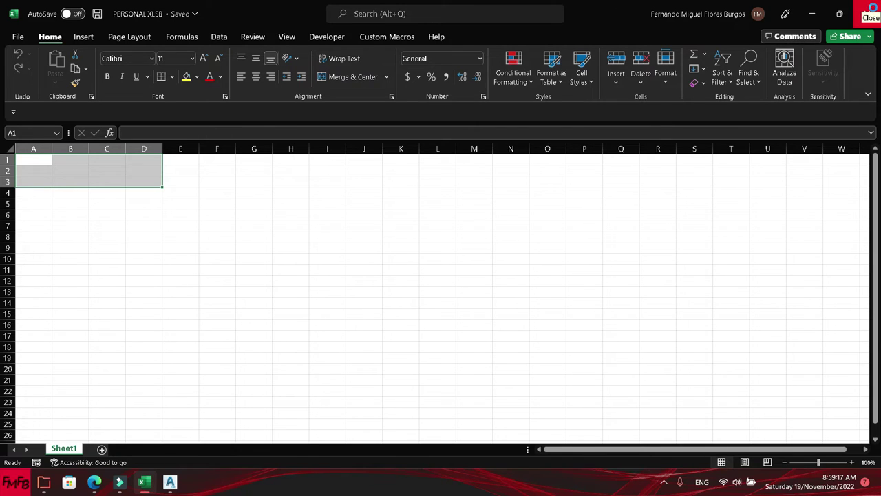
{"action": "left_click", "coordinate": [871, 7]}
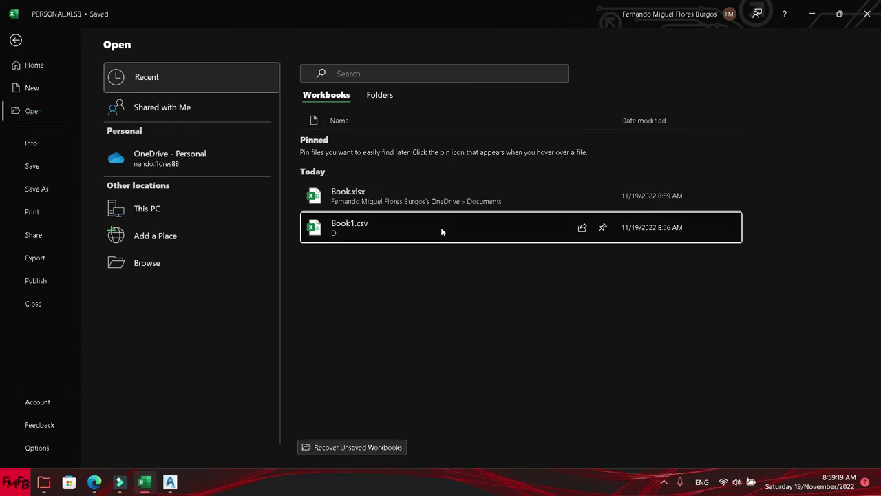
{"action": "left_click", "coordinate": [442, 231]}
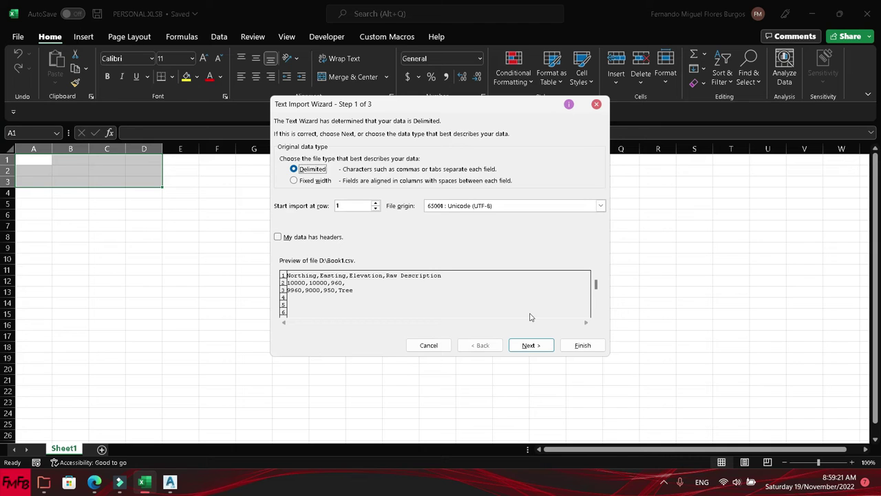
{"action": "left_click", "coordinate": [570, 348]}
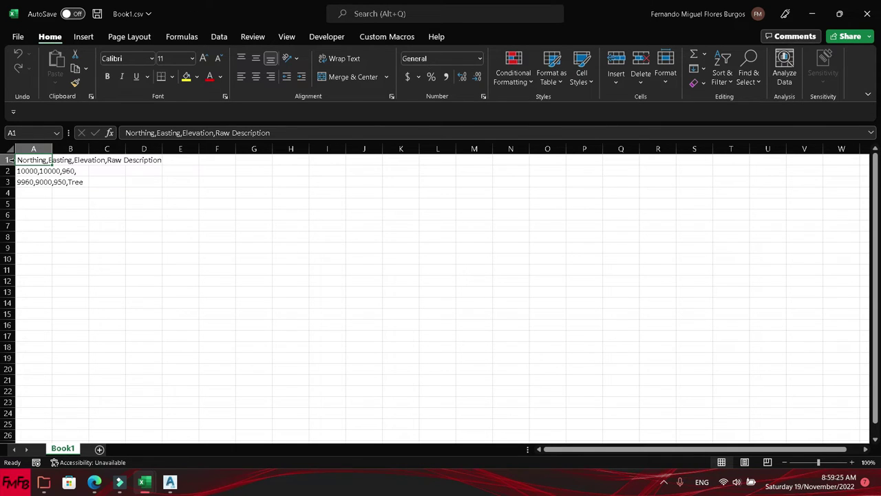
Delete the header row, save and close Book1.csv, and return to Civil 3D
{"action": "left_click", "coordinate": [9, 159]}
{"action": "key", "text": "ctrl+minus"}
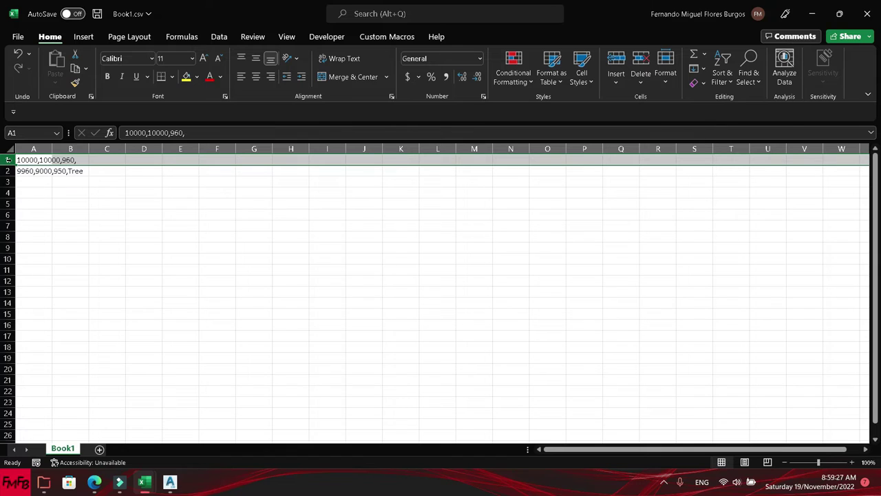
{"action": "key", "text": "ctrl+s"}
{"action": "key", "text": "ctrl+w"}
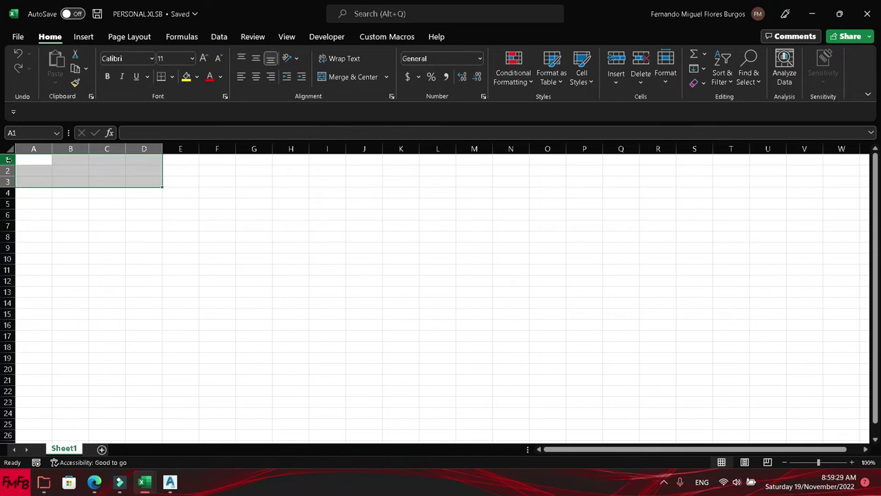
{"action": "key", "text": "alt+Tab"}
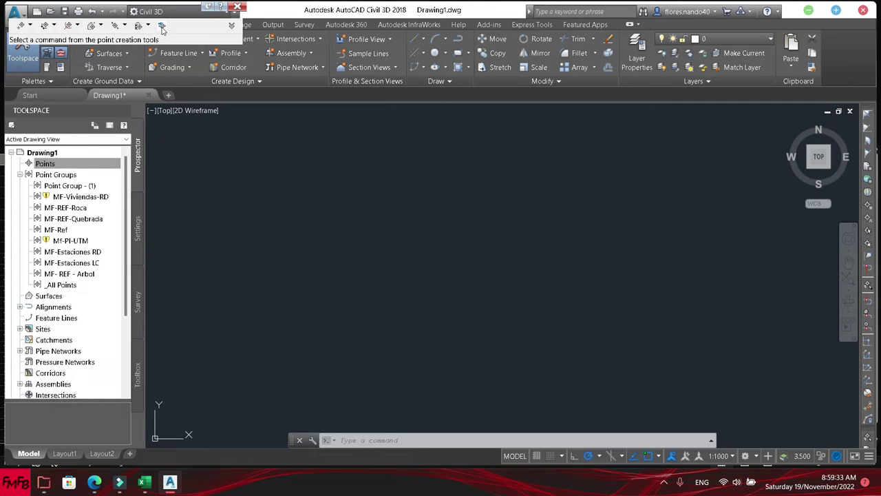
Preview D:\Book1.csv in Import Points (matched PENZD comma delimited), then cancel the import
{"action": "left_click", "coordinate": [162, 28]}
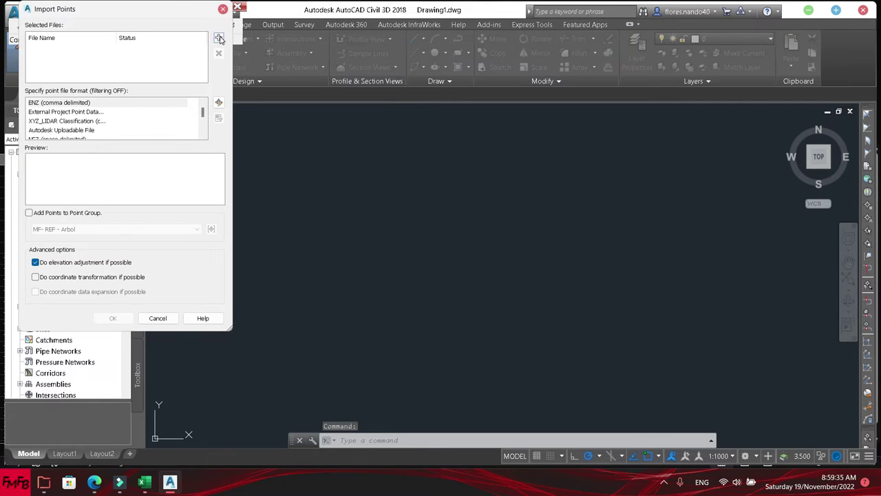
{"action": "left_click", "coordinate": [219, 39]}
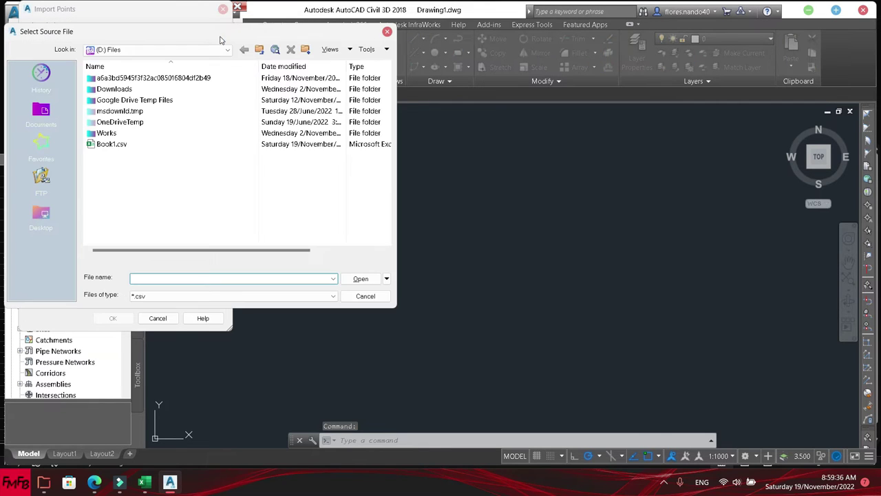
{"action": "left_click", "coordinate": [134, 146]}
{"action": "double_click", "coordinate": [134, 146]}
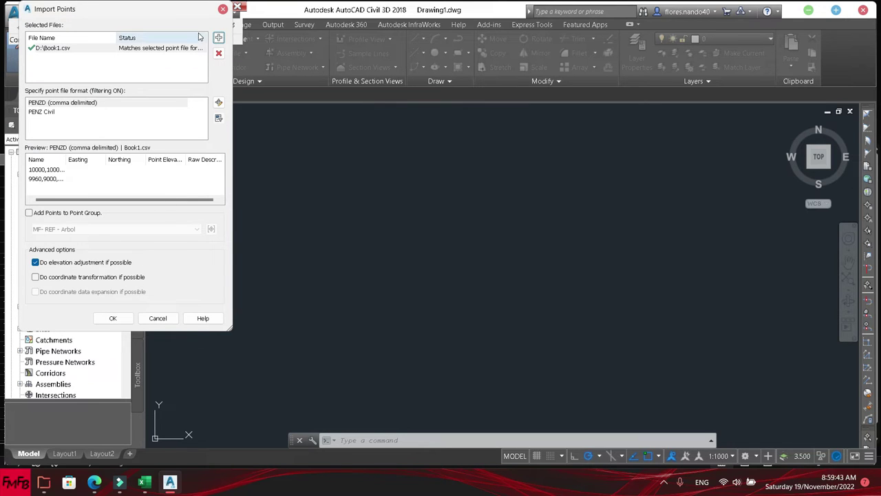
{"action": "left_click", "coordinate": [223, 9]}
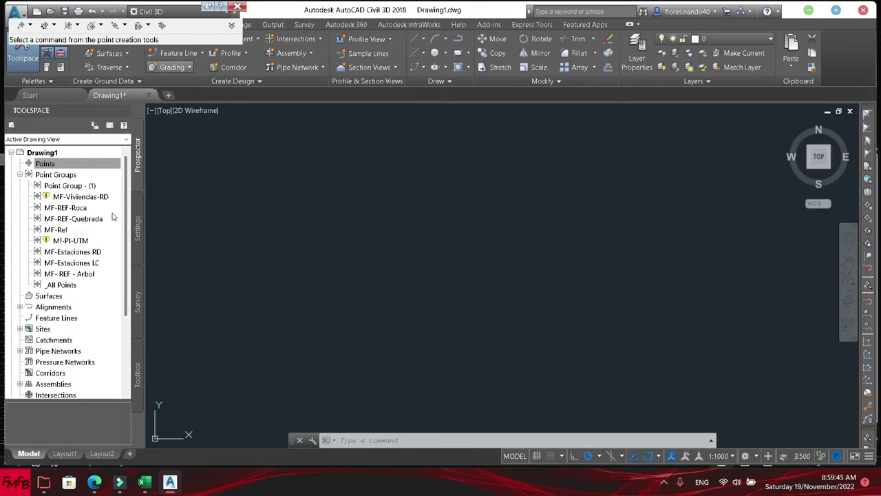
Reopen Book1.csv and split column A at commas with Text to Columns
{"action": "left_click", "coordinate": [143, 483]}
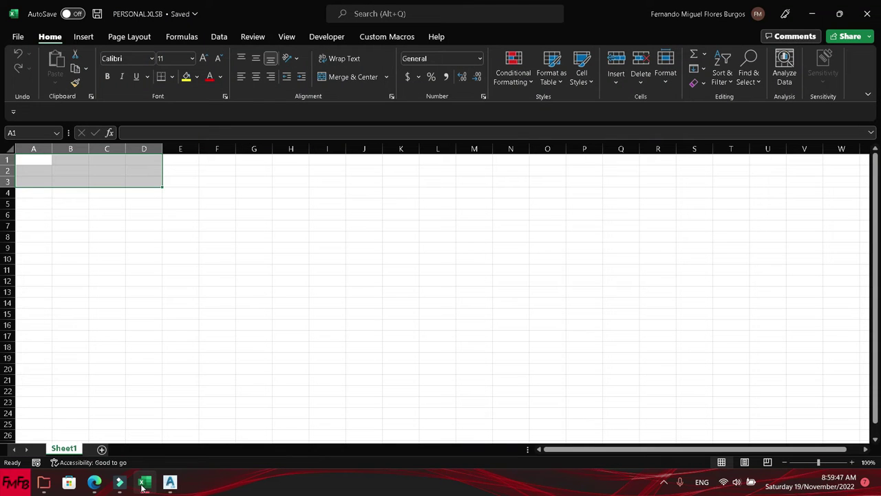
{"action": "key", "text": "ctrl+o"}
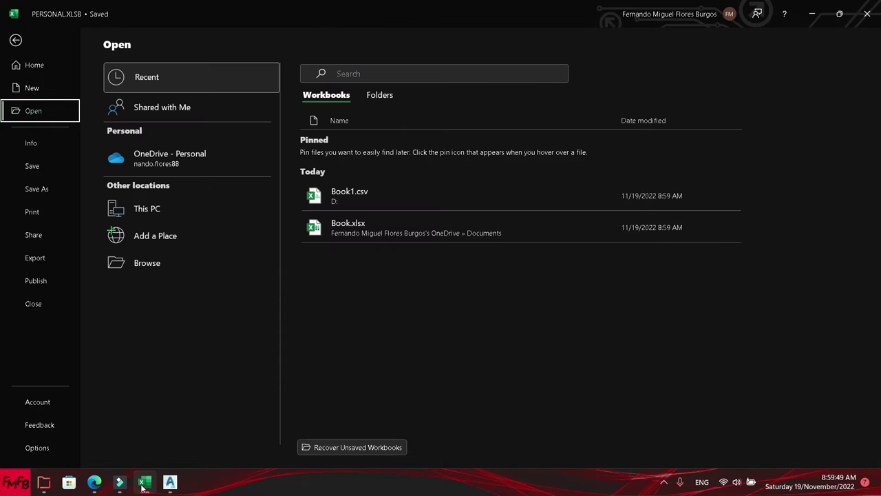
{"action": "left_click", "coordinate": [376, 191]}
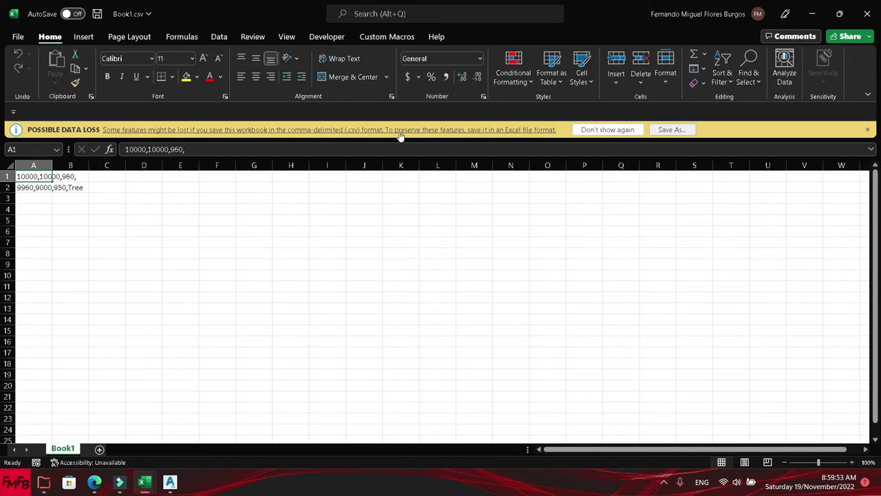
{"action": "left_click", "coordinate": [37, 160]}
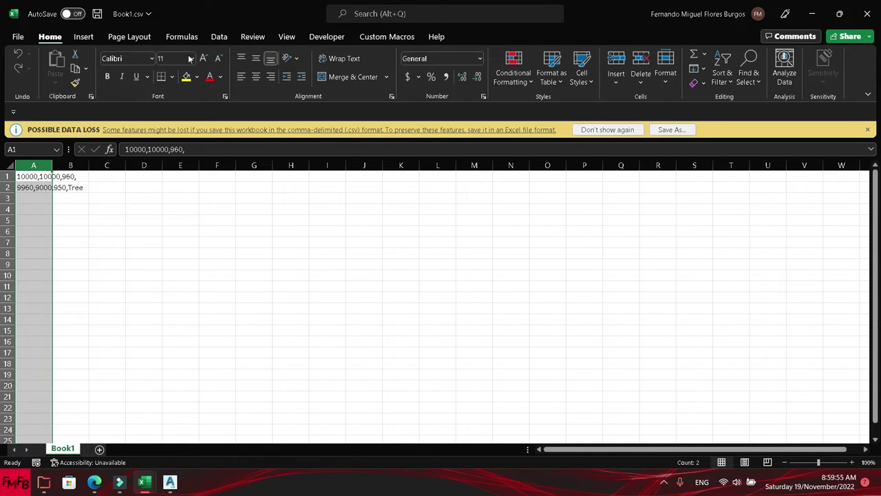
{"action": "left_click", "coordinate": [220, 36]}
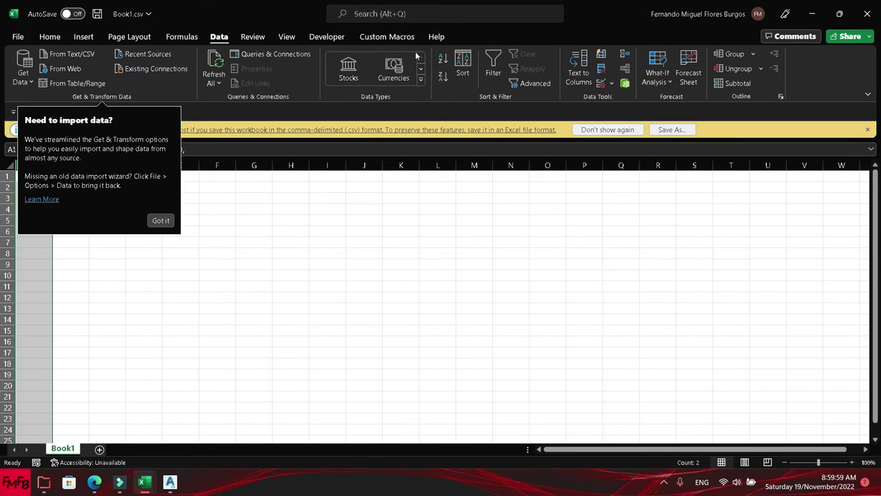
{"action": "left_click", "coordinate": [570, 68]}
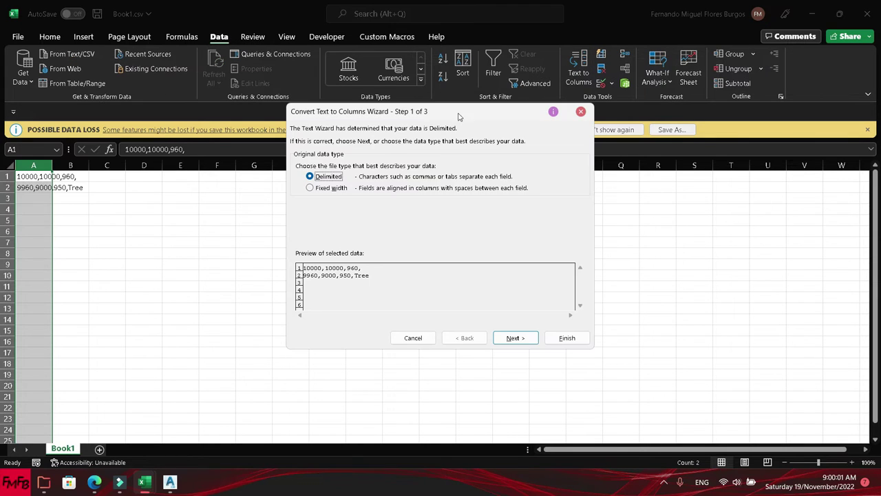
{"action": "left_click", "coordinate": [501, 334]}
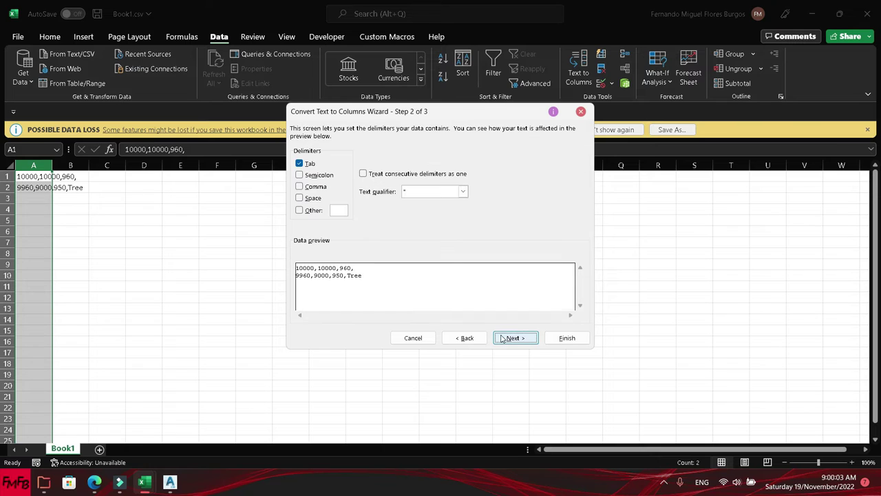
{"action": "left_click", "coordinate": [312, 187]}
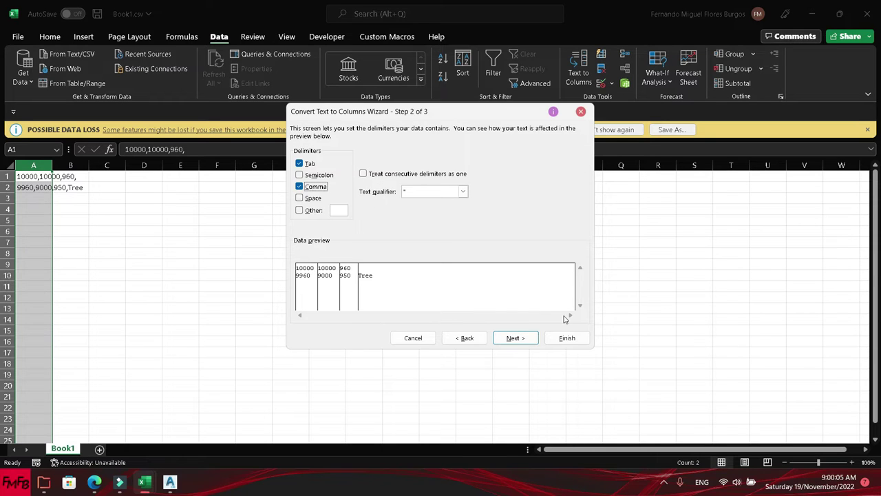
{"action": "left_click", "coordinate": [573, 337]}
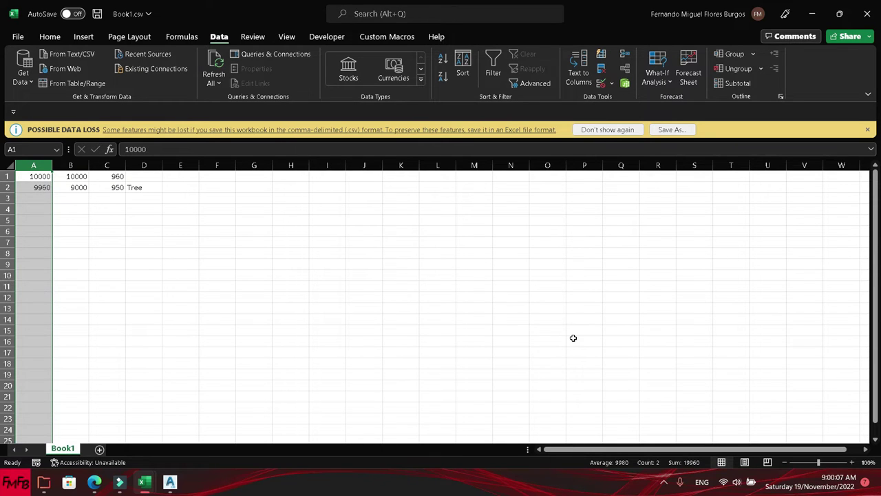
Save and close Book1.csv, then return to Civil 3D
{"action": "key", "text": "ctrl+s"}
{"action": "key", "text": "ctrl+w"}
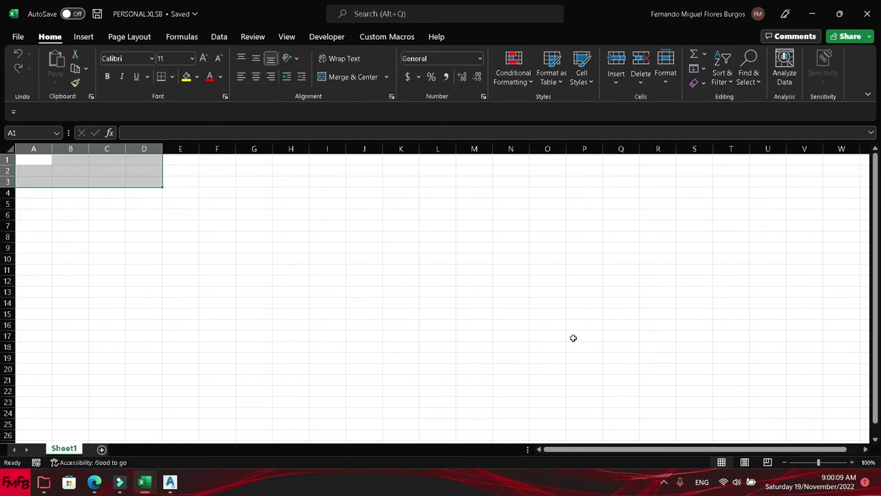
{"action": "key", "text": "alt+Tab"}
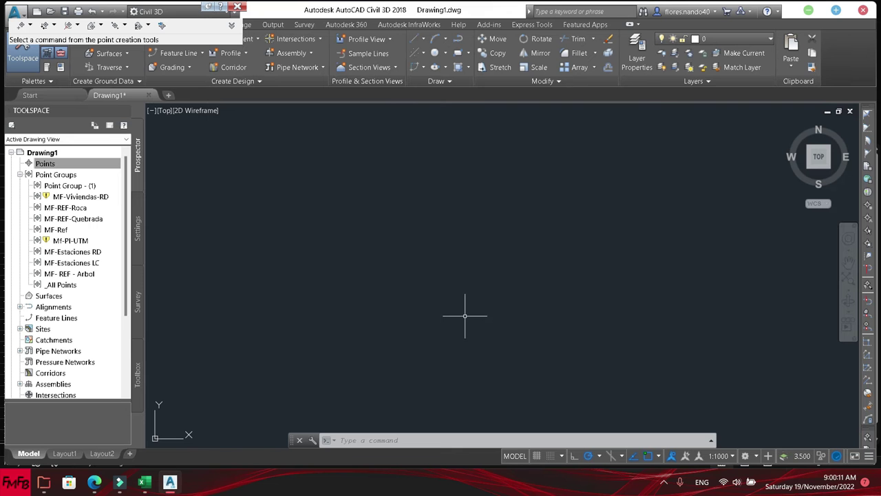
Import Book1.csv as ENZ (comma delimited) points with elevation adjustment turned off
{"action": "left_click", "coordinate": [104, 163]}
{"action": "right_click", "coordinate": [60, 165]}
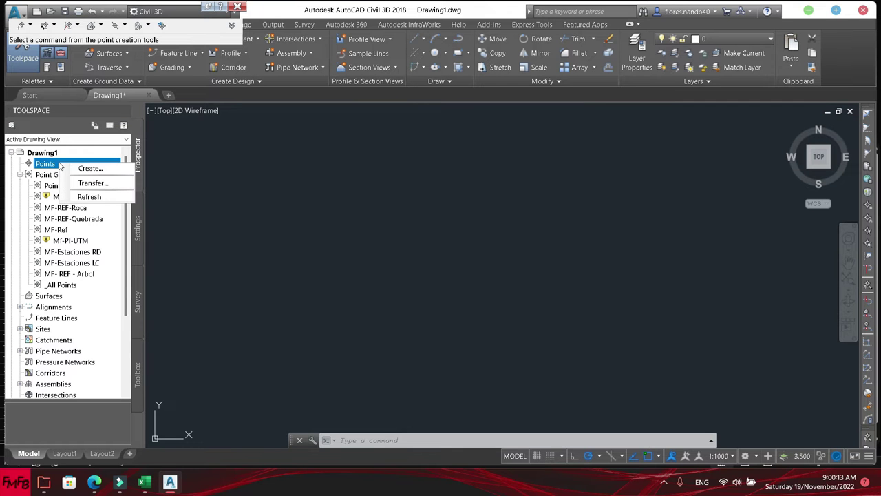
{"action": "key", "text": "Escape"}
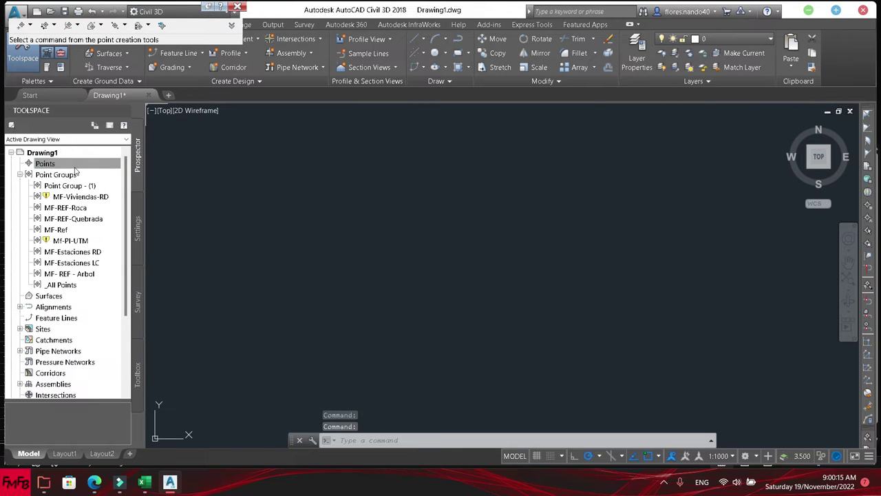
{"action": "key", "text": "Escape"}
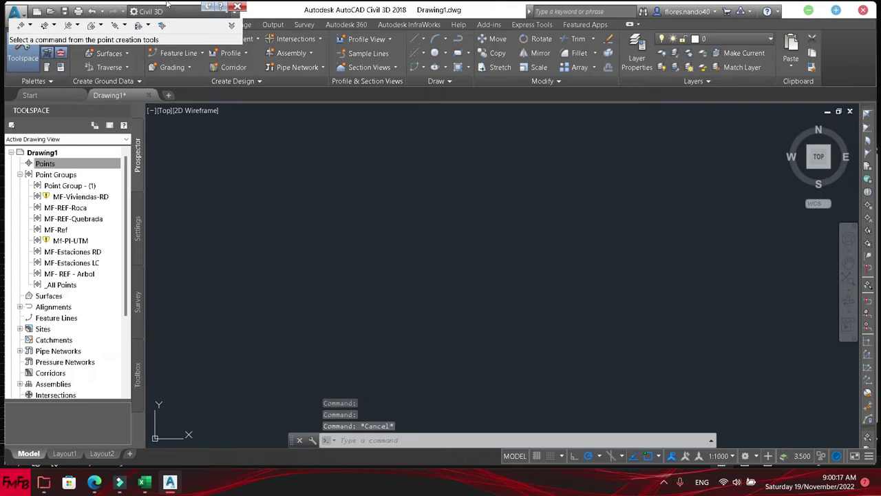
{"action": "left_click", "coordinate": [162, 25]}
{"action": "left_click", "coordinate": [218, 38]}
{"action": "double_click", "coordinate": [133, 147]}
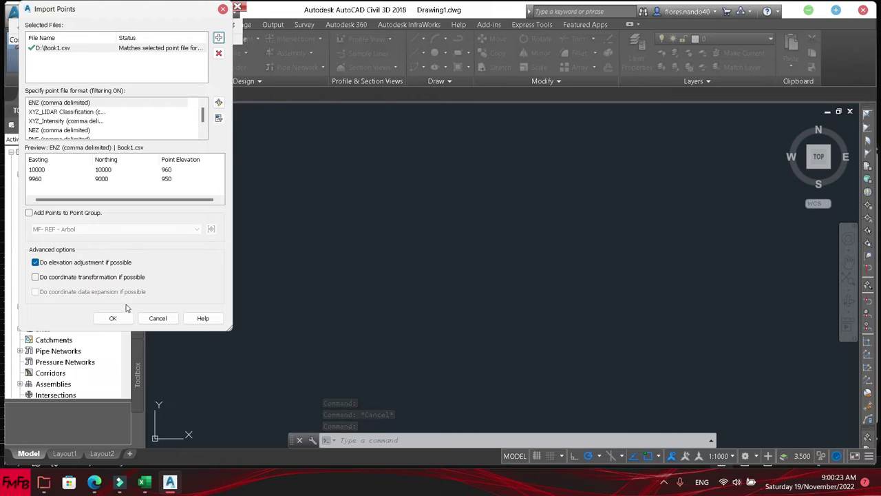
{"action": "left_click", "coordinate": [70, 263]}
{"action": "left_click", "coordinate": [109, 319]}
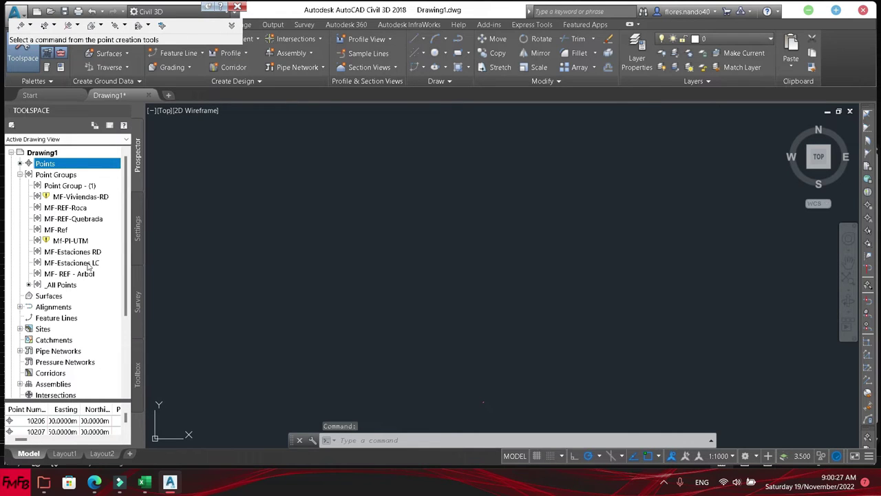
List the imported points 10206 and 10207 under Points in the Prospector
{"action": "right_click", "coordinate": [50, 167]}
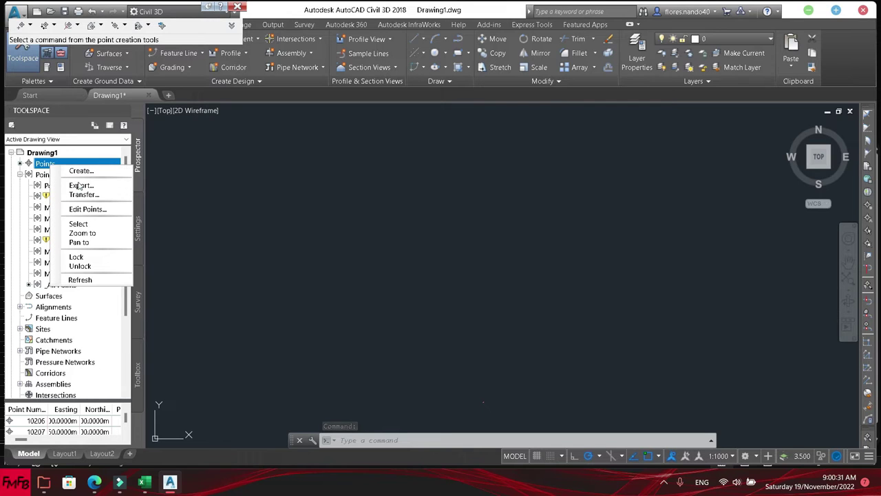
{"action": "left_click", "coordinate": [92, 239]}
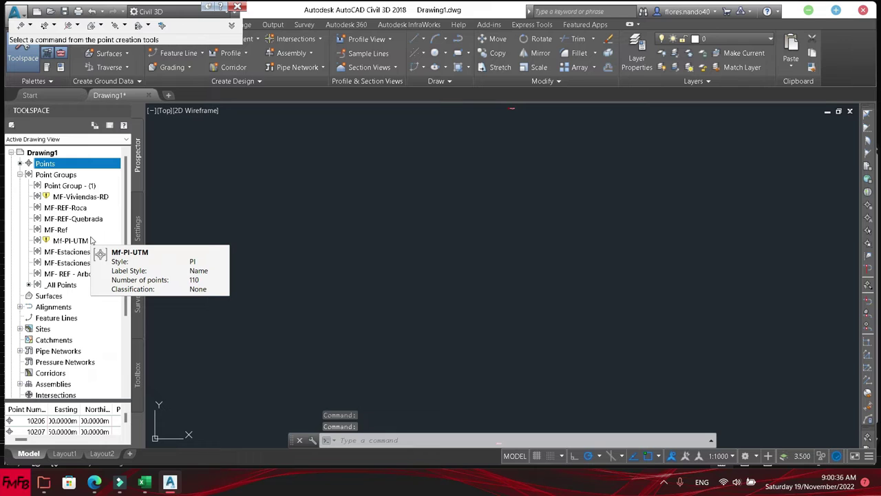
{"action": "right_click", "coordinate": [58, 168]}
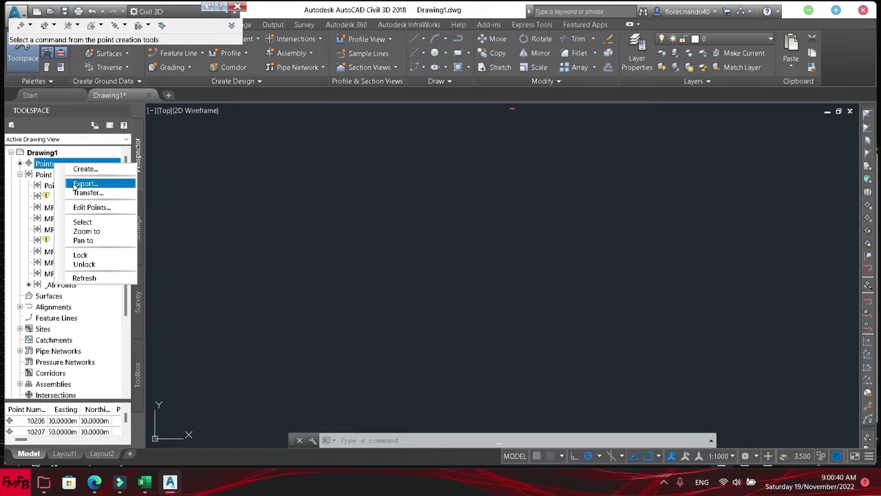
{"action": "left_click", "coordinate": [94, 231]}
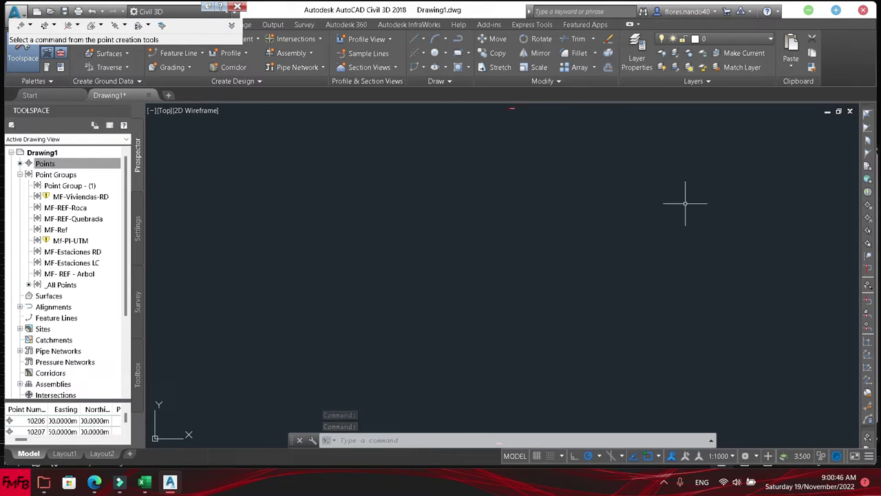
Try a window zoom around the points, then cancel it
{"action": "left_click_drag", "start_coordinate": [533, 123], "coordinate": [496, 96]}
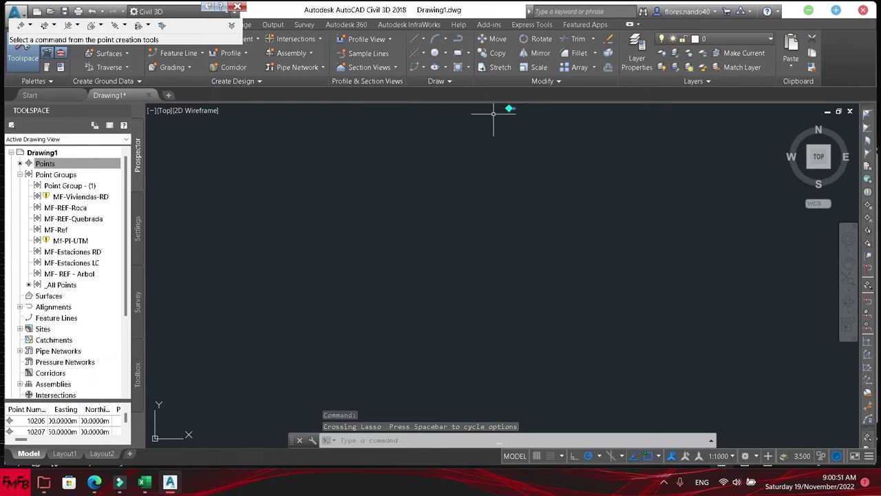
{"action": "left_click", "coordinate": [352, 441]}
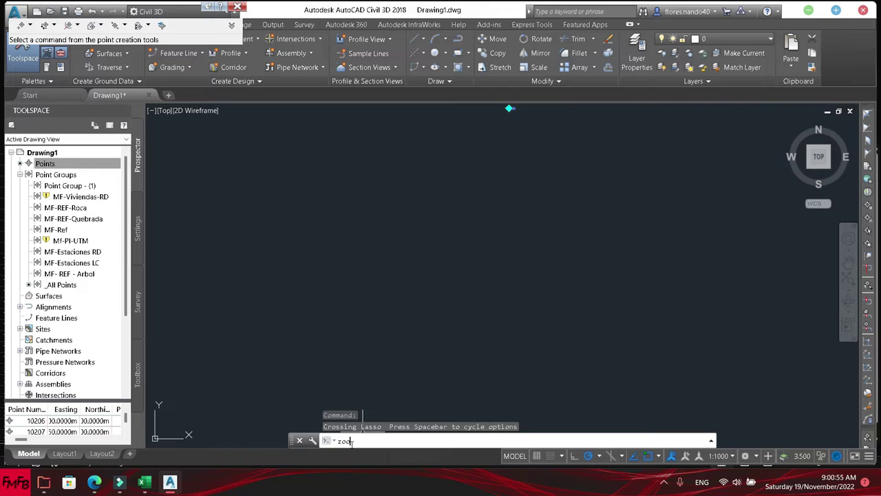
{"action": "key", "text": "Return"}
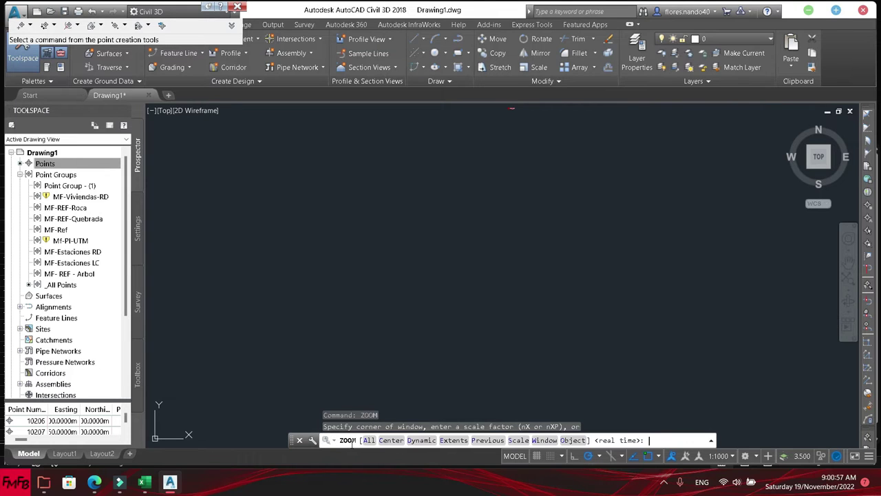
{"action": "left_click", "coordinate": [494, 106]}
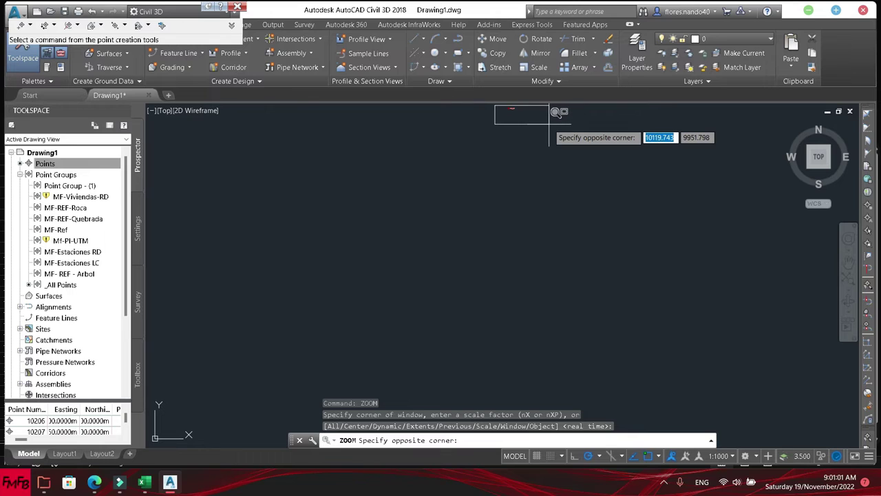
{"action": "left_click", "coordinate": [550, 124]}
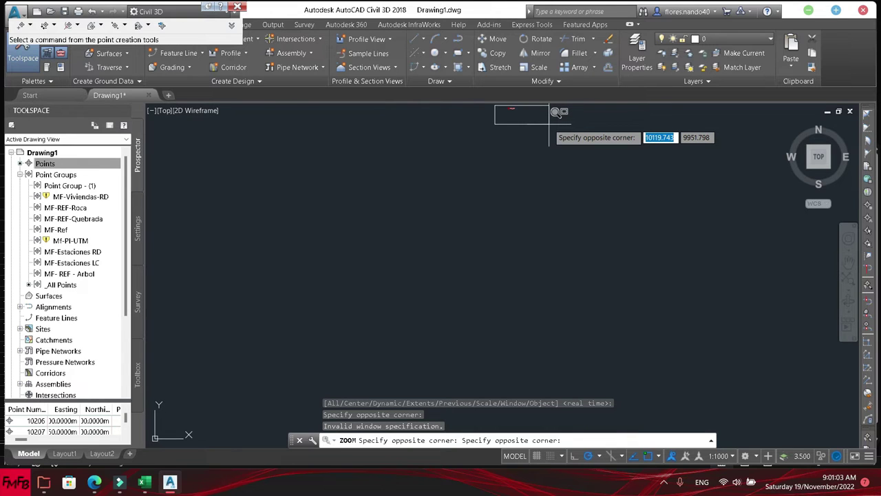
{"action": "key", "text": "Escape"}
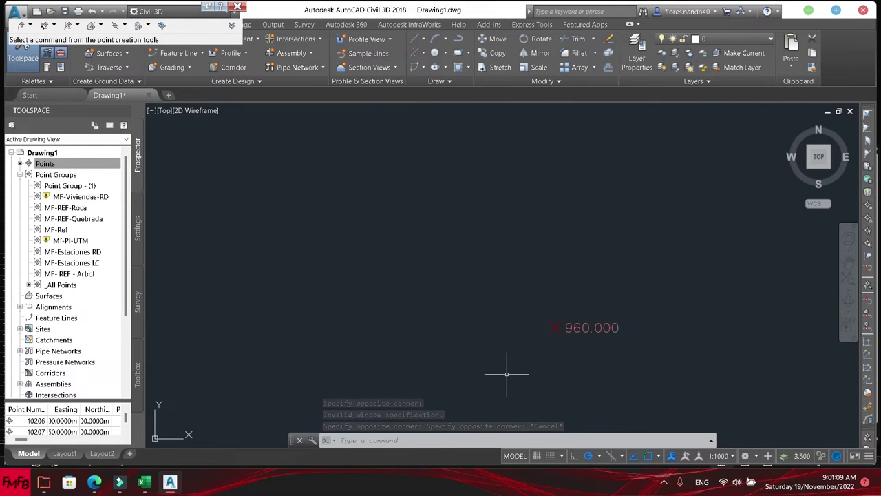
Update the out-of-date point groups from the Point Groups collection
{"action": "scroll", "coordinate": [507, 374], "scroll_direction": "up", "scroll_amount": 2}
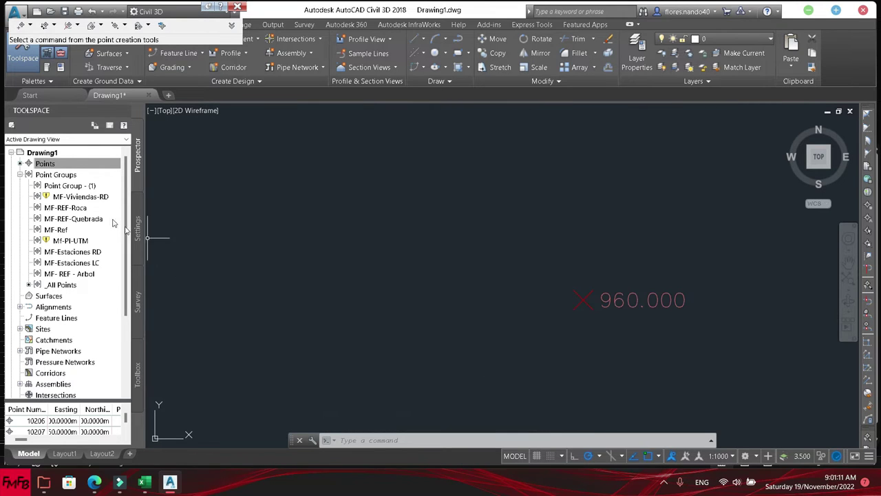
{"action": "right_click", "coordinate": [64, 176]}
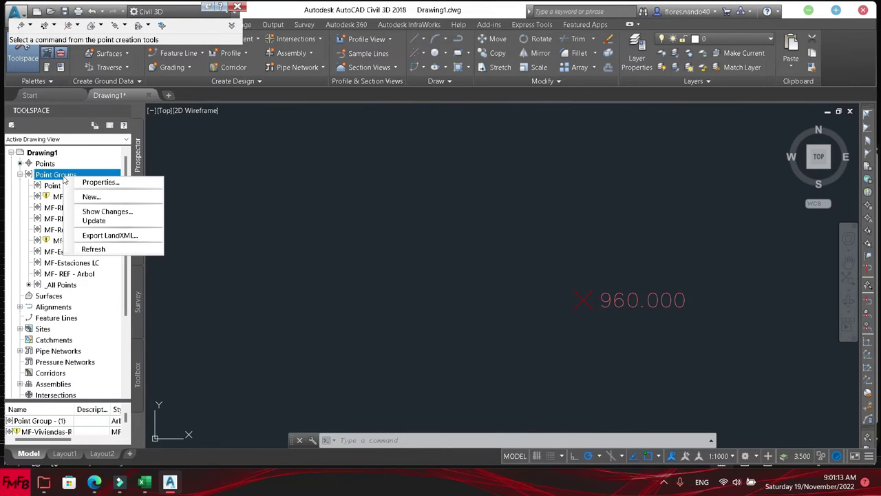
{"action": "left_click", "coordinate": [92, 221]}
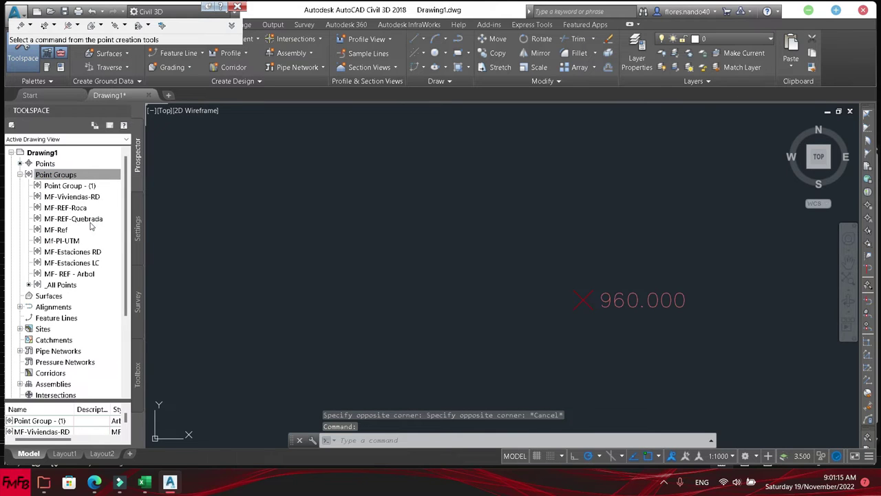
Zoom out and pan until the scattered survey points are in view
{"action": "scroll", "coordinate": [419, 243], "scroll_direction": "down", "scroll_amount": 5}
{"action": "scroll", "coordinate": [419, 242], "scroll_direction": "down", "scroll_amount": 3}
{"action": "scroll", "coordinate": [469, 215], "scroll_direction": "down", "scroll_amount": 3}
{"action": "middle_click_drag", "start_coordinate": [535, 254], "coordinate": [558, 138]}
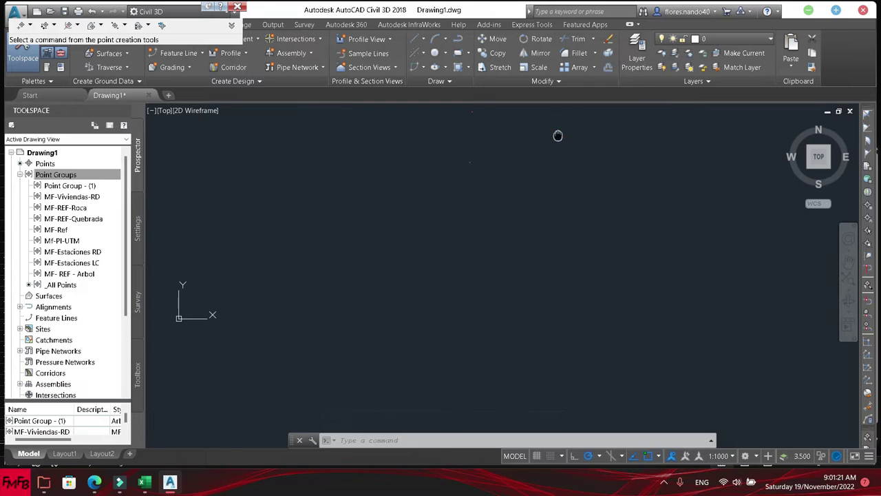
{"action": "mouse_move", "coordinate": [528, 184]}
{"action": "middle_mouse_down"}
{"action": "mouse_move", "coordinate": [529, 160]}
{"action": "mouse_move", "coordinate": [507, 356]}
{"action": "middle_mouse_up"}
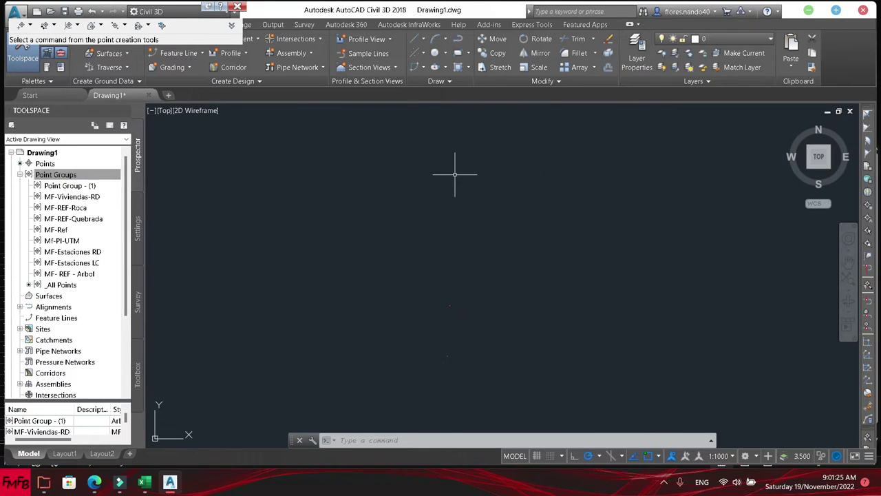
{"action": "left_click", "coordinate": [76, 176]}
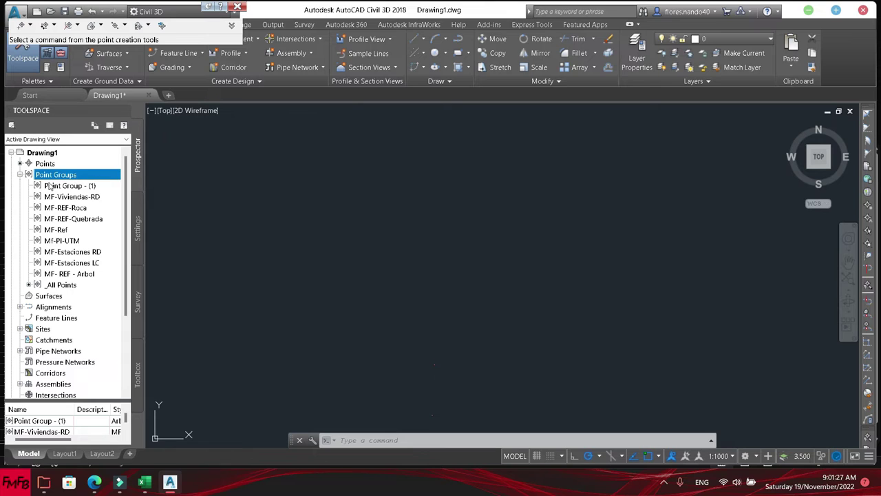
Zoom to the _All Points group, then zoom out slightly to fit every point
{"action": "right_click", "coordinate": [48, 287]}
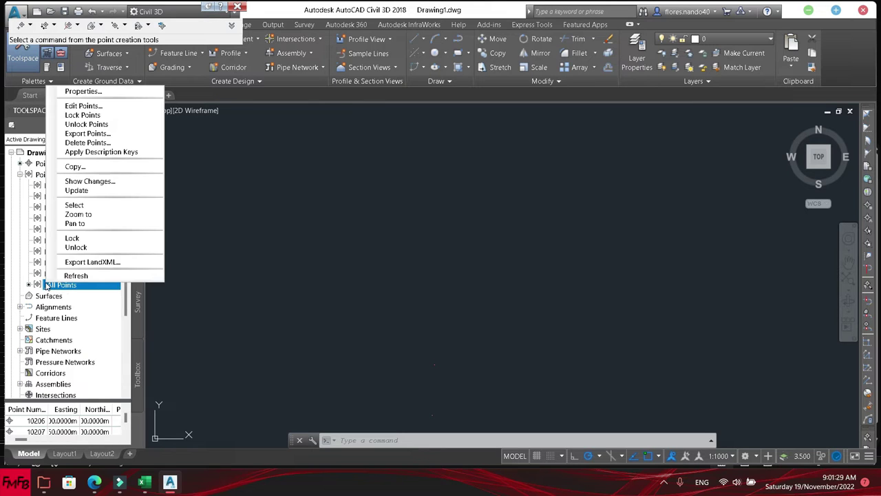
{"action": "left_click", "coordinate": [94, 215]}
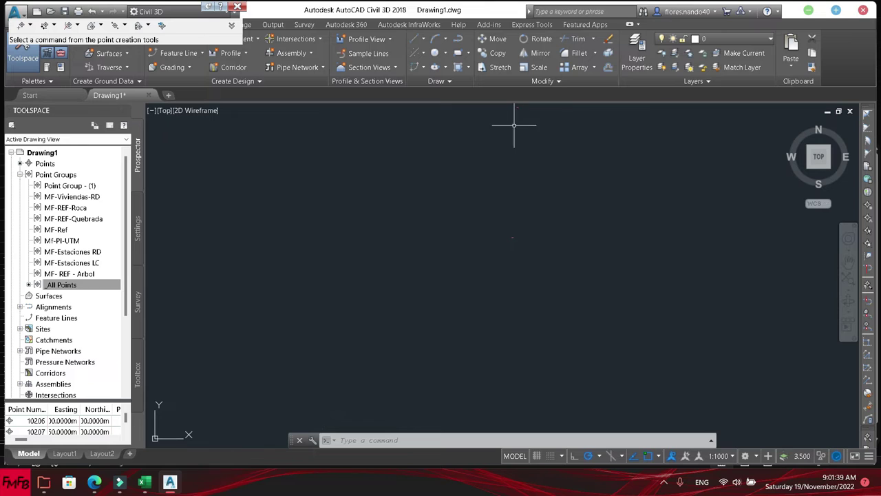
{"action": "scroll", "coordinate": [322, 189], "scroll_direction": "down", "scroll_amount": 3}
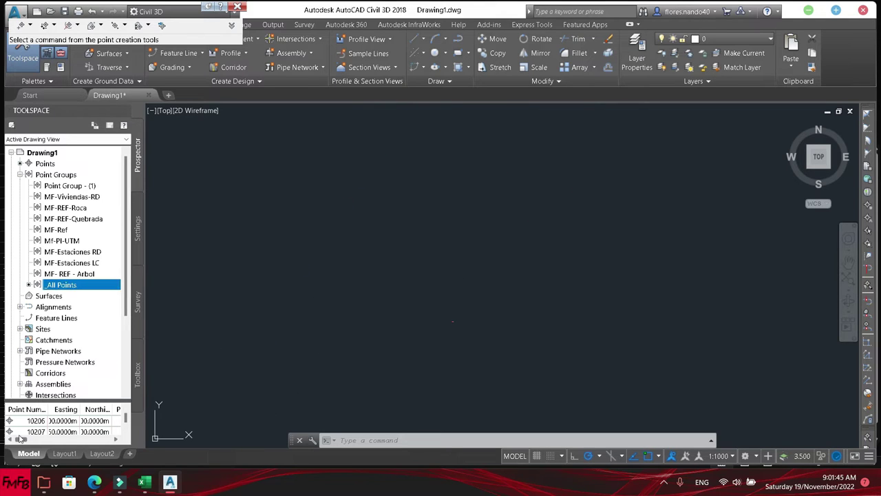
{"action": "mouse_move", "coordinate": [21, 439]}
{"action": "left_mouse_down"}
{"action": "mouse_move", "coordinate": [106, 439]}
{"action": "mouse_move", "coordinate": [2, 446]}
{"action": "left_mouse_up"}
Add Point Group - (2) with Arbol style, including raw descriptions matching Tree
{"action": "right_click", "coordinate": [57, 179]}
{"action": "key", "text": "Escape"}
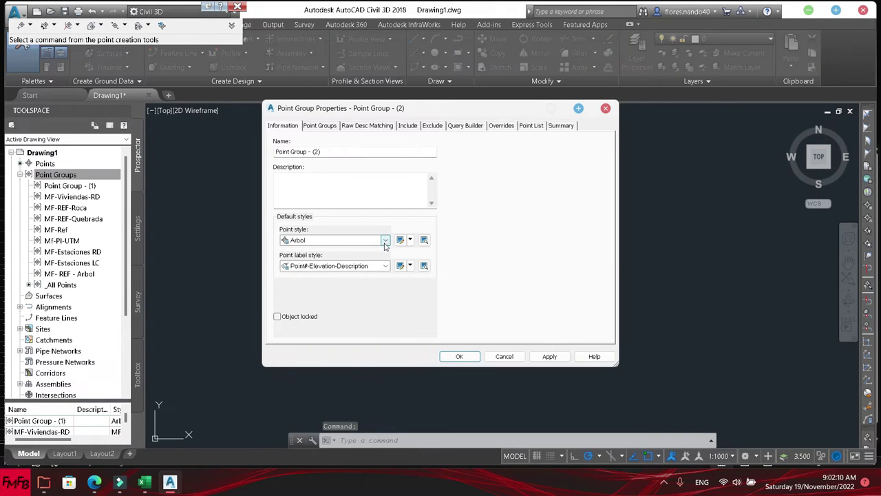
{"action": "left_click", "coordinate": [409, 240]}
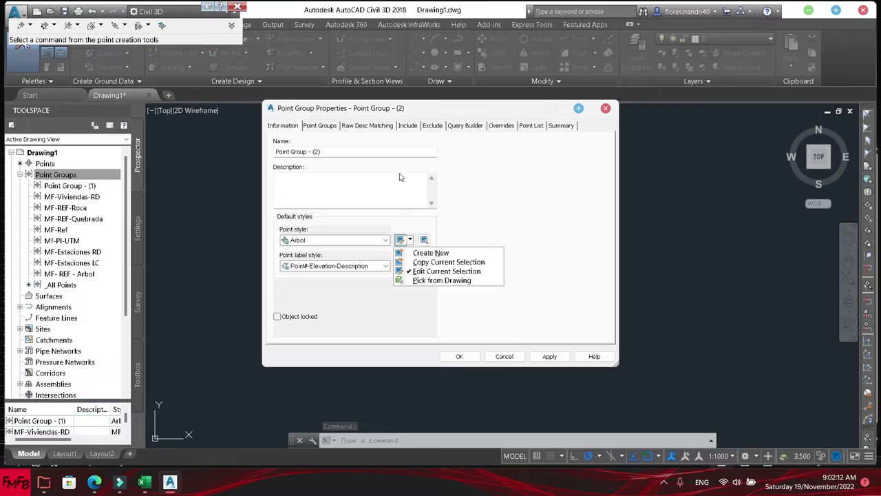
{"action": "left_click", "coordinate": [407, 126]}
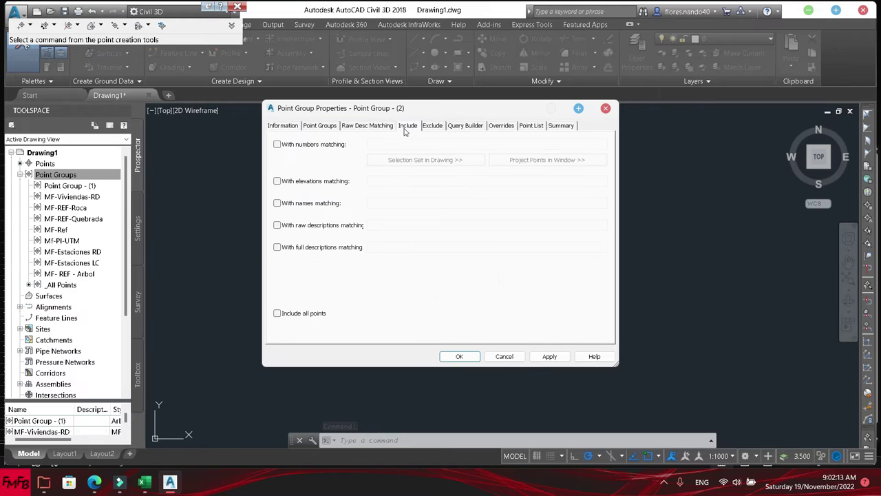
{"action": "left_click", "coordinate": [307, 227]}
{"action": "left_click", "coordinate": [386, 224]}
{"action": "type", "text": "Tree"}
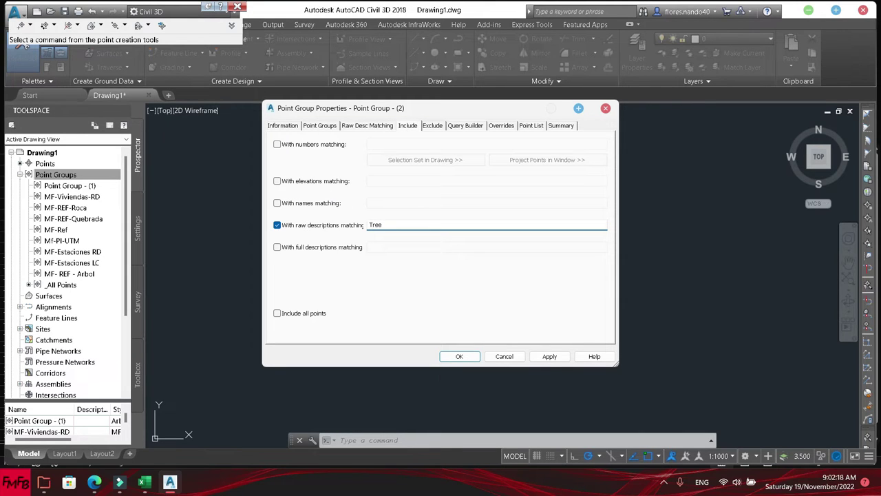
{"action": "left_click", "coordinate": [550, 356]}
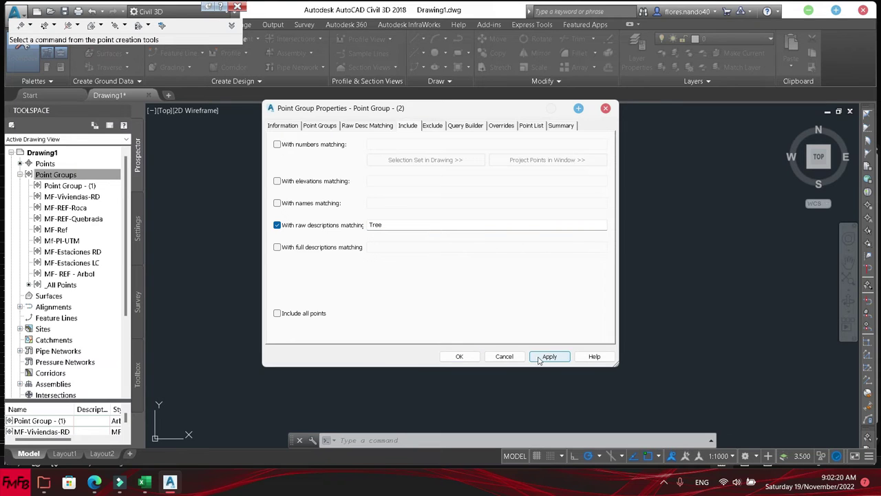
{"action": "left_click", "coordinate": [459, 355]}
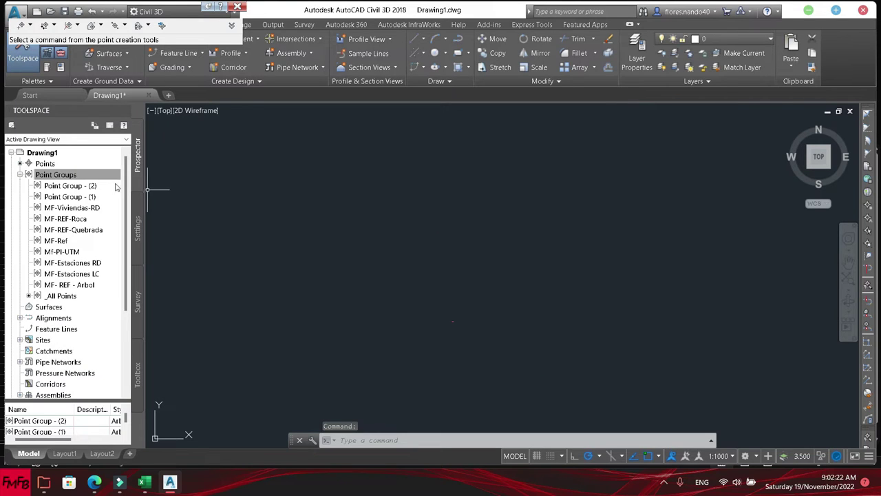
Update the point groups again
{"action": "left_click", "coordinate": [55, 175]}
{"action": "right_click", "coordinate": [46, 179]}
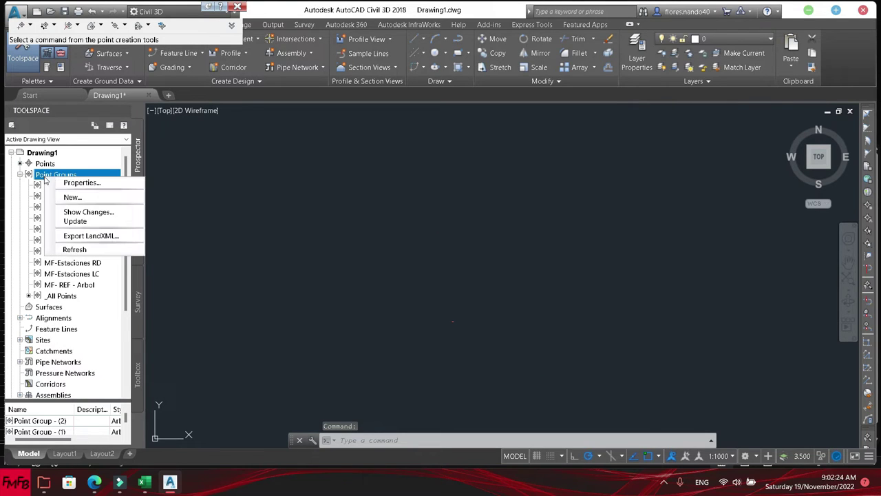
{"action": "left_click", "coordinate": [79, 222]}
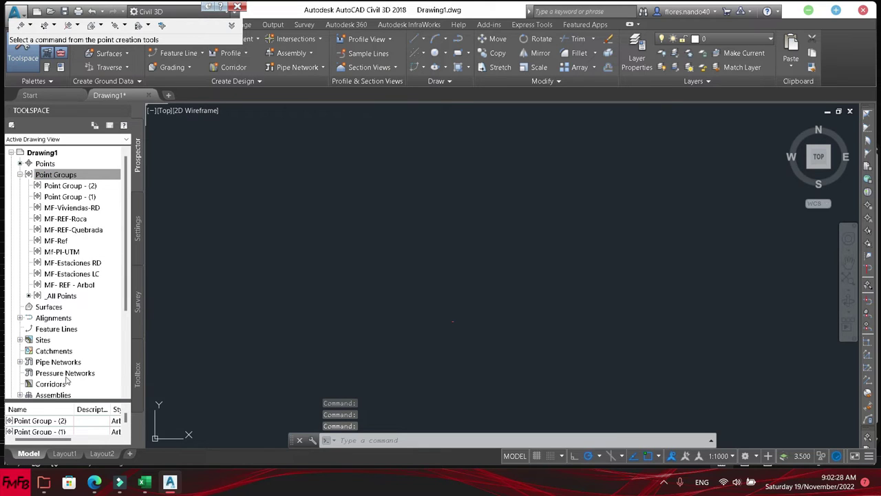
Zoom to the _All Points group and adjust the view around the points
{"action": "right_click", "coordinate": [61, 296]}
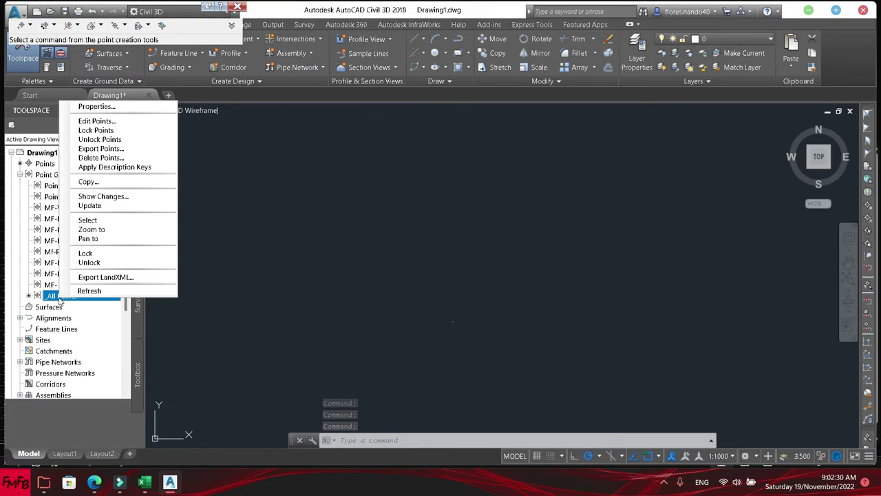
{"action": "left_click", "coordinate": [97, 229]}
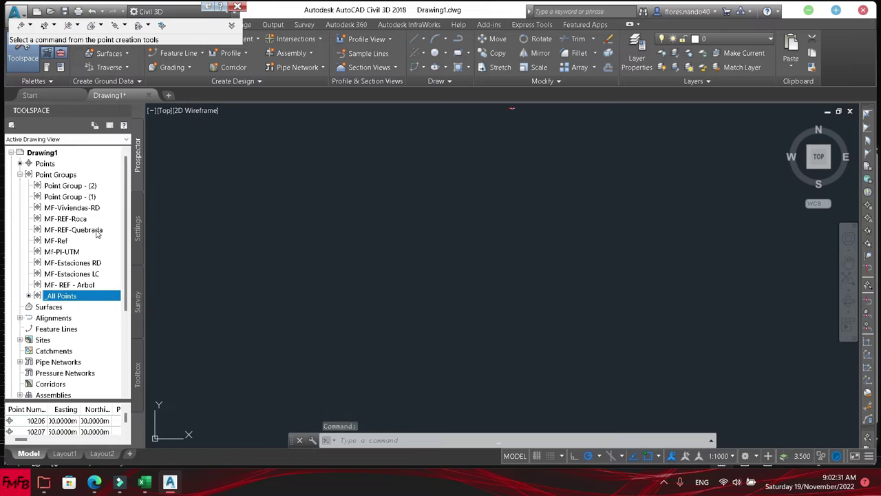
{"action": "scroll", "coordinate": [530, 177], "scroll_direction": "up", "scroll_amount": 1}
{"action": "scroll", "coordinate": [535, 173], "scroll_direction": "up", "scroll_amount": 1}
{"action": "scroll", "coordinate": [536, 173], "scroll_direction": "up", "scroll_amount": 2}
{"action": "scroll", "coordinate": [451, 175], "scroll_direction": "down", "scroll_amount": 4}
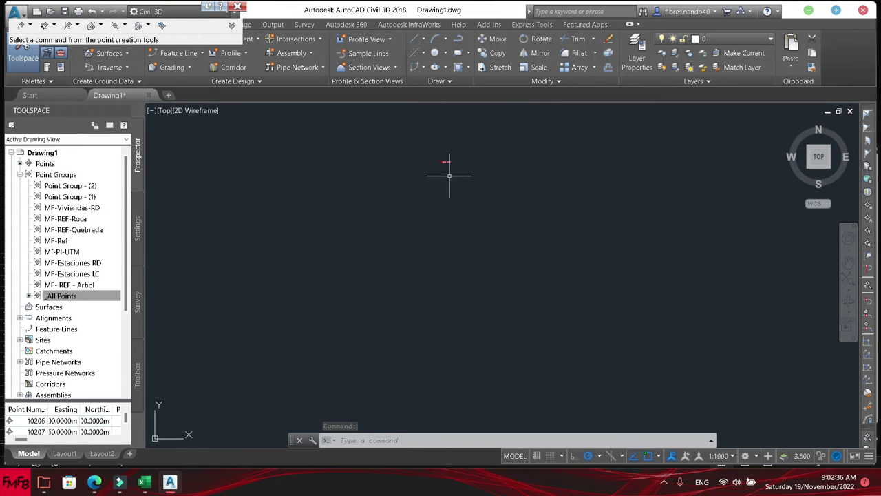
{"action": "mouse_move", "coordinate": [389, 257]}
{"action": "middle_mouse_down"}
{"action": "mouse_move", "coordinate": [429, 157]}
{"action": "mouse_move", "coordinate": [388, 259]}
{"action": "middle_mouse_up"}
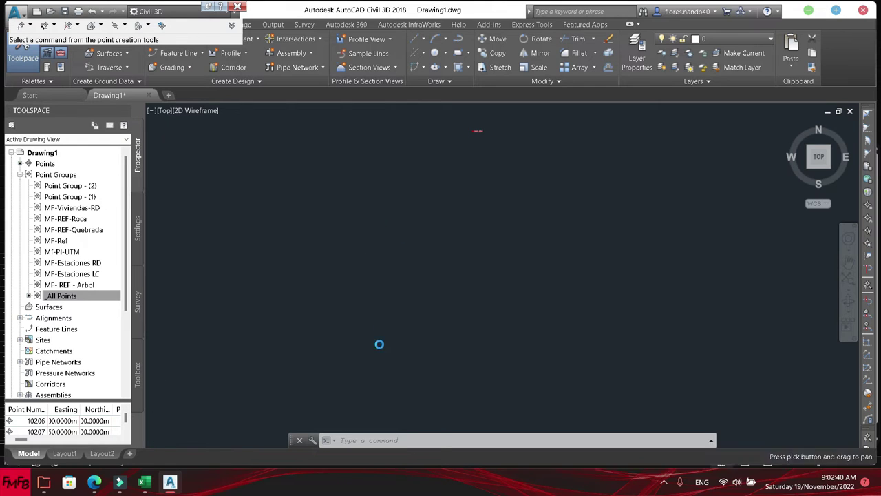
{"action": "middle_click_drag", "start_coordinate": [422, 233], "coordinate": [426, 248]}
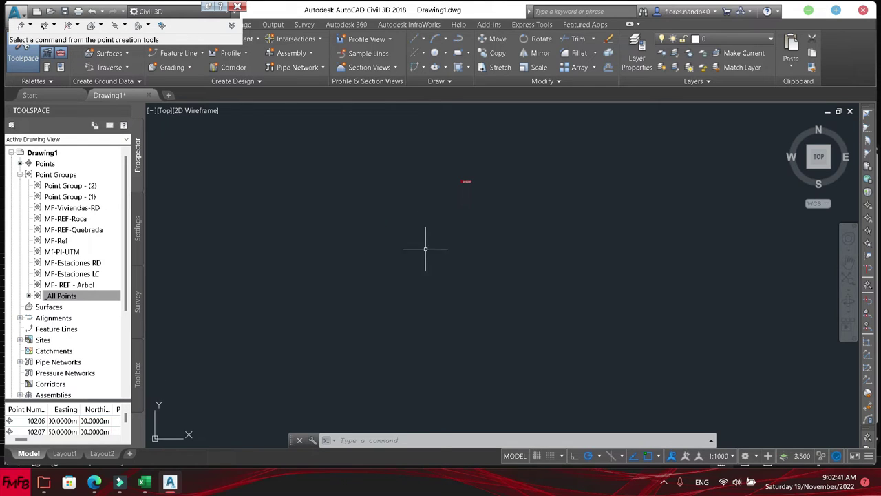
Select the COGO point and frame the 960.000 point in a wider view
{"action": "left_click", "coordinate": [463, 176]}
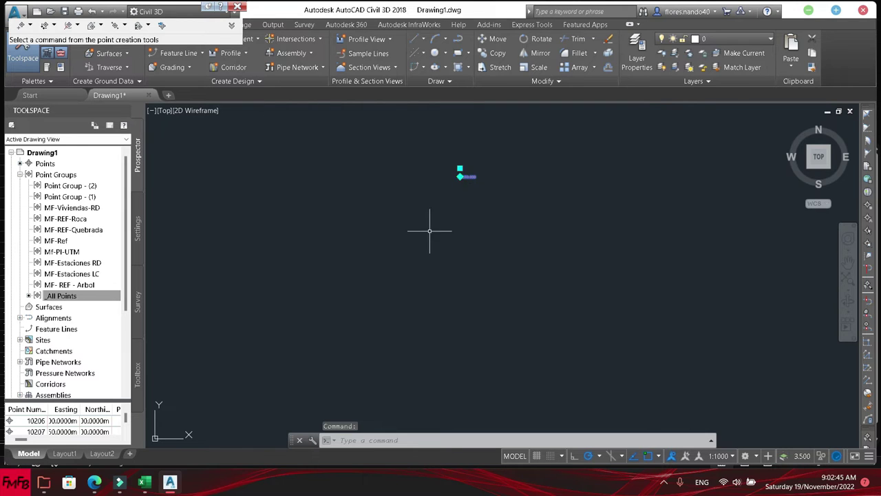
{"action": "scroll", "coordinate": [473, 234], "scroll_direction": "up", "scroll_amount": 2}
{"action": "middle_click_drag", "start_coordinate": [473, 233], "coordinate": [458, 283]}
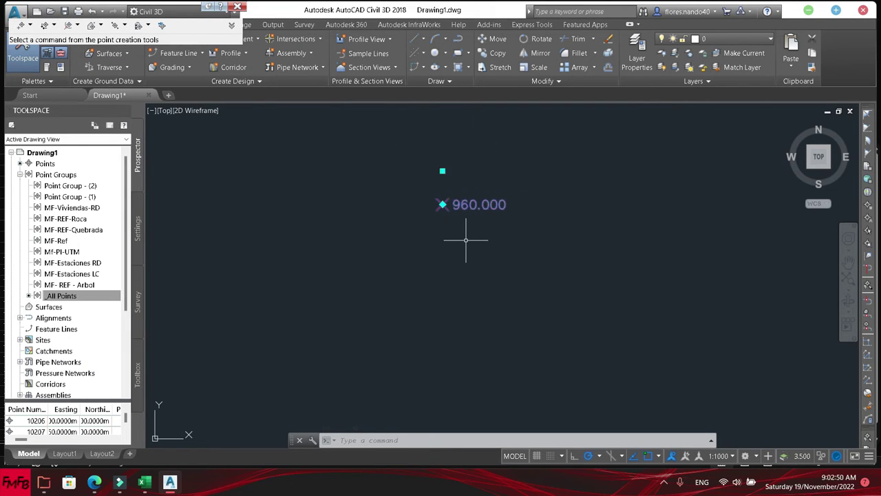
{"action": "middle_click_drag", "start_coordinate": [482, 161], "coordinate": [468, 234]}
{"action": "middle_click_drag", "start_coordinate": [470, 141], "coordinate": [470, 243]}
{"action": "scroll", "coordinate": [473, 233], "scroll_direction": "down", "scroll_amount": 2}
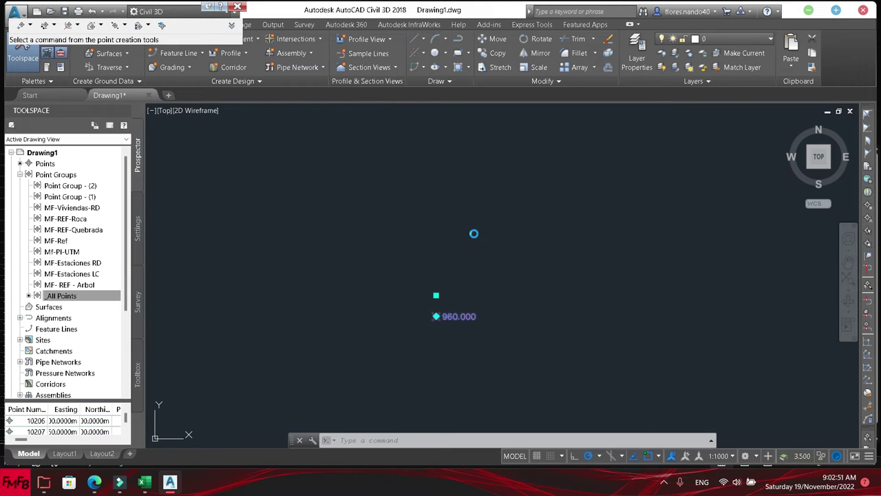
Close Drawing1 without saving its changes
{"action": "key", "text": "alt+Tab"}
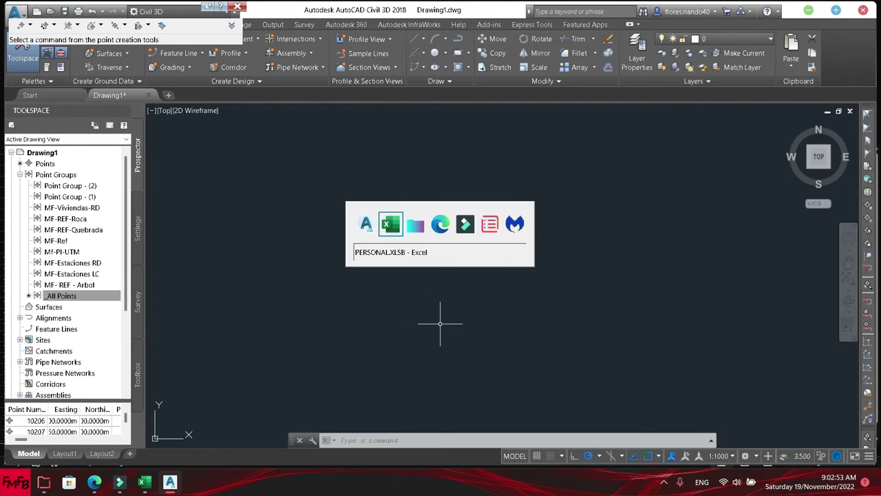
{"action": "key", "text": "alt+Tab"}
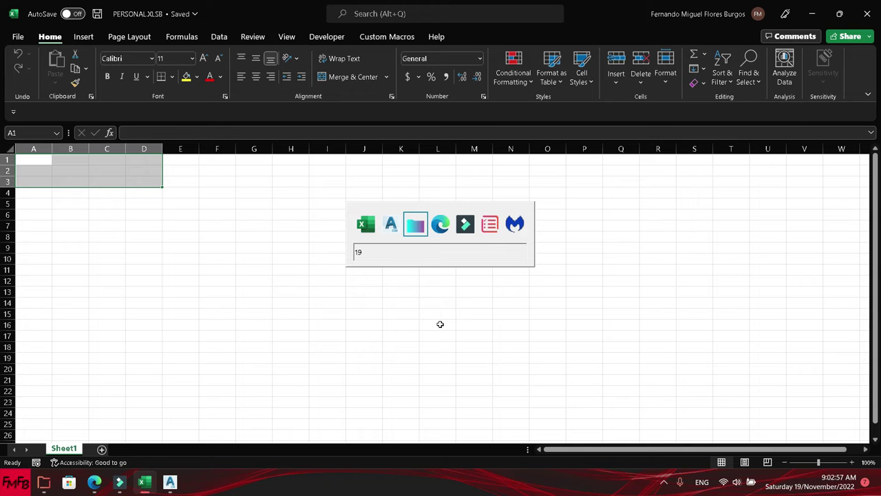
{"action": "key", "text": "alt+Tab"}
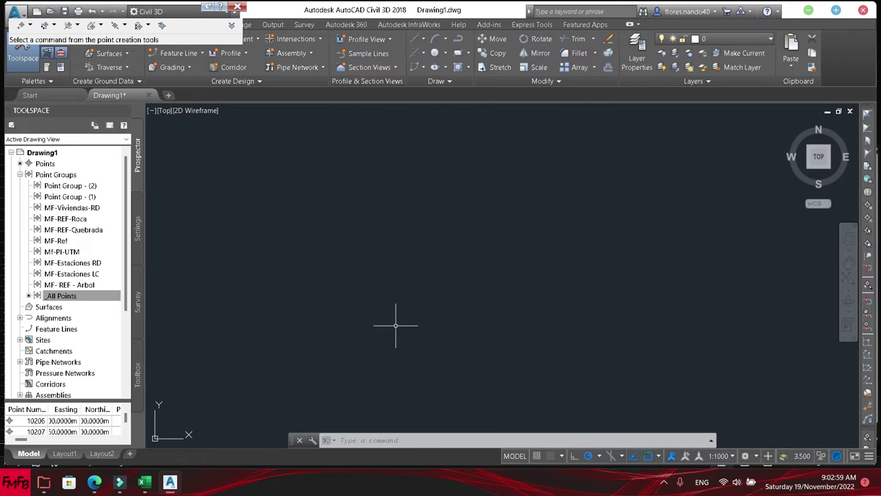
{"action": "left_click", "coordinate": [149, 95]}
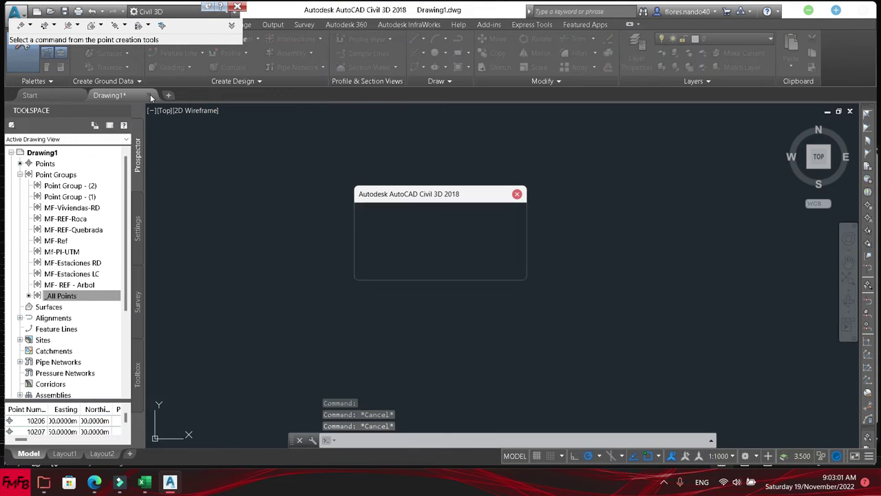
{"action": "left_click", "coordinate": [464, 266]}
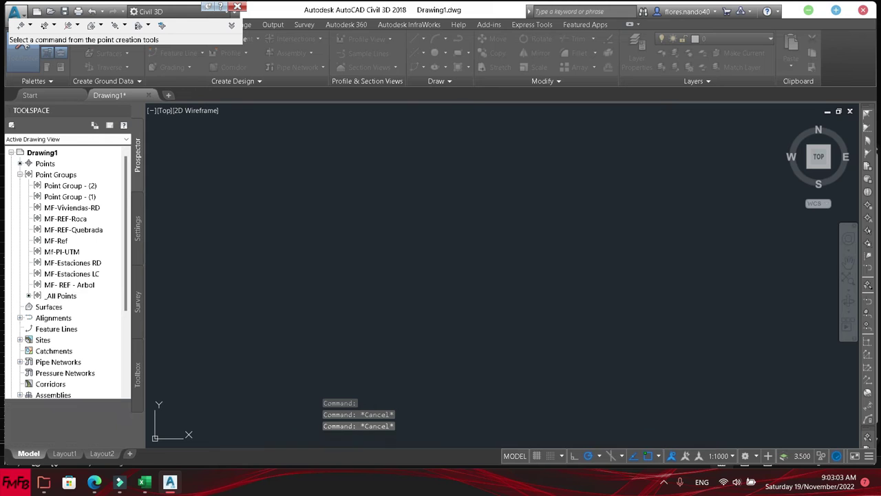
In Excel, open Book1.csv, enter Tree in cell D1, and close the file
{"action": "key", "text": "alt+Tab"}
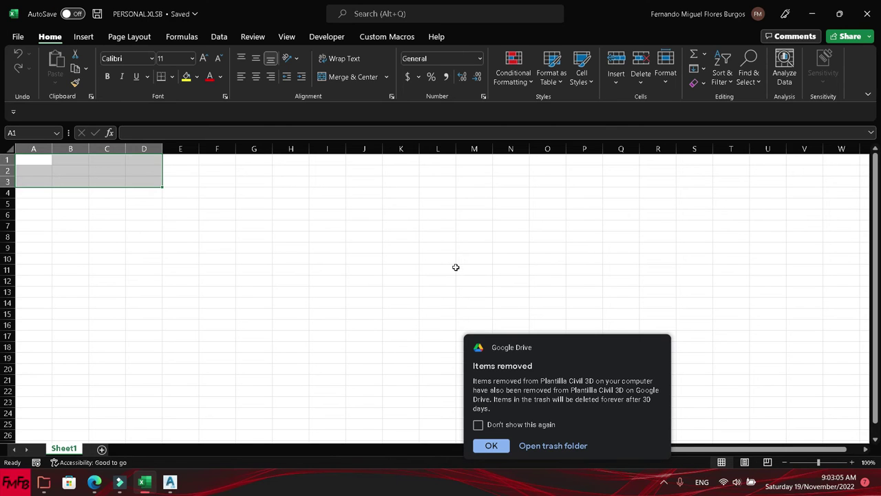
{"action": "key", "text": "ctrl+o"}
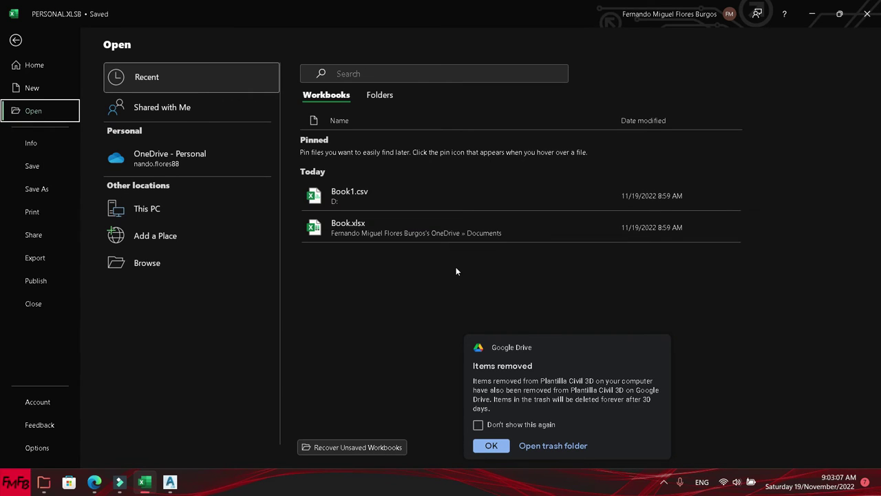
{"action": "left_click", "coordinate": [381, 201]}
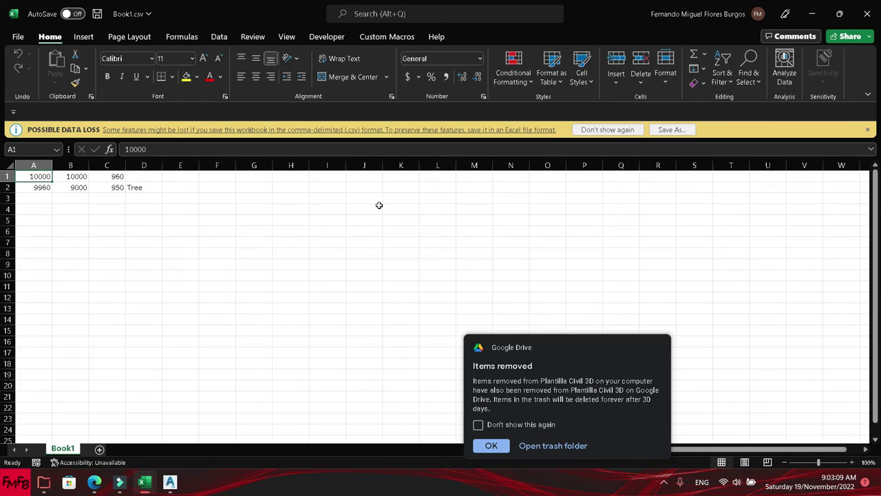
{"action": "key", "text": "Right"}
{"action": "key", "text": "Right"}
{"action": "key", "text": "Right"}
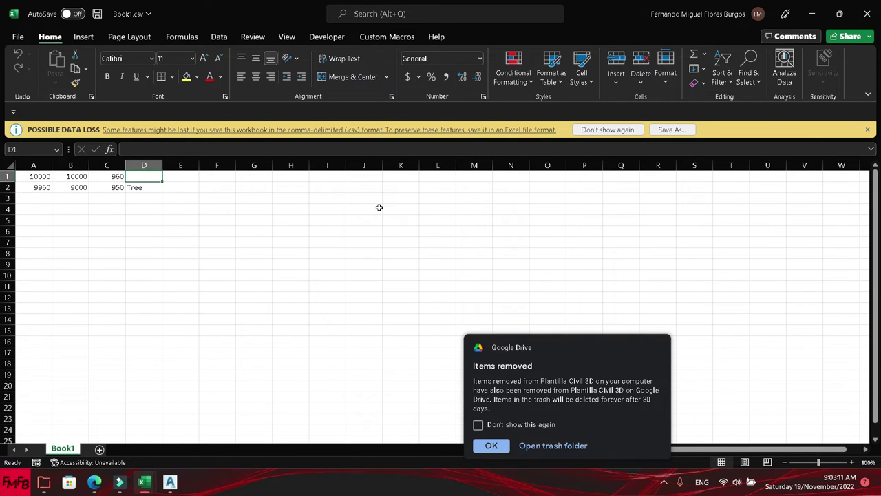
{"action": "type", "text": "Tree"}
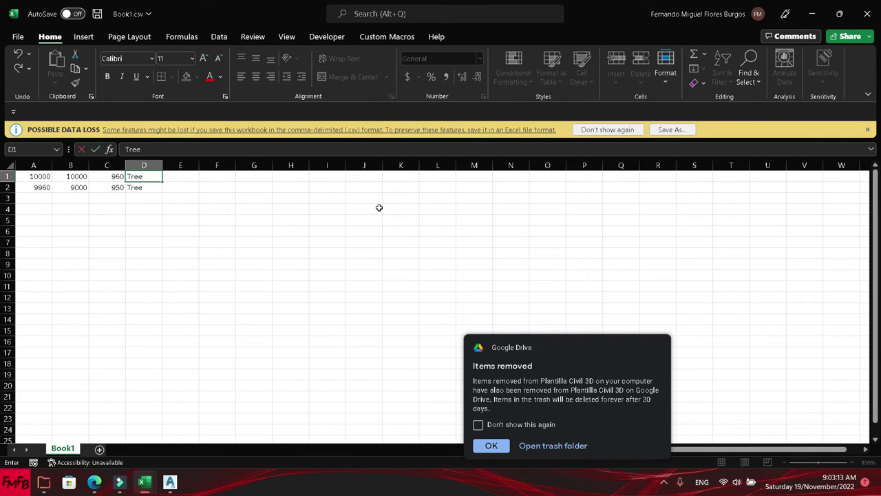
{"action": "key", "text": "Return"}
{"action": "key", "text": "ctrl+w"}
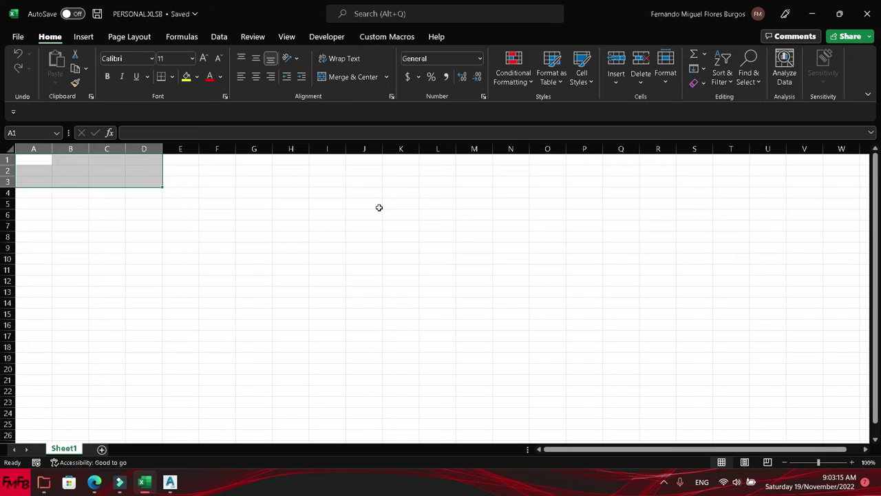
{"action": "key", "text": "alt+Tab"}
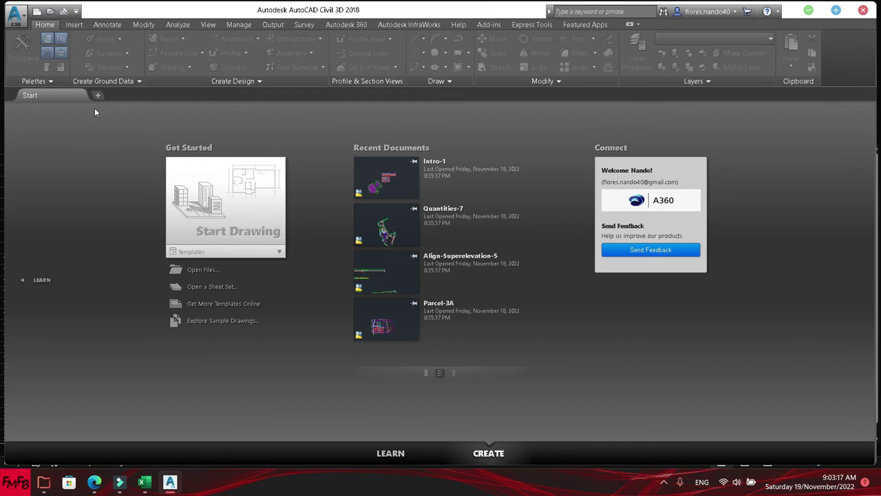
Start a new drawing and create a point group named Arbol with MF-Ref Arbol style
{"action": "left_click", "coordinate": [102, 95]}
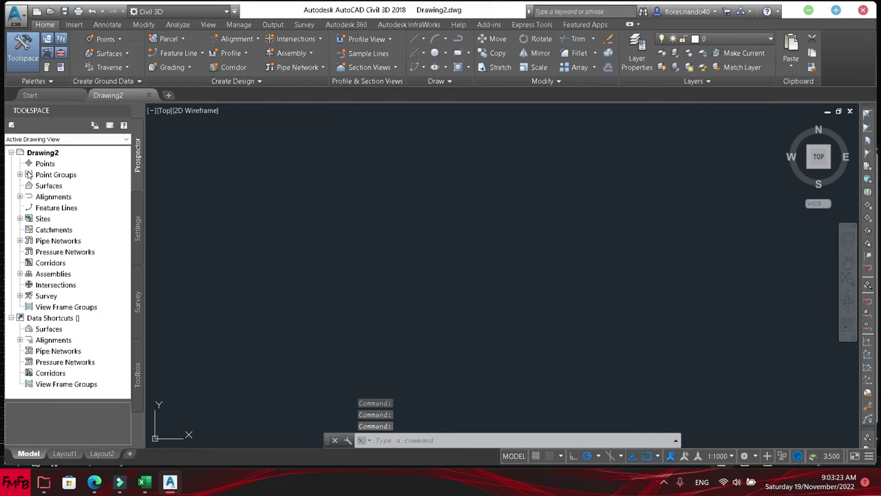
{"action": "left_click", "coordinate": [21, 175]}
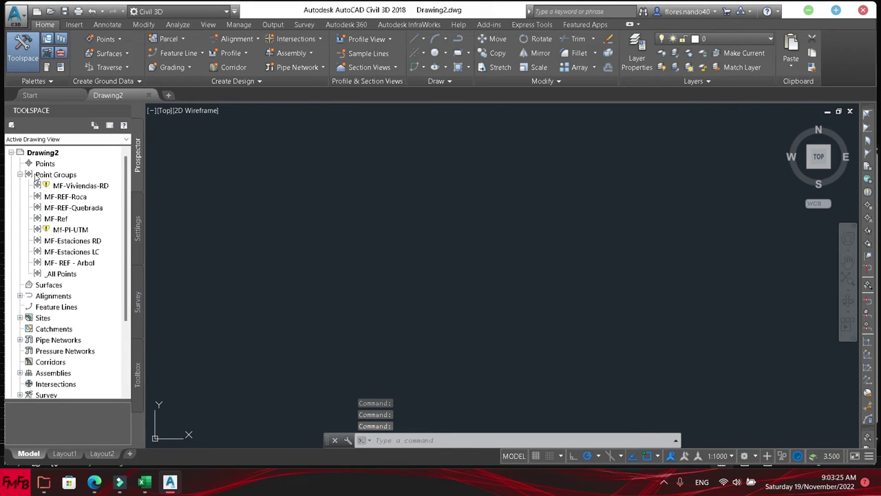
{"action": "right_click", "coordinate": [36, 176]}
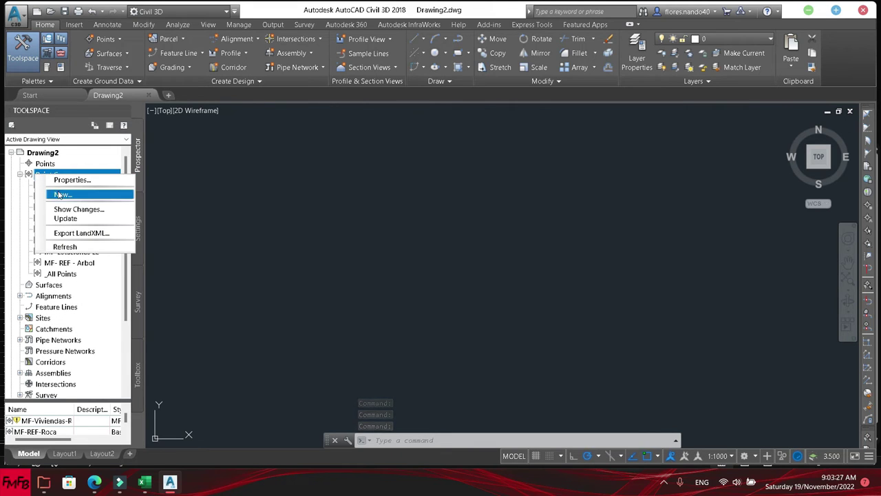
{"action": "left_click", "coordinate": [60, 195]}
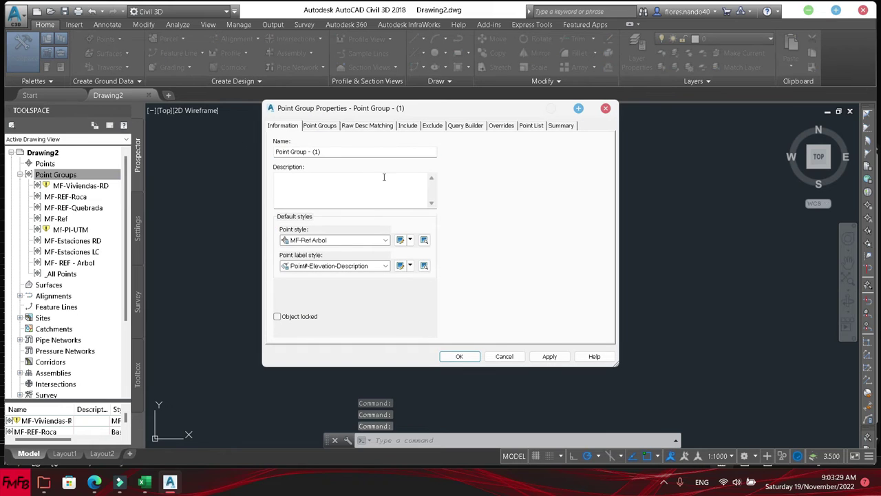
{"action": "triple_click", "coordinate": [372, 155]}
{"action": "type", "text": "Arbol"}
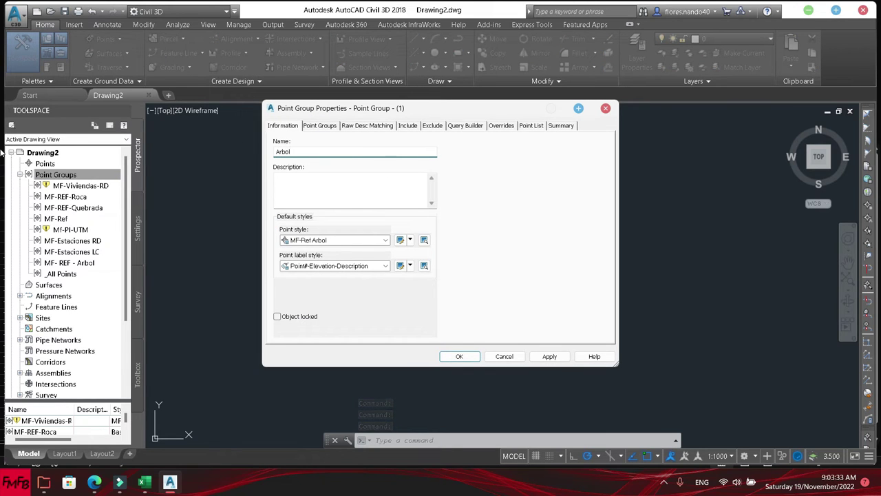
{"action": "left_click", "coordinate": [386, 240]}
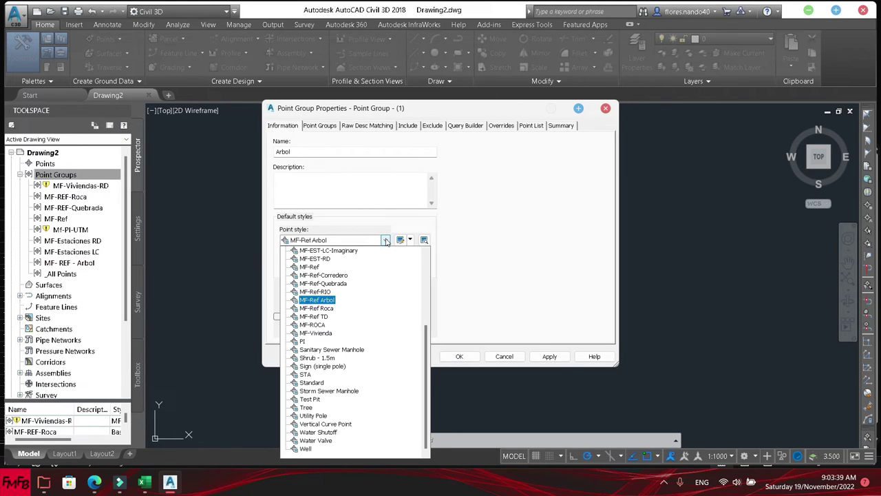
{"action": "left_click", "coordinate": [386, 240]}
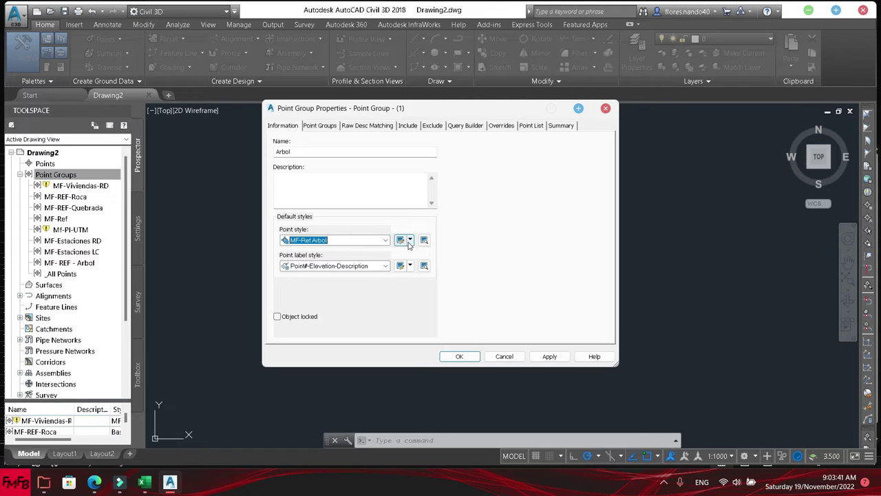
{"action": "left_click", "coordinate": [410, 240]}
Create a point style using the AutoCAD block Tree 6 as its marker and apply it
{"action": "left_click", "coordinate": [418, 253]}
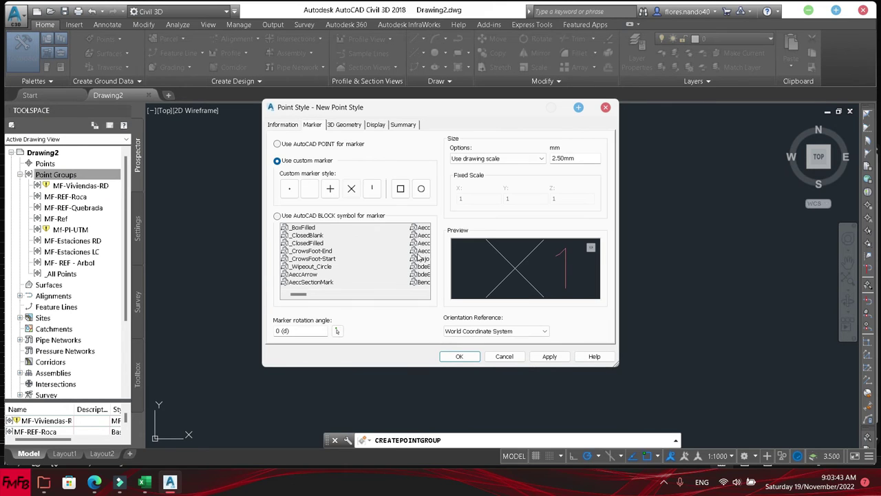
{"action": "left_click", "coordinate": [283, 216]}
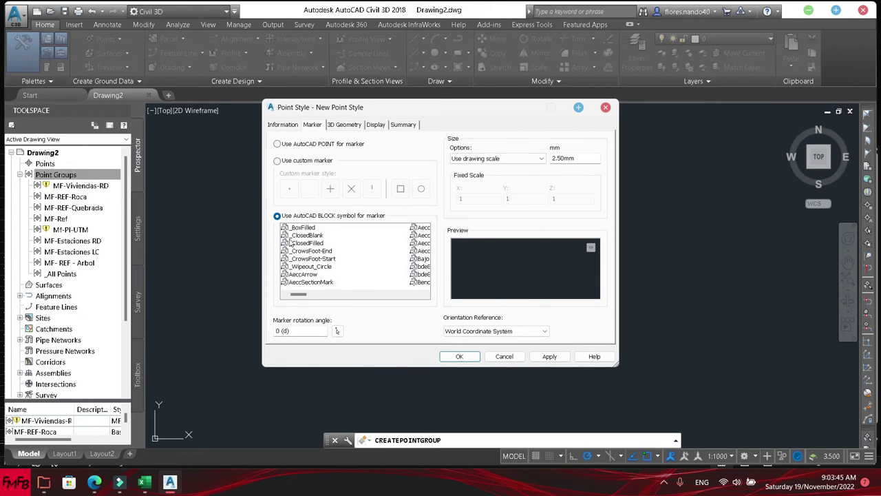
{"action": "left_click", "coordinate": [292, 243]}
{"action": "key", "text": "t"}
{"action": "key", "text": "Down"}
{"action": "key", "text": "Down"}
{"action": "key", "text": "Up"}
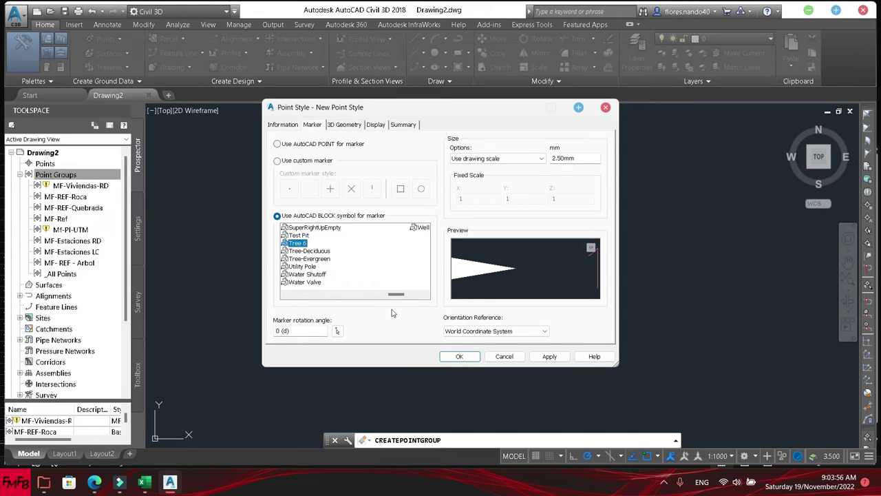
{"action": "left_click", "coordinate": [541, 359]}
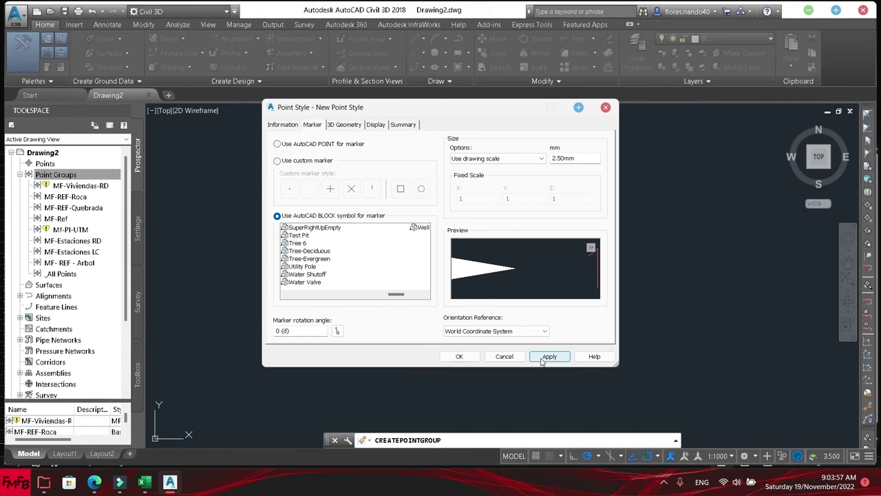
Confirm the new style and set the Arbol group to include points by raw description
{"action": "left_click", "coordinate": [460, 357]}
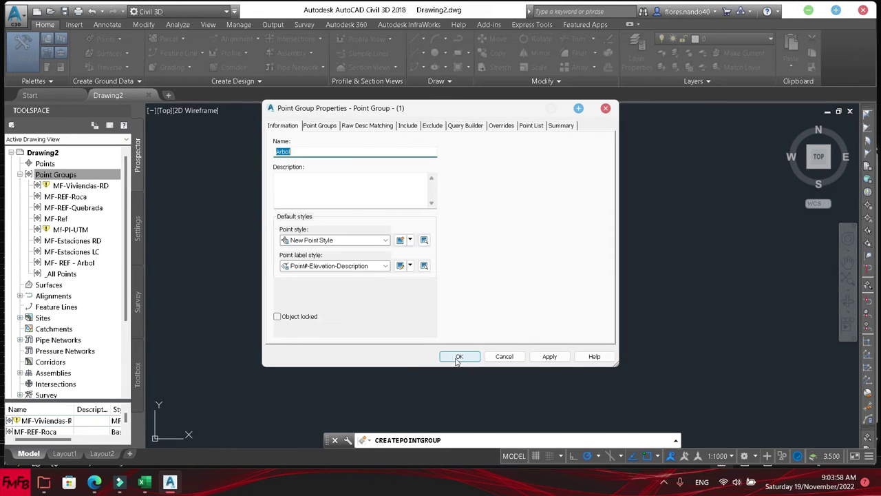
{"action": "left_click", "coordinate": [407, 125]}
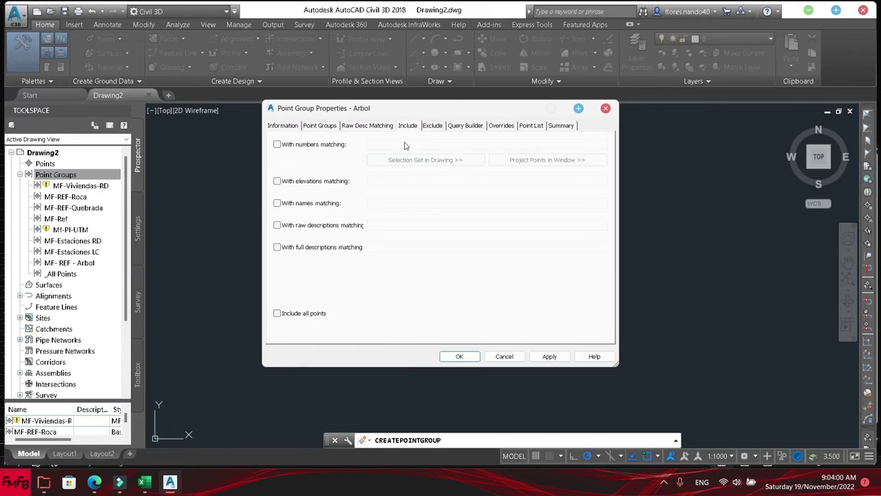
{"action": "left_click", "coordinate": [312, 231]}
{"action": "left_click", "coordinate": [375, 223]}
{"action": "type", "text": "Tree"}
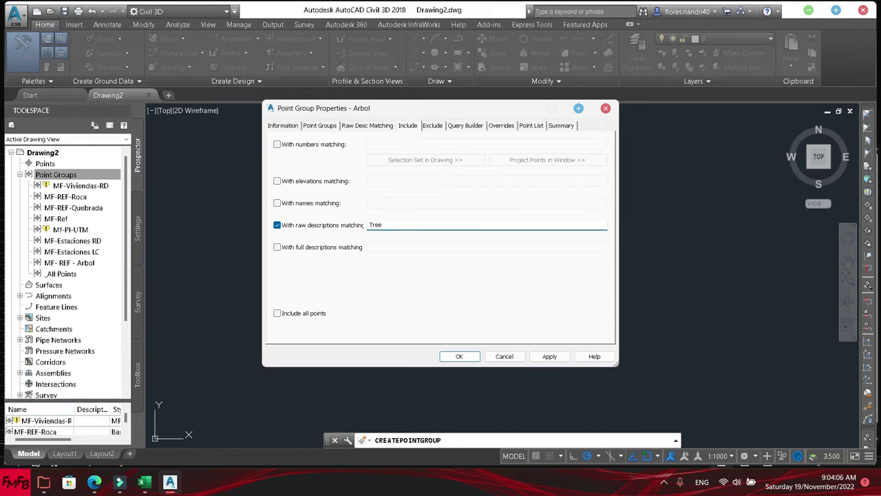
{"action": "left_click", "coordinate": [549, 356]}
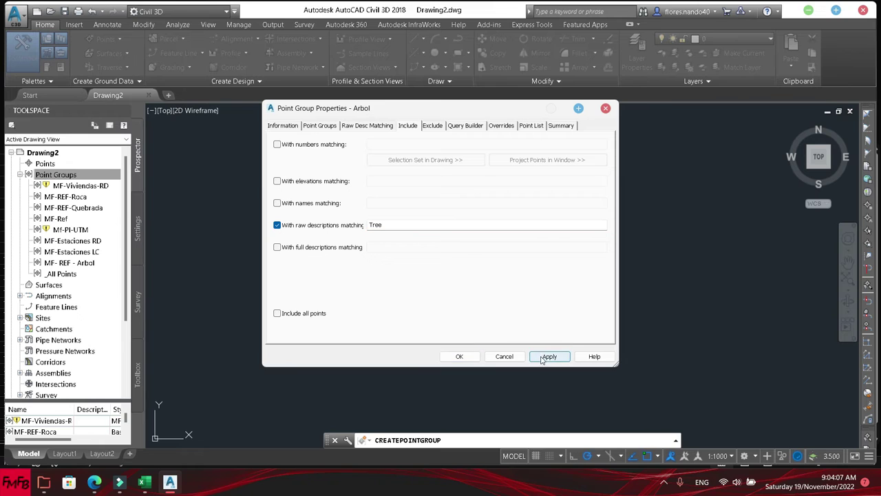
{"action": "left_click", "coordinate": [459, 356]}
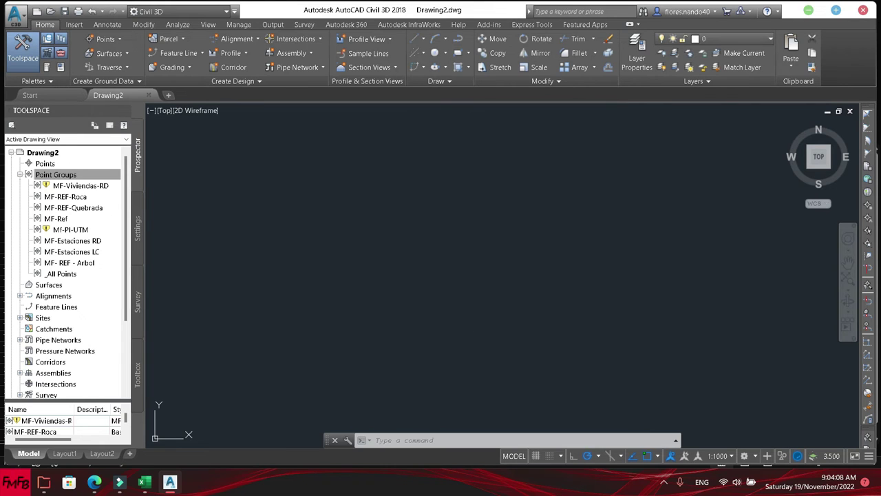
Update all point groups and check the _All Points group options
{"action": "right_click", "coordinate": [60, 176]}
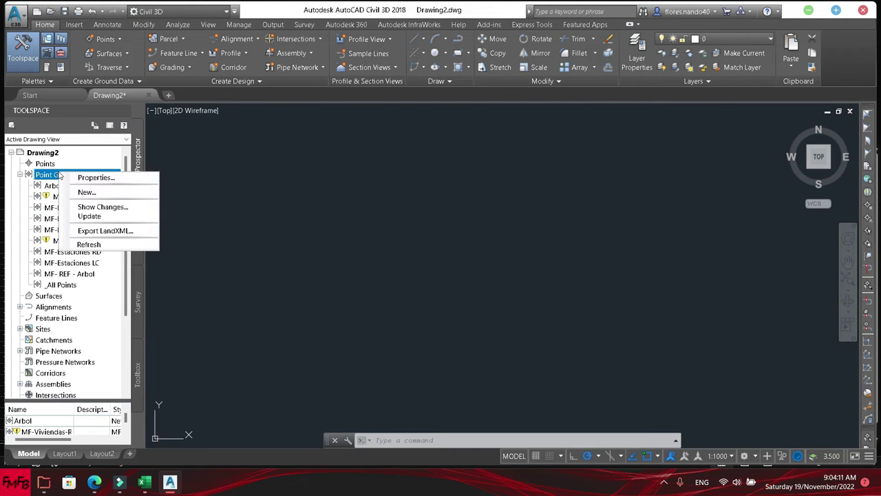
{"action": "left_click", "coordinate": [91, 218]}
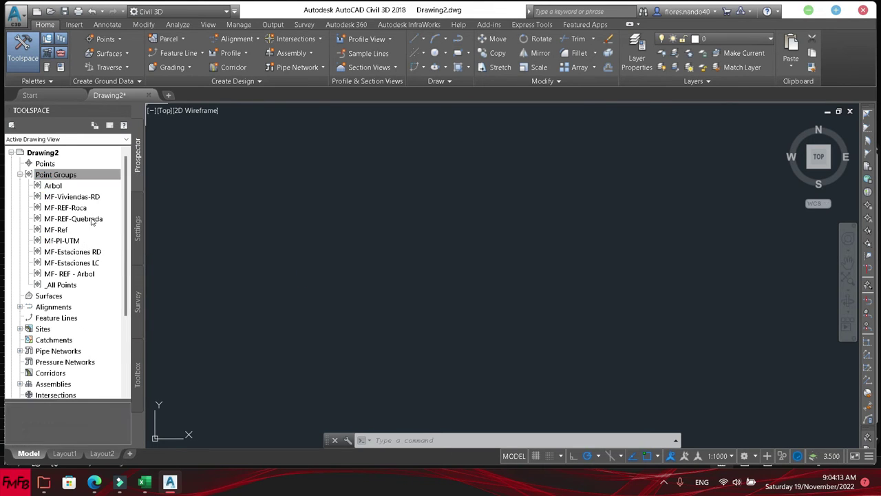
{"action": "right_click", "coordinate": [69, 287]}
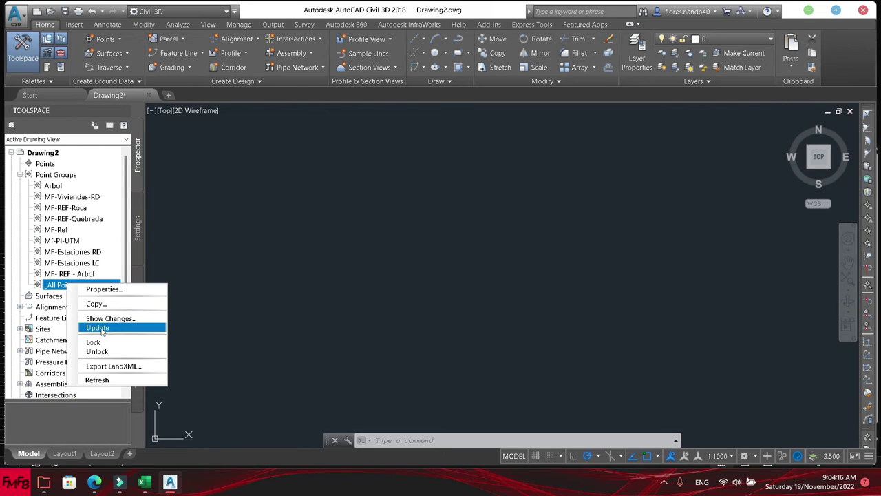
{"action": "left_click", "coordinate": [54, 295]}
{"action": "right_click", "coordinate": [55, 286]}
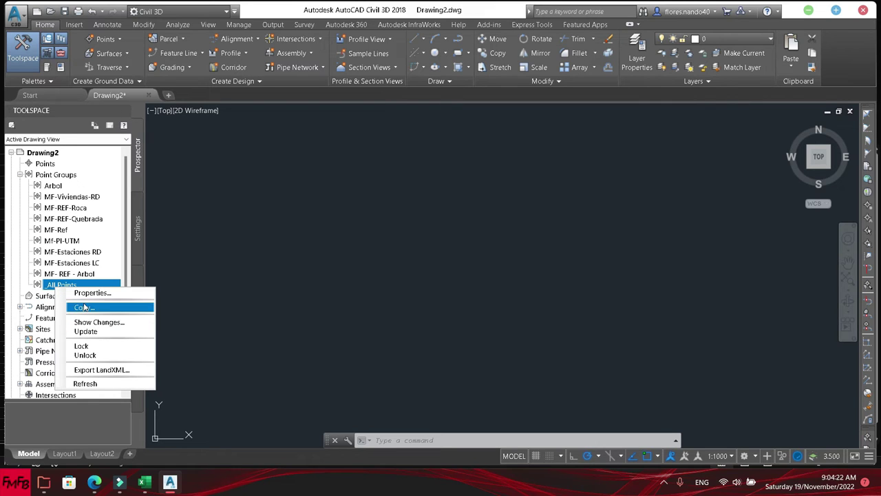
{"action": "left_click", "coordinate": [56, 165]}
Open Import Points and preview D:\Book1.csv, adding and removing it twice
{"action": "right_click", "coordinate": [57, 165]}
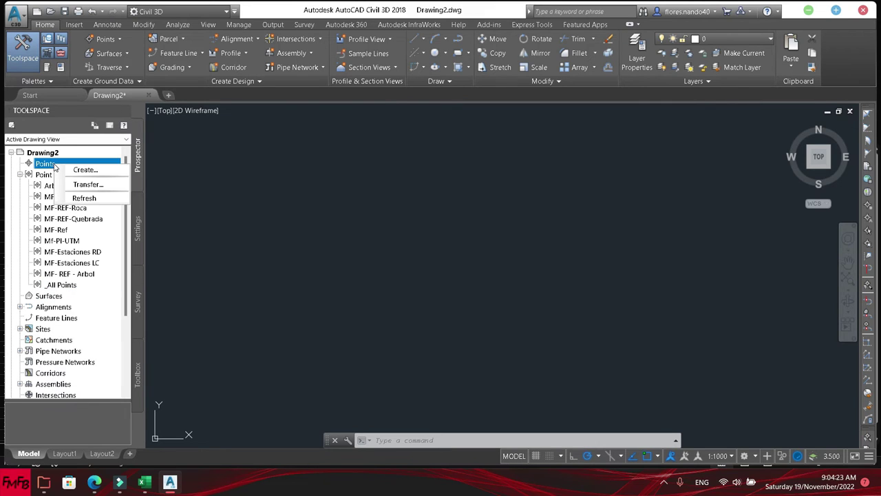
{"action": "left_click", "coordinate": [69, 177]}
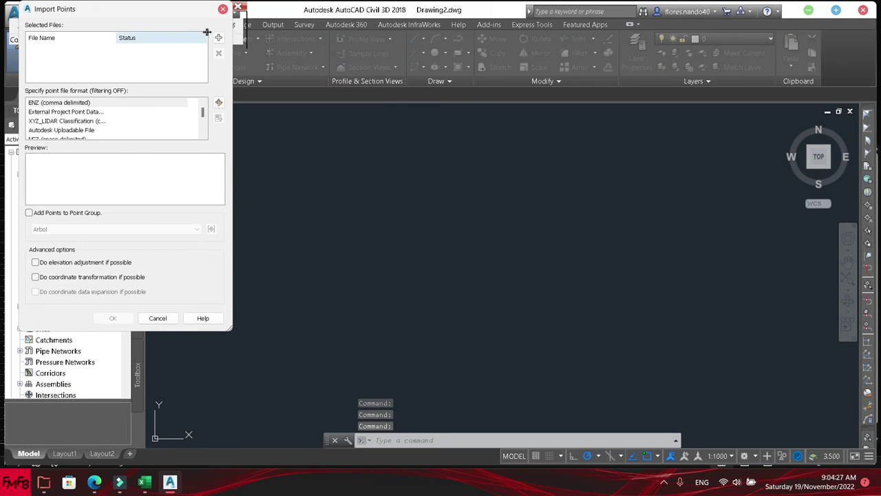
{"action": "left_click", "coordinate": [217, 36]}
{"action": "double_click", "coordinate": [142, 144]}
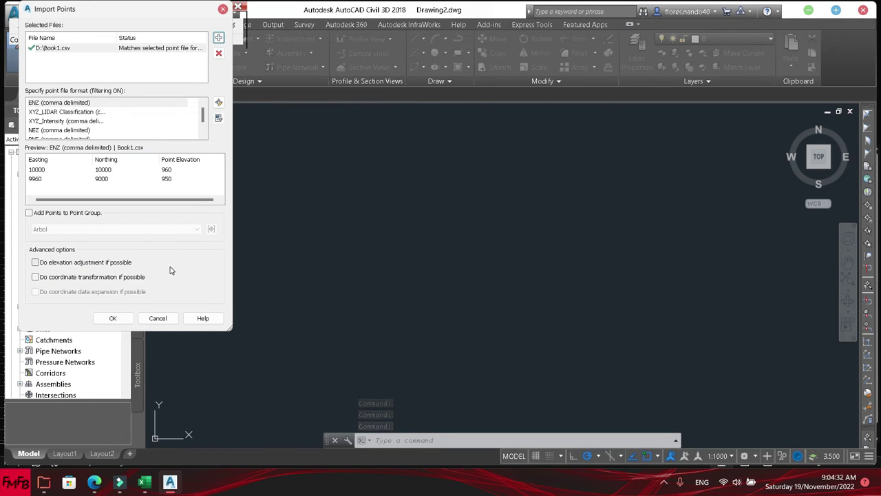
{"action": "left_click", "coordinate": [221, 200]}
{"action": "left_click_drag", "start_coordinate": [213, 200], "coordinate": [85, 205]}
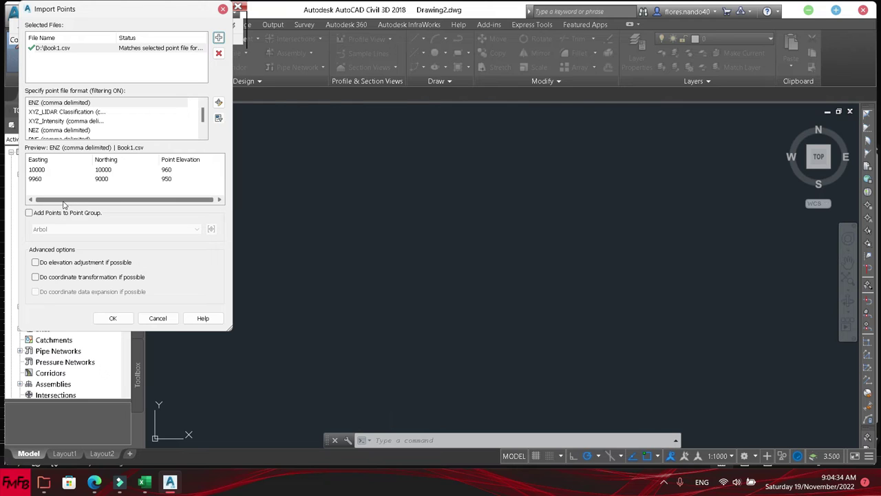
{"action": "left_click", "coordinate": [219, 53]}
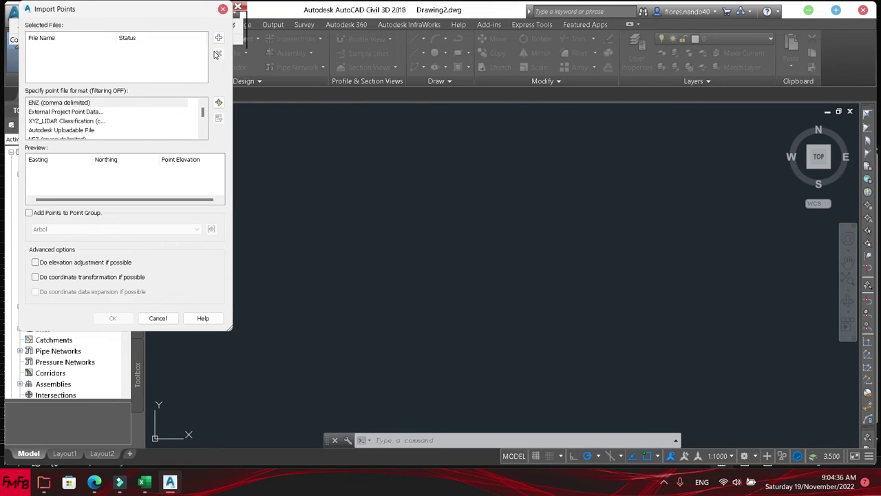
{"action": "left_click", "coordinate": [218, 37]}
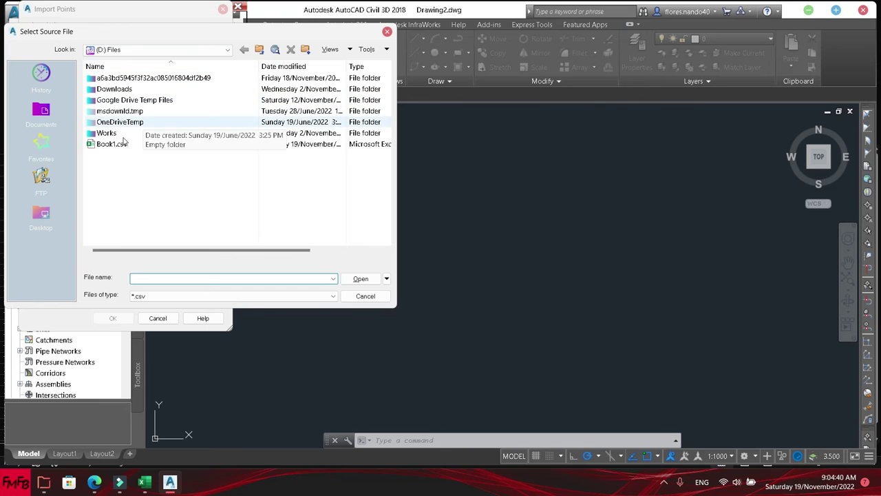
{"action": "double_click", "coordinate": [117, 144]}
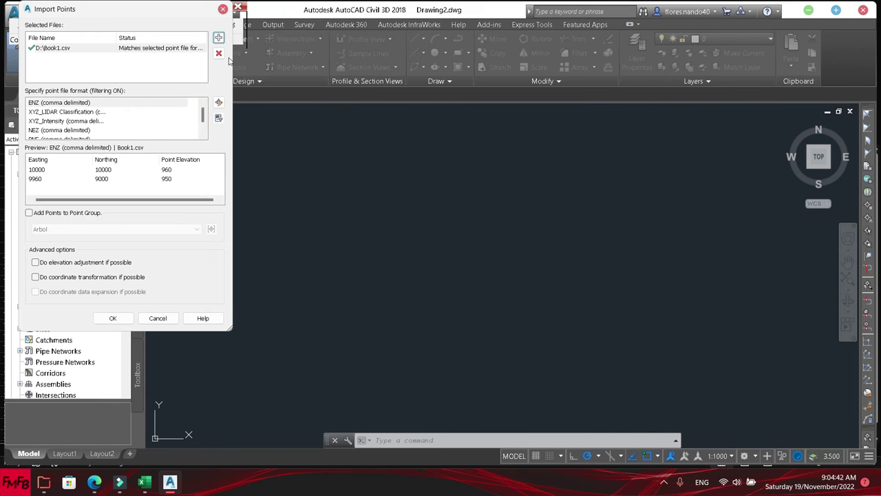
{"action": "left_click", "coordinate": [219, 54]}
Browse the point file format list, selecting PENZD (space delimited)
{"action": "scroll", "coordinate": [157, 128], "scroll_direction": "down", "scroll_amount": 1}
{"action": "scroll", "coordinate": [157, 128], "scroll_direction": "down", "scroll_amount": 1}
{"action": "scroll", "coordinate": [156, 129], "scroll_direction": "down", "scroll_amount": 1}
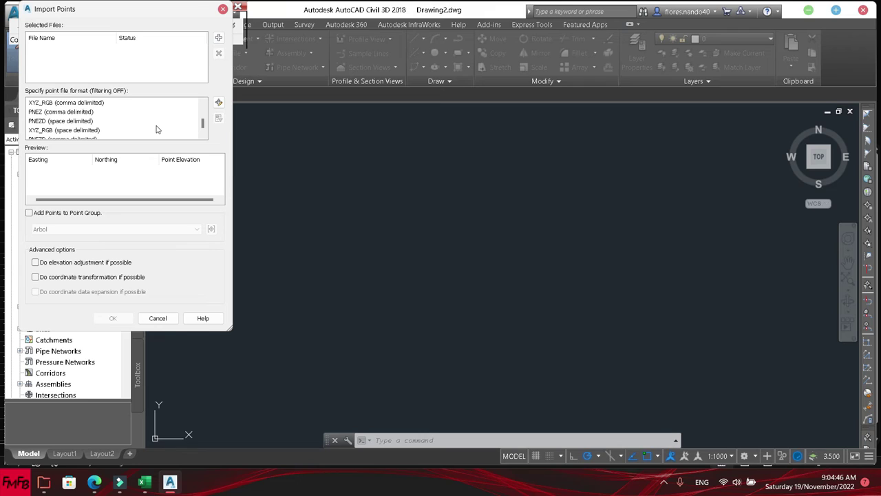
{"action": "scroll", "coordinate": [116, 123], "scroll_direction": "down", "scroll_amount": 1}
{"action": "scroll", "coordinate": [115, 123], "scroll_direction": "down", "scroll_amount": 1}
{"action": "scroll", "coordinate": [116, 123], "scroll_direction": "down", "scroll_amount": 1}
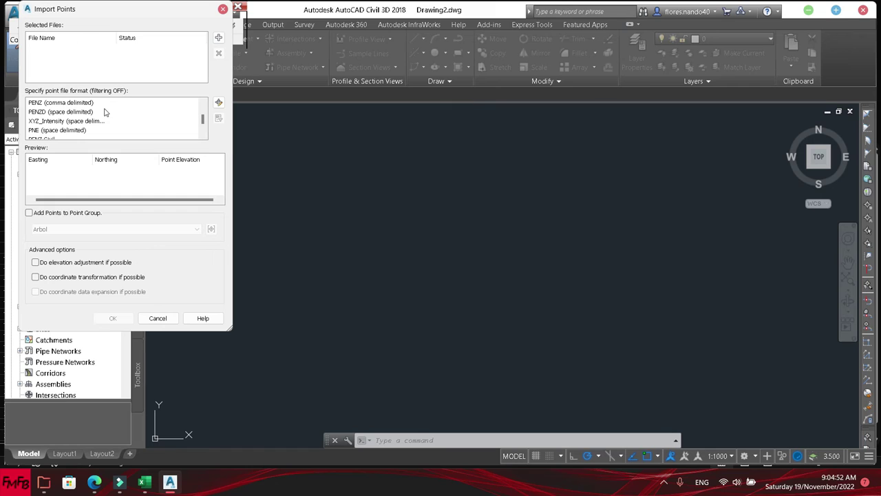
{"action": "left_click", "coordinate": [105, 111]}
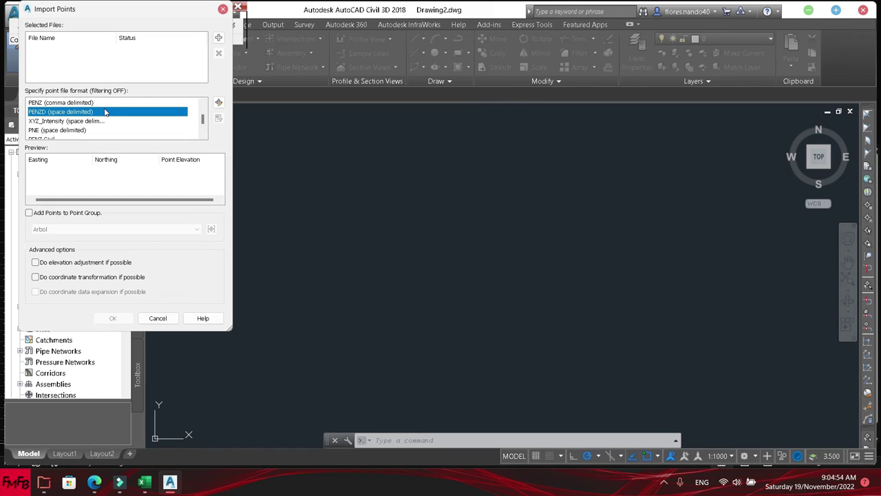
{"action": "scroll", "coordinate": [105, 112], "scroll_direction": "up", "scroll_amount": 1}
{"action": "scroll", "coordinate": [105, 111], "scroll_direction": "down", "scroll_amount": 1}
{"action": "scroll", "coordinate": [104, 112], "scroll_direction": "down", "scroll_amount": 1}
{"action": "scroll", "coordinate": [105, 112], "scroll_direction": "down", "scroll_amount": 1}
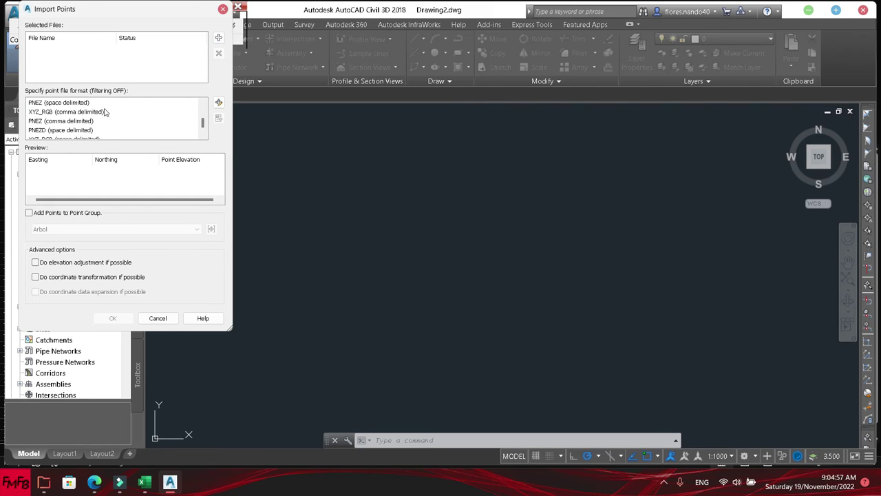
{"action": "scroll", "coordinate": [104, 112], "scroll_direction": "up", "scroll_amount": 3}
{"action": "scroll", "coordinate": [105, 112], "scroll_direction": "up", "scroll_amount": 3}
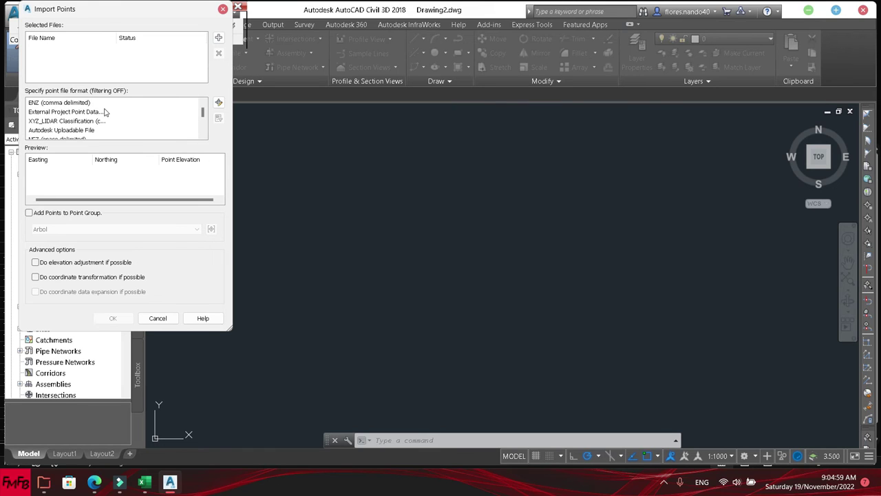
{"action": "scroll", "coordinate": [105, 113], "scroll_direction": "down", "scroll_amount": 1}
{"action": "scroll", "coordinate": [104, 112], "scroll_direction": "down", "scroll_amount": 1}
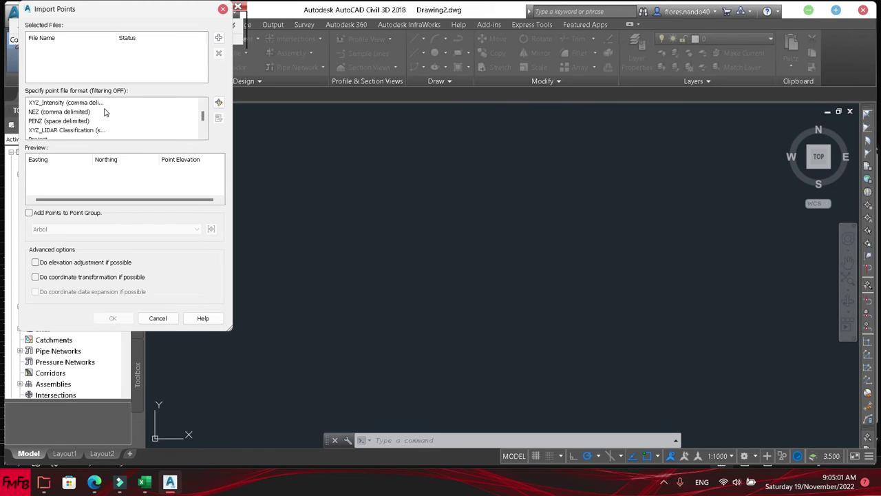
{"action": "scroll", "coordinate": [105, 112], "scroll_direction": "down", "scroll_amount": 1}
{"action": "scroll", "coordinate": [105, 113], "scroll_direction": "down", "scroll_amount": 1}
{"action": "scroll", "coordinate": [105, 112], "scroll_direction": "down", "scroll_amount": 1}
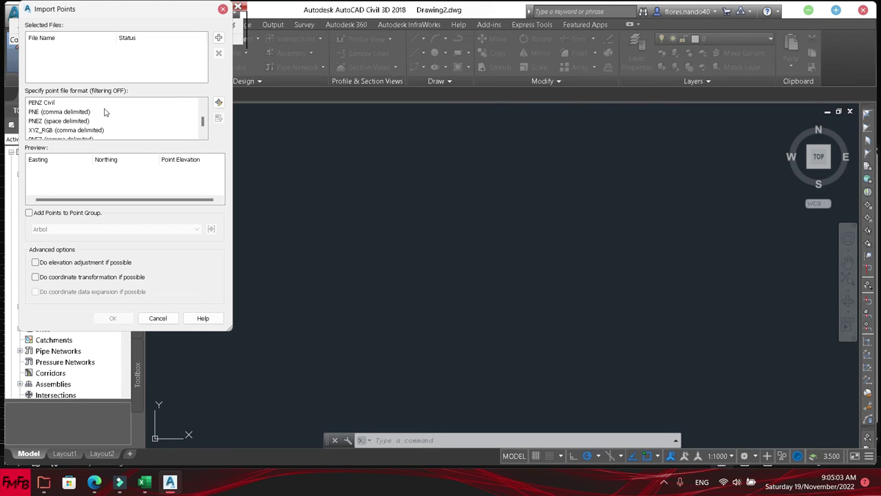
{"action": "scroll", "coordinate": [105, 113], "scroll_direction": "down", "scroll_amount": 1}
{"action": "scroll", "coordinate": [105, 112], "scroll_direction": "down", "scroll_amount": 1}
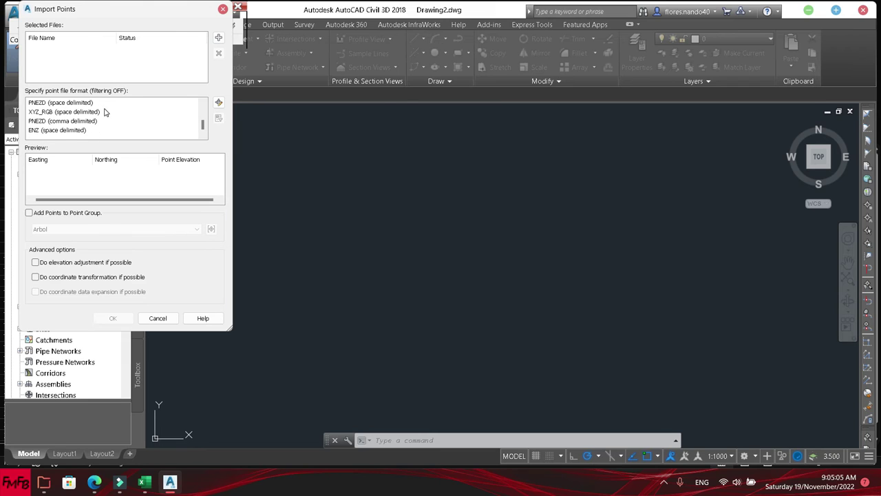
{"action": "scroll", "coordinate": [104, 112], "scroll_direction": "up", "scroll_amount": 1}
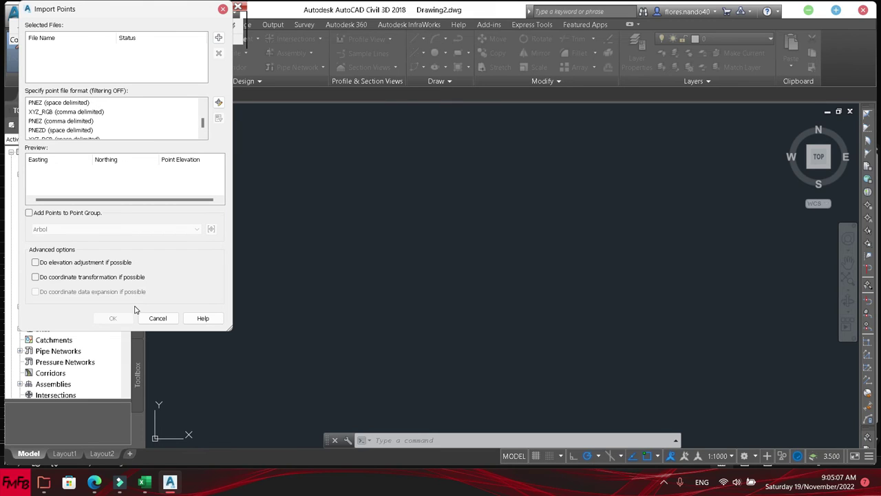
Load Book1.csv in Import Points, remove it, choose PENZD (comma delimited), then cancel without importing
{"action": "left_click", "coordinate": [218, 38]}
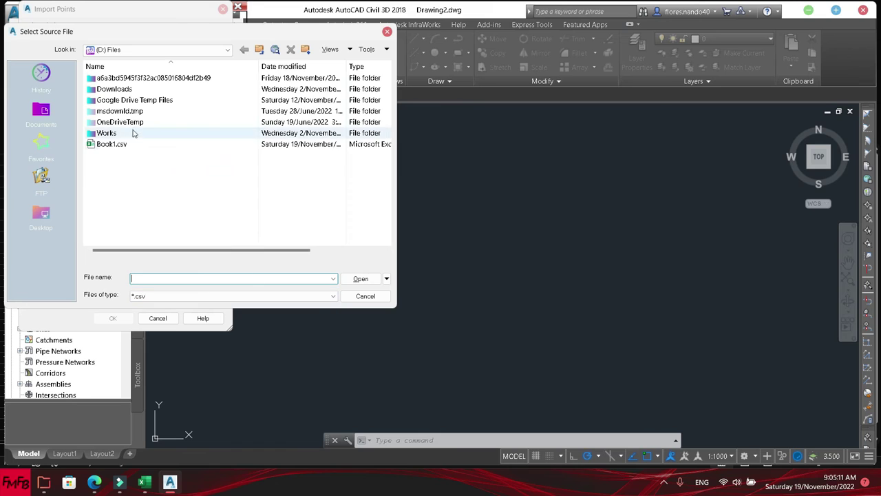
{"action": "double_click", "coordinate": [113, 145]}
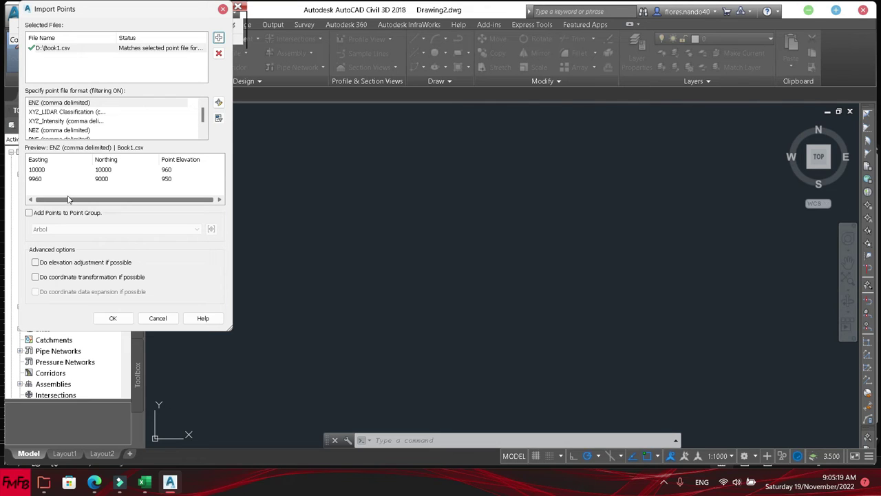
{"action": "left_click", "coordinate": [218, 54]}
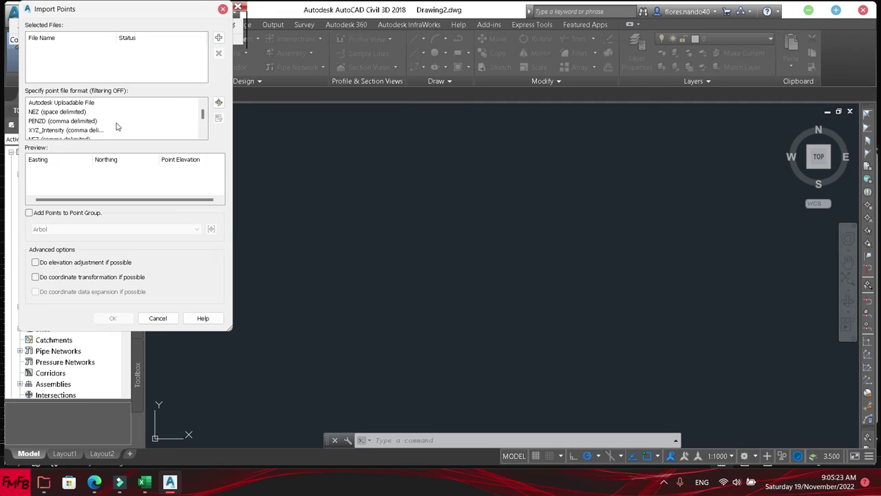
{"action": "left_click", "coordinate": [101, 123]}
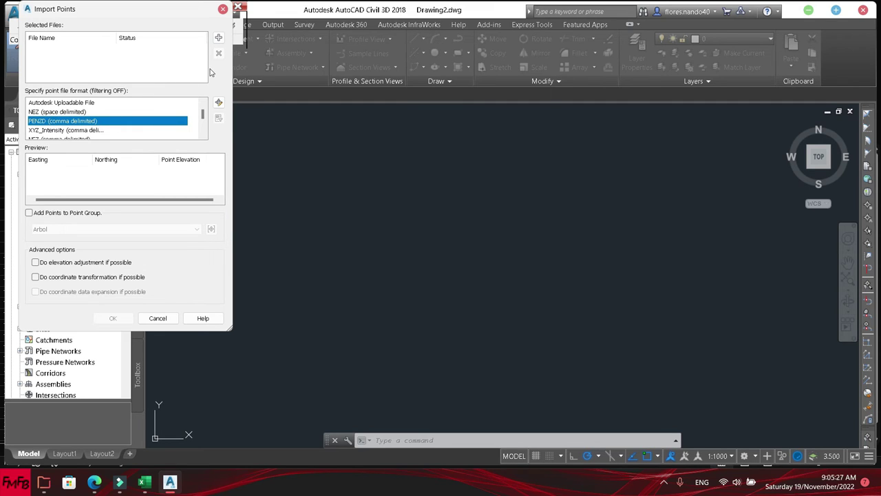
{"action": "left_click", "coordinate": [222, 8]}
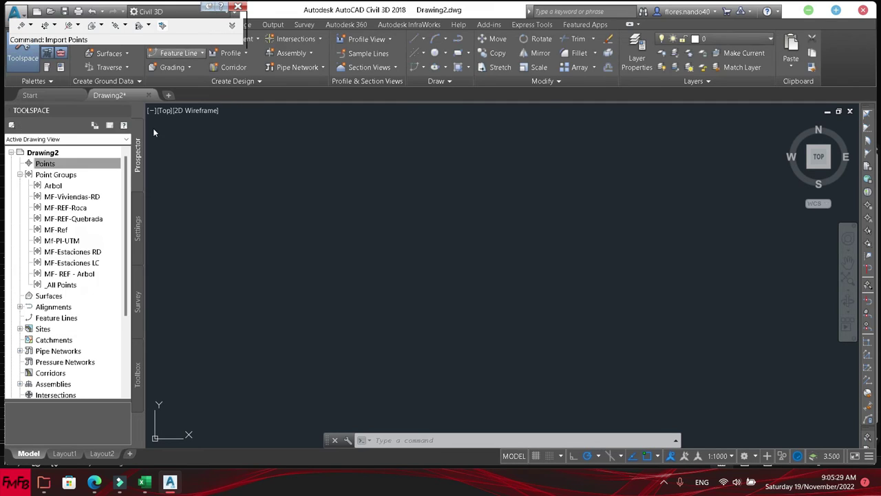
{"action": "scroll", "coordinate": [49, 298], "scroll_direction": "down", "scroll_amount": 3}
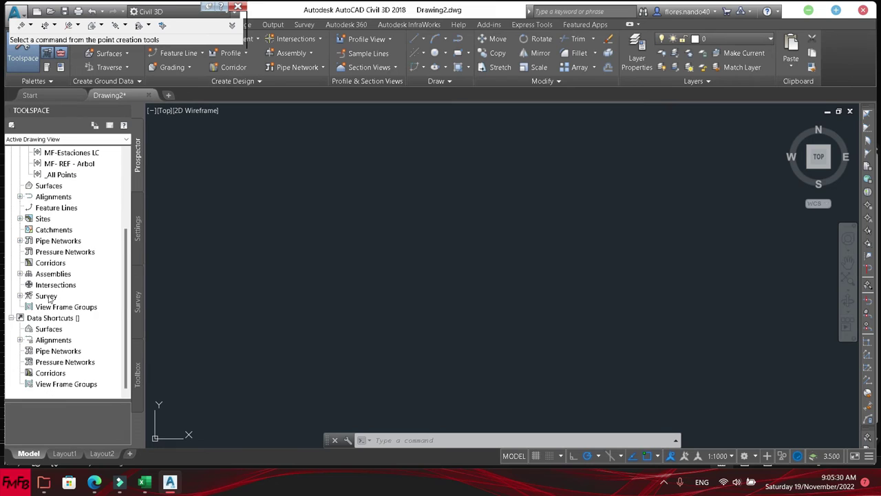
Inspect the PENZD (comma delimited) point file format's column layout, then return to Prospector
{"action": "left_click", "coordinate": [137, 232]}
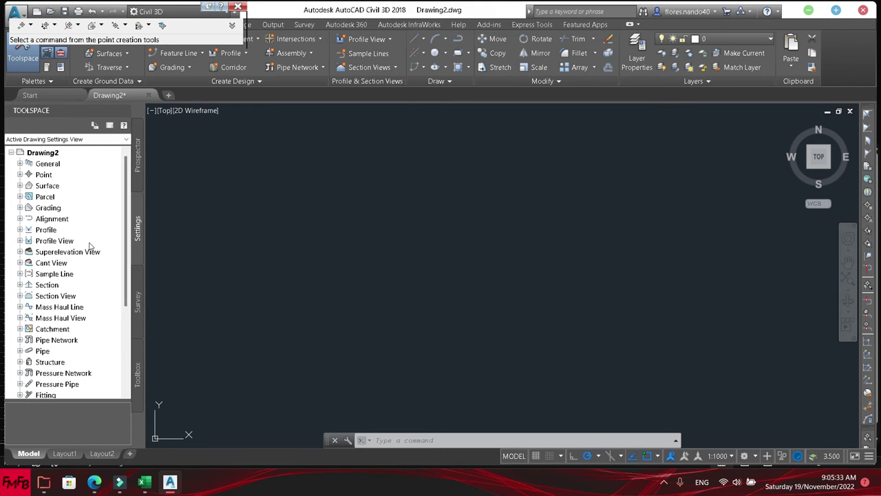
{"action": "left_click", "coordinate": [20, 175]}
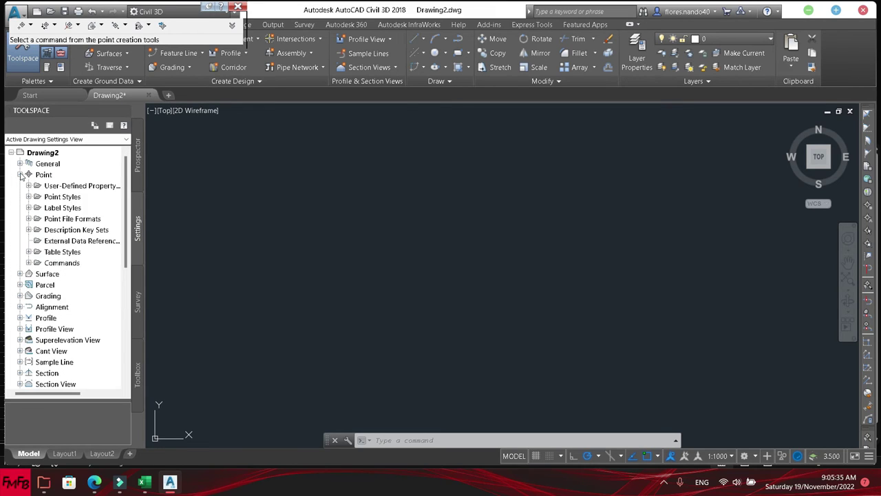
{"action": "left_click", "coordinate": [29, 219]}
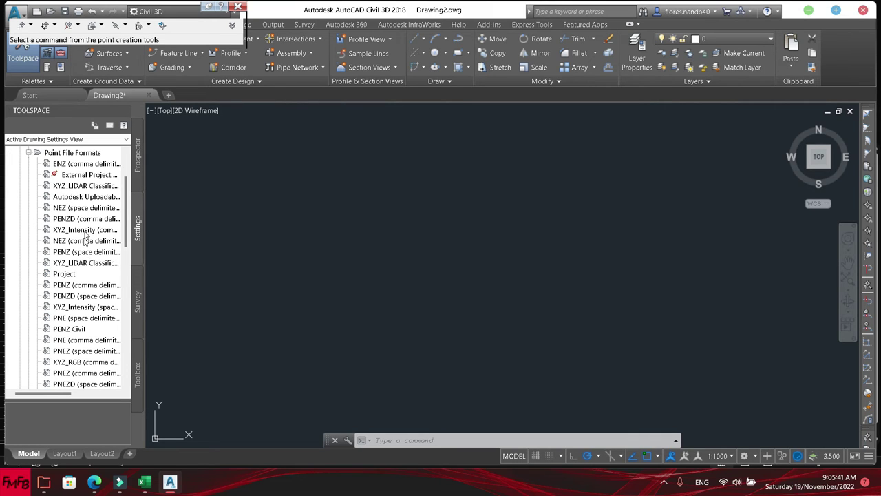
{"action": "left_click", "coordinate": [86, 220]}
{"action": "right_click", "coordinate": [86, 222]}
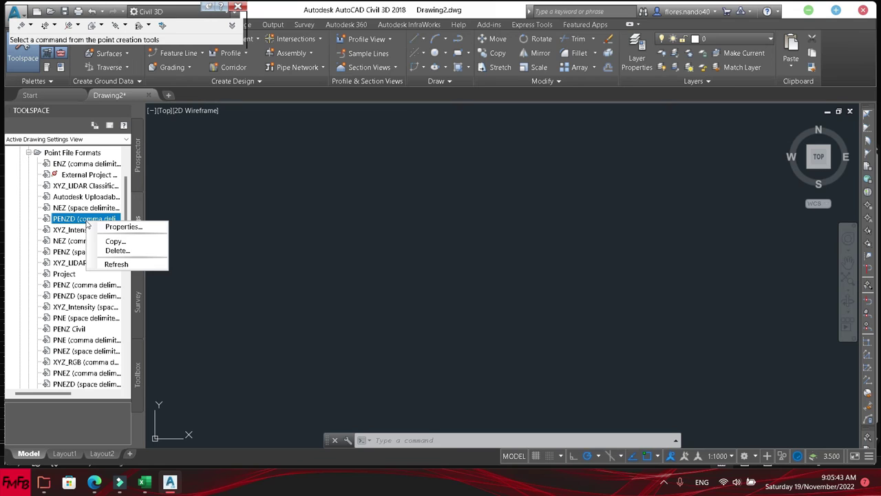
{"action": "double_click", "coordinate": [77, 220]}
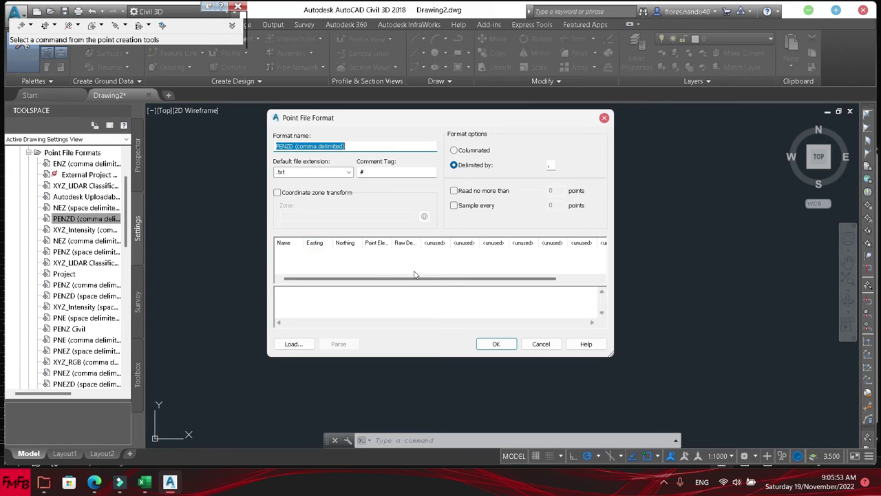
{"action": "left_click", "coordinate": [496, 345]}
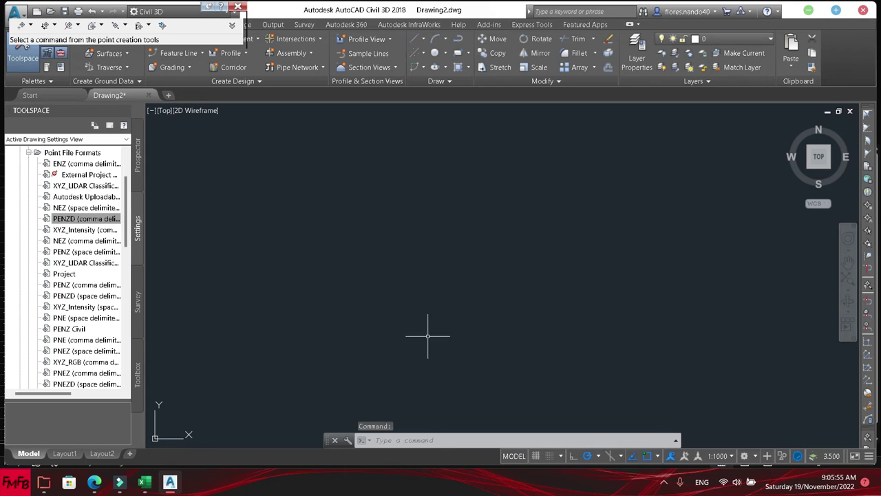
{"action": "left_click", "coordinate": [137, 152]}
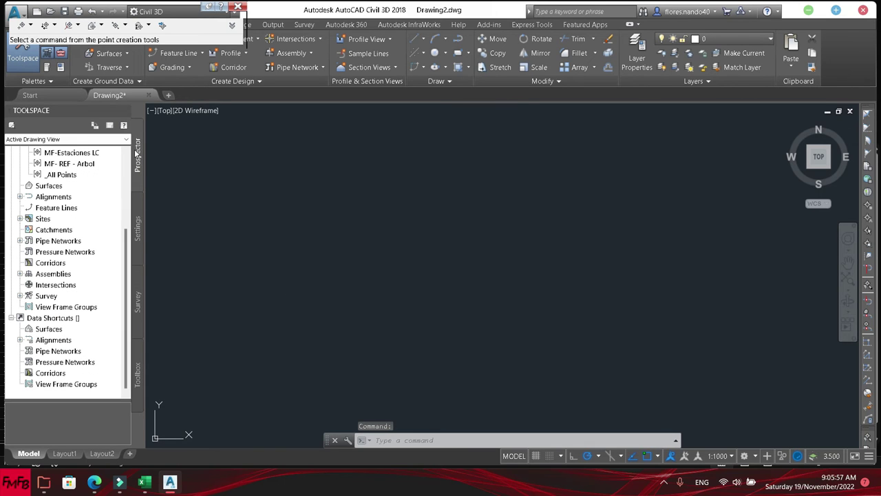
{"action": "left_click", "coordinate": [163, 26]}
{"action": "scroll", "coordinate": [102, 128], "scroll_direction": "down", "scroll_amount": 1}
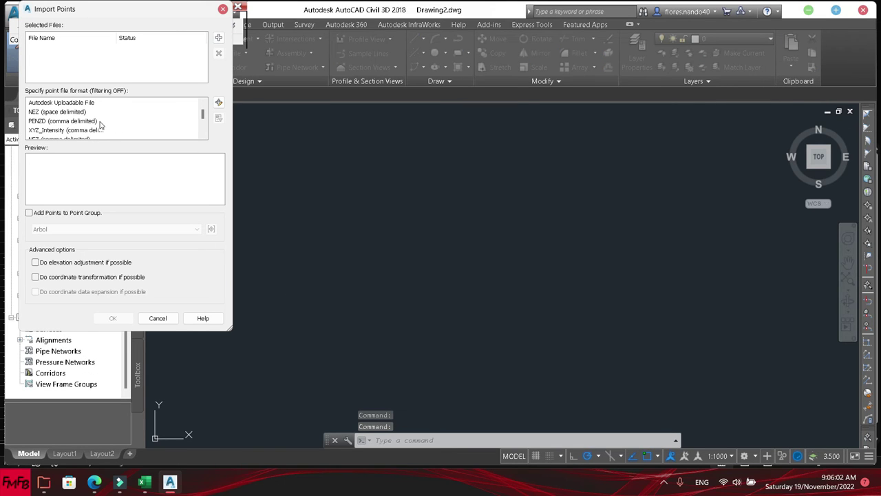
{"action": "left_click", "coordinate": [102, 122]}
{"action": "left_click", "coordinate": [220, 40]}
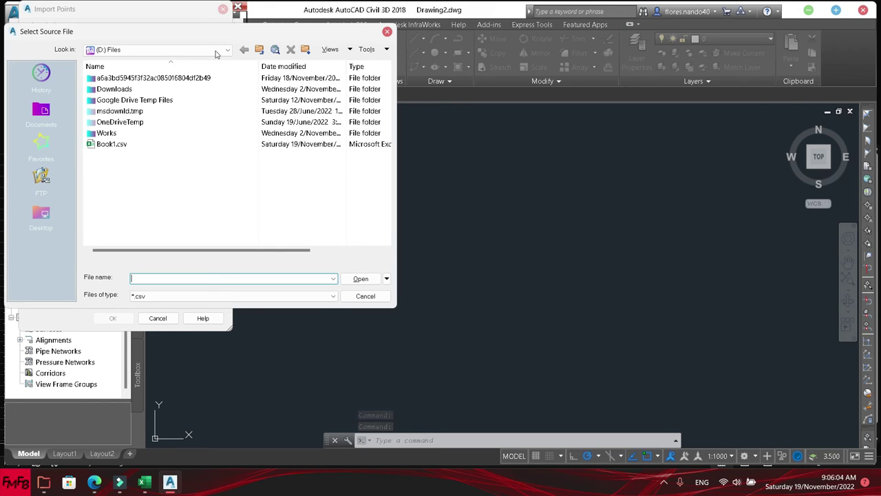
{"action": "double_click", "coordinate": [123, 148]}
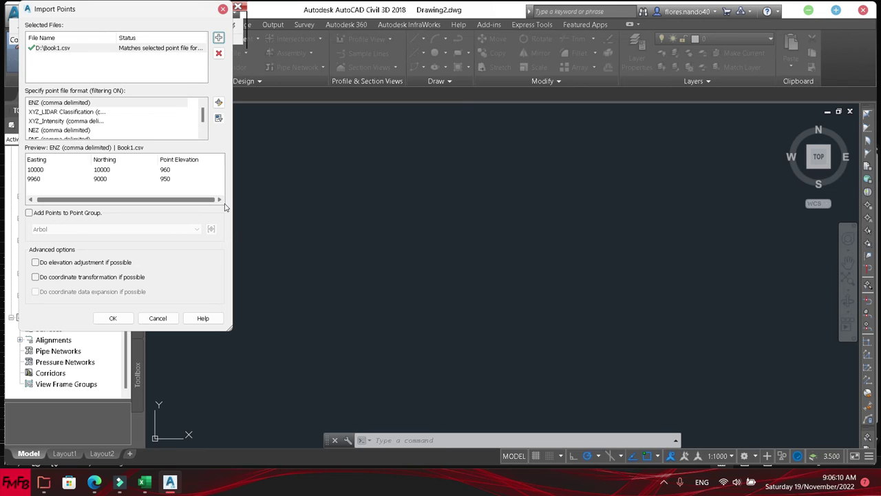
{"action": "left_click_drag", "start_coordinate": [147, 199], "coordinate": [104, 203]}
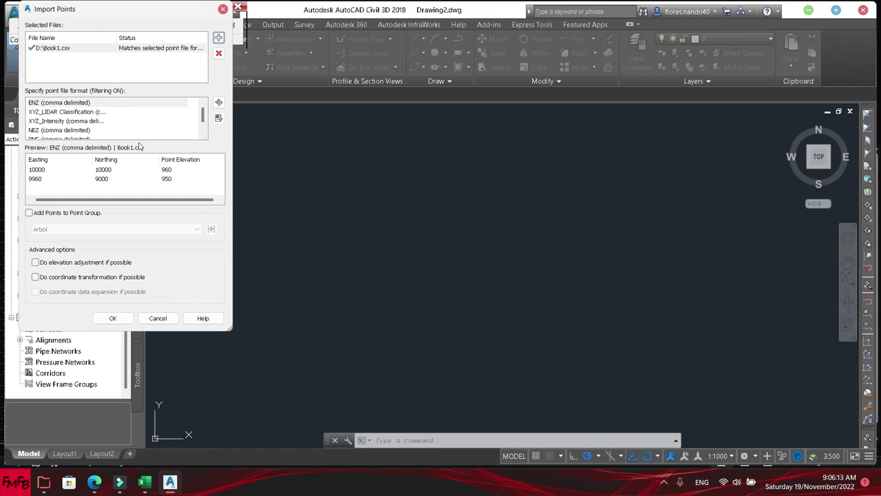
{"action": "left_click", "coordinate": [223, 10]}
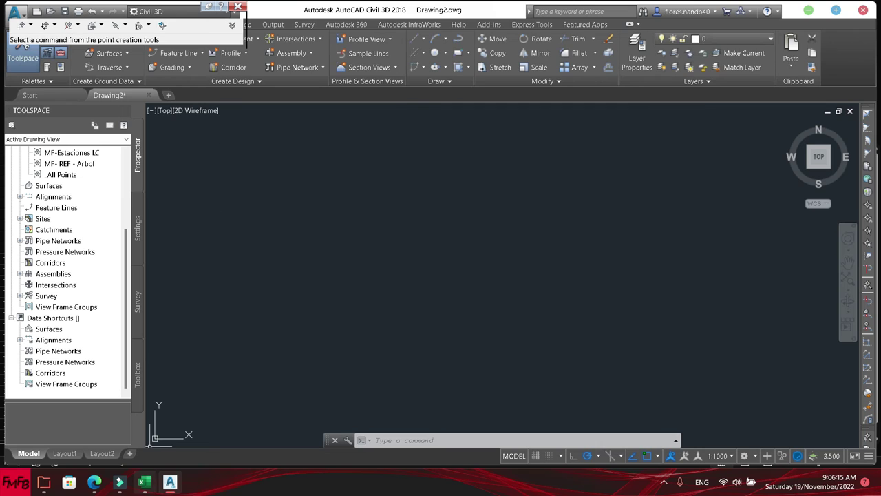
Open the Book1.csv workbook in Excel
{"action": "left_click", "coordinate": [145, 482]}
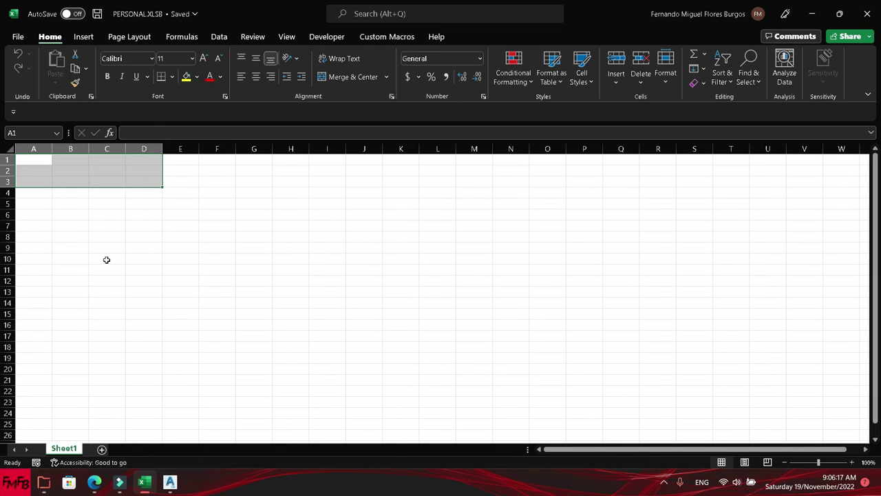
{"action": "key", "text": "ctrl+o"}
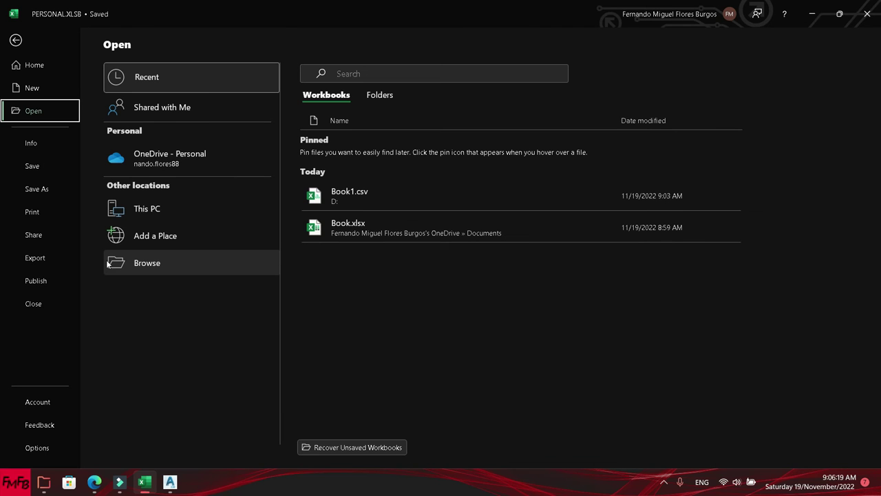
{"action": "mouse_move", "coordinate": [413, 228]}
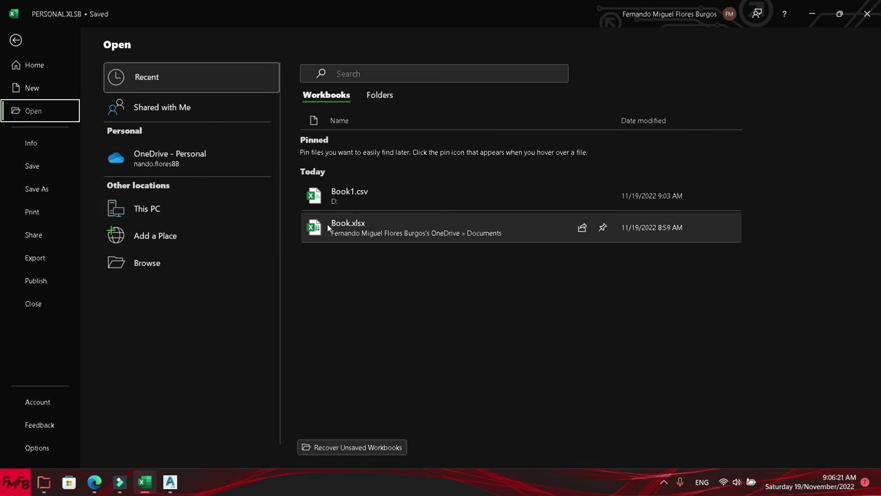
{"action": "left_click", "coordinate": [337, 200]}
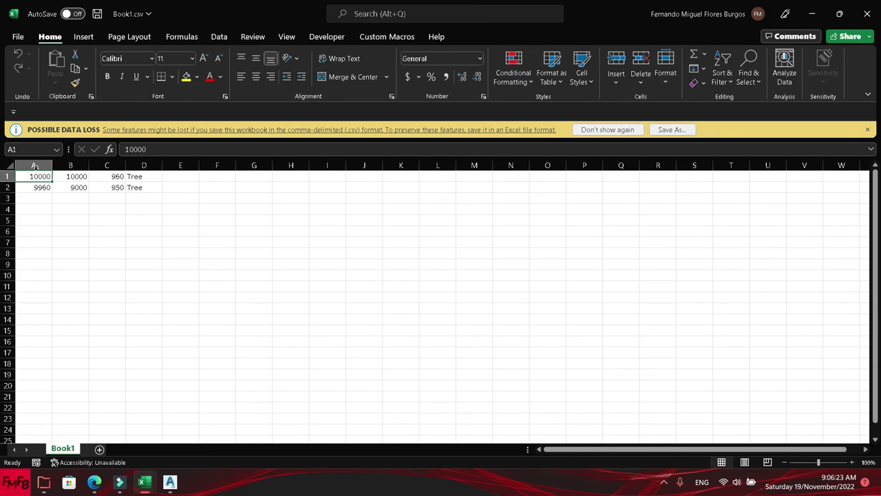
Insert a new column A numbering the points 1 and 2, save Book1.csv, and return to Civil 3D
{"action": "left_click", "coordinate": [34, 166]}
{"action": "key", "text": "ctrl+shift+plus"}
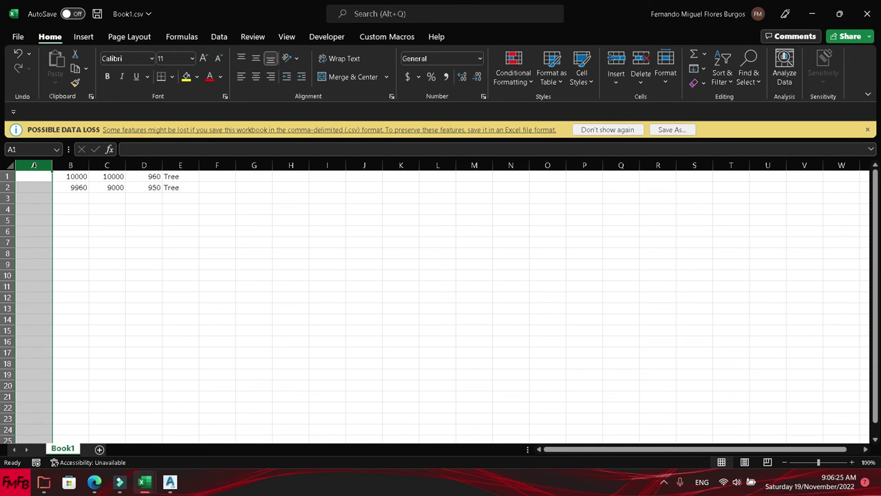
{"action": "key", "text": "Up"}
{"action": "type", "text": "1"}
{"action": "key", "text": "Return"}
{"action": "type", "text": "2"}
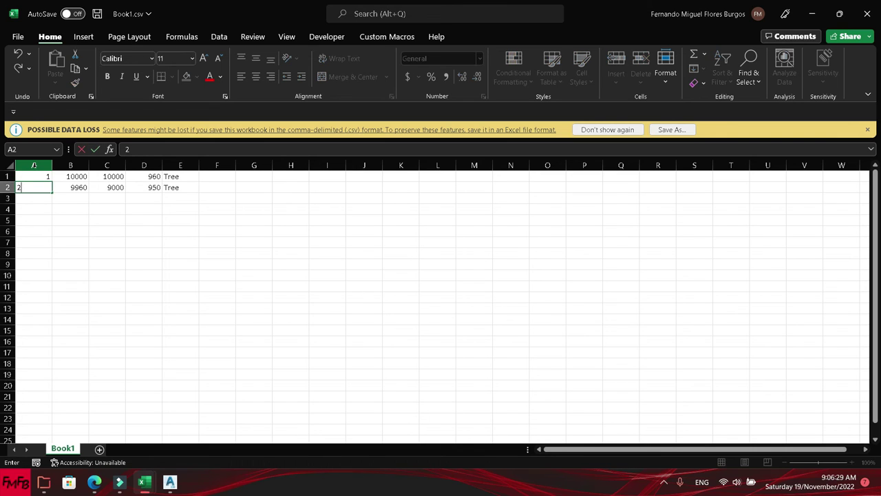
{"action": "key", "text": "Return"}
{"action": "key", "text": "ctrl+s"}
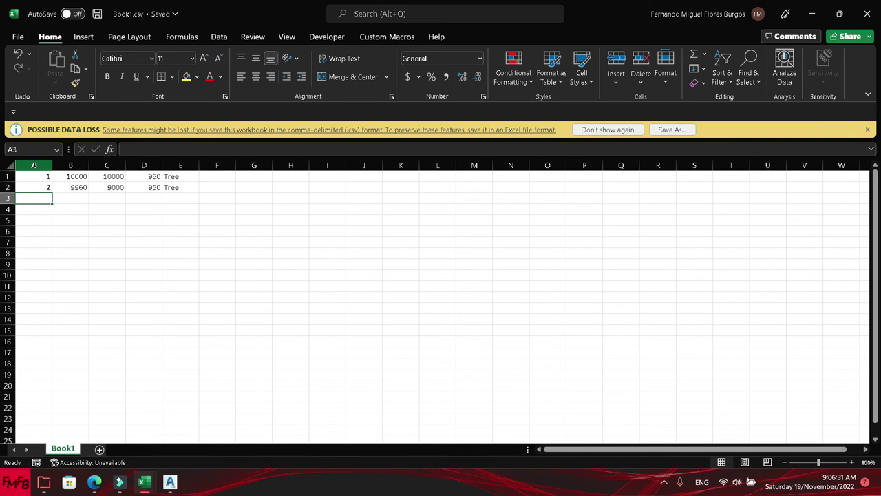
{"action": "key", "text": "alt+Tab"}
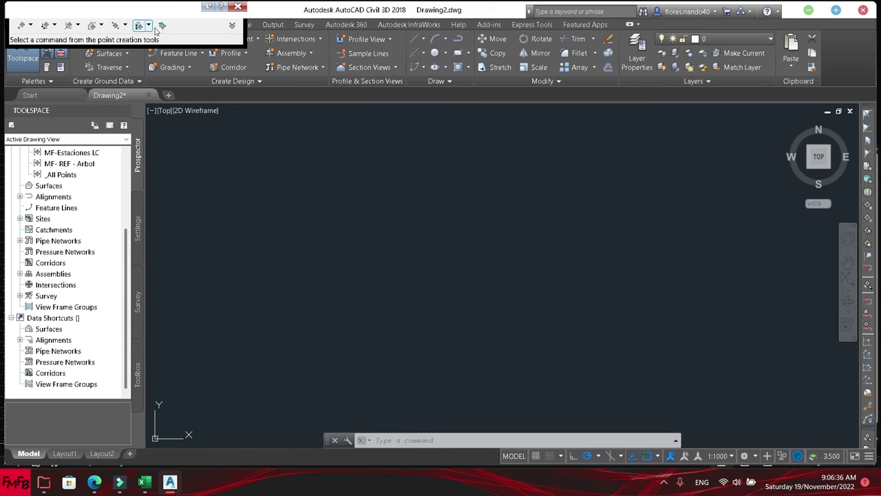
Import Book1.csv's two points using the PENZD (comma delimited) format
{"action": "left_click", "coordinate": [159, 29]}
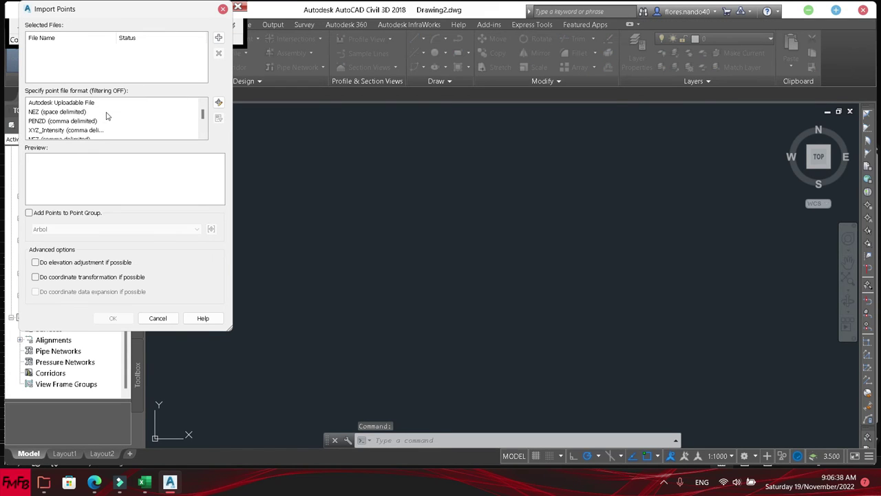
{"action": "left_click", "coordinate": [93, 121]}
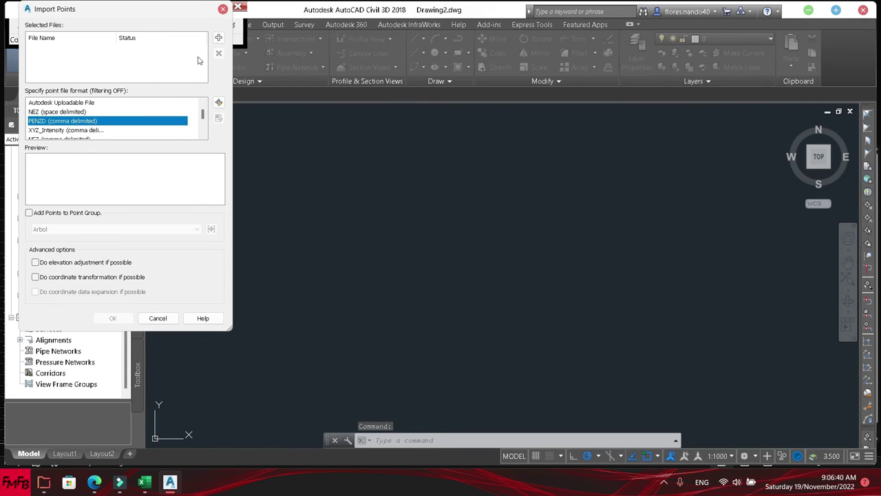
{"action": "left_click", "coordinate": [219, 38]}
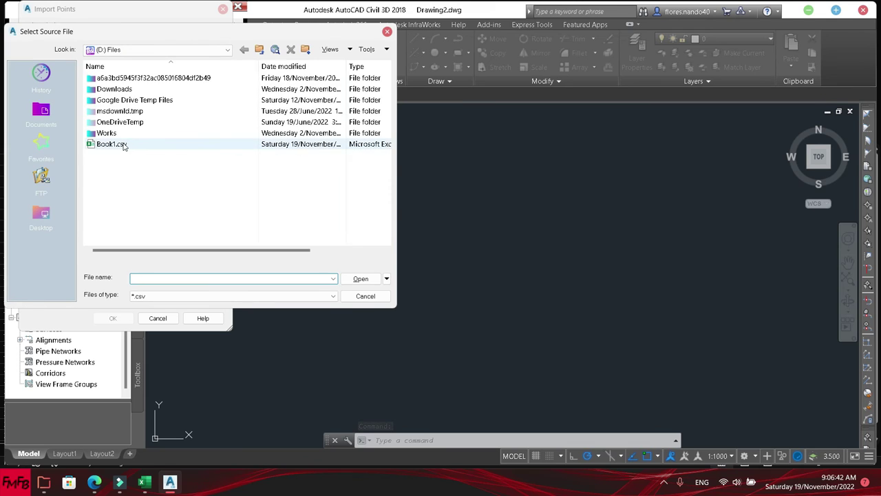
{"action": "double_click", "coordinate": [122, 144]}
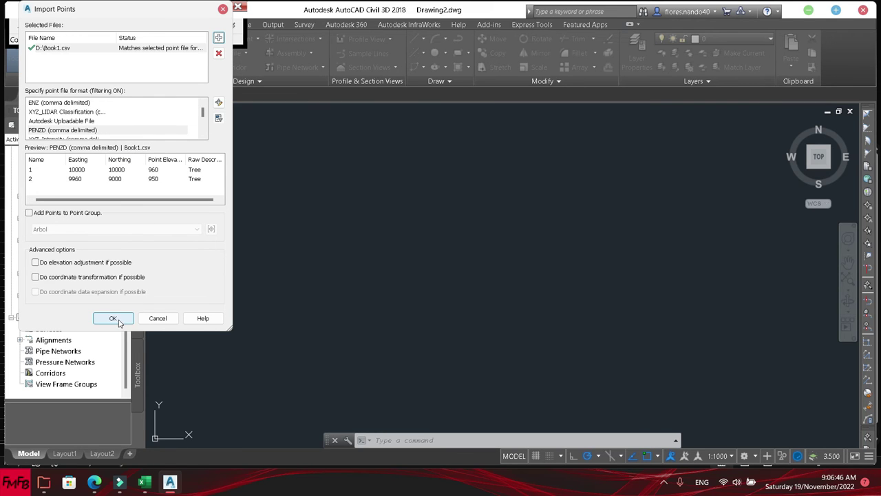
{"action": "left_click", "coordinate": [118, 321]}
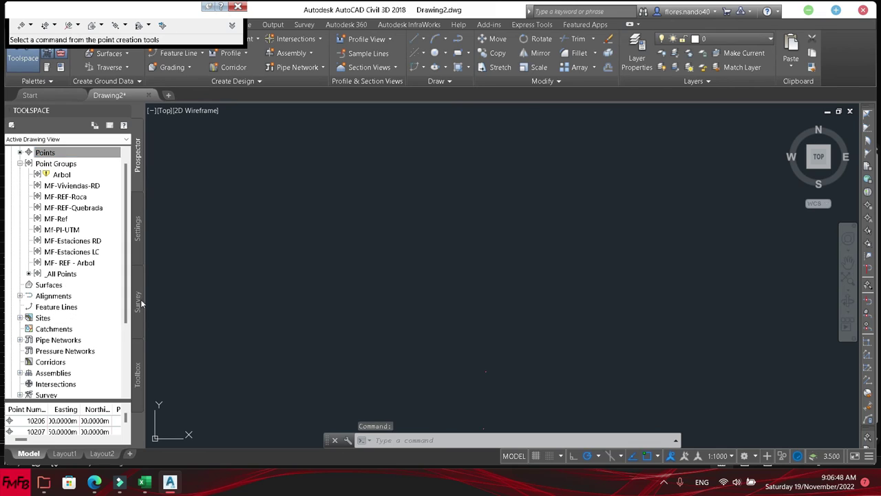
Update the out-of-date point groups in Prospector
{"action": "right_click", "coordinate": [48, 156]}
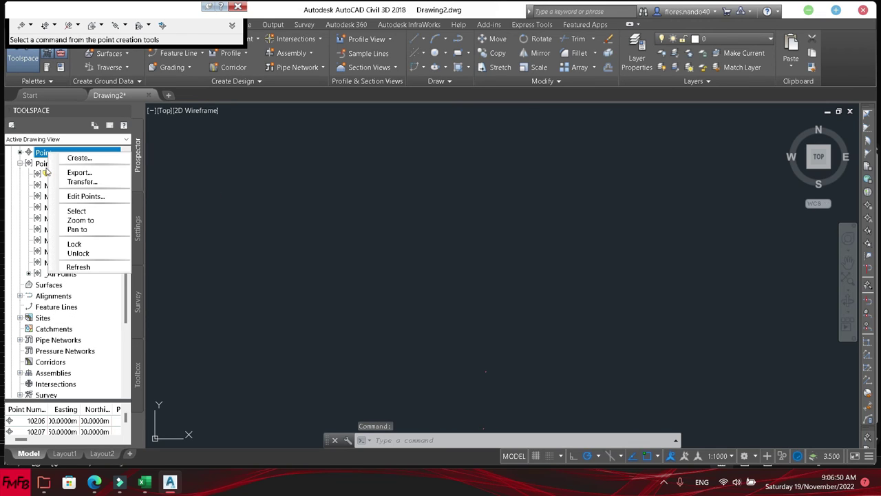
{"action": "left_click", "coordinate": [50, 165]}
{"action": "right_click", "coordinate": [54, 167]}
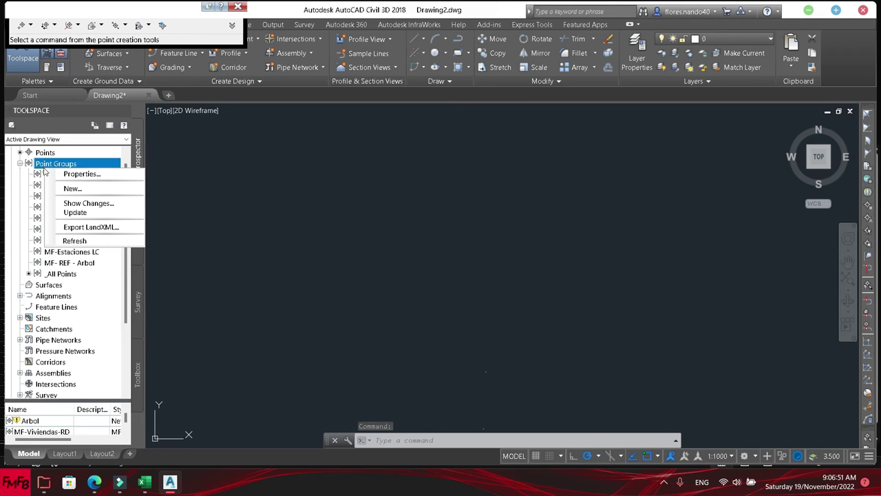
{"action": "left_click", "coordinate": [75, 212]}
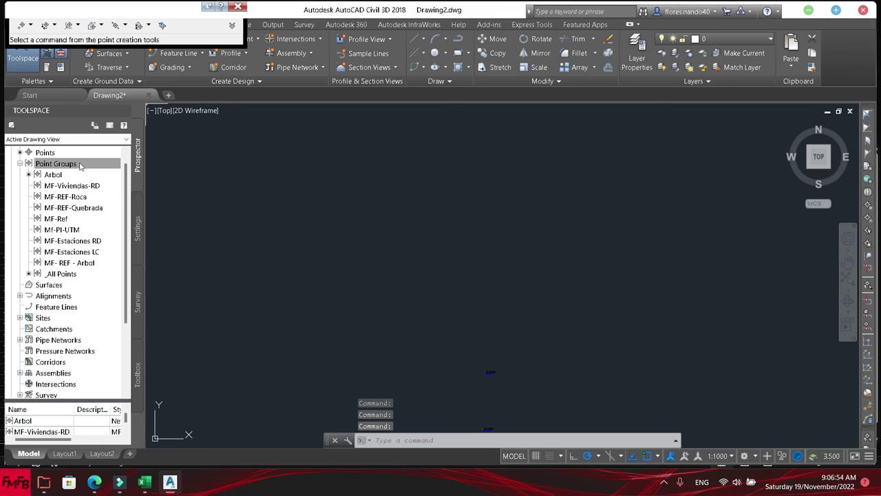
Zoom to the _All Points group and close in on the 960.00 elevation label
{"action": "right_click", "coordinate": [68, 273]}
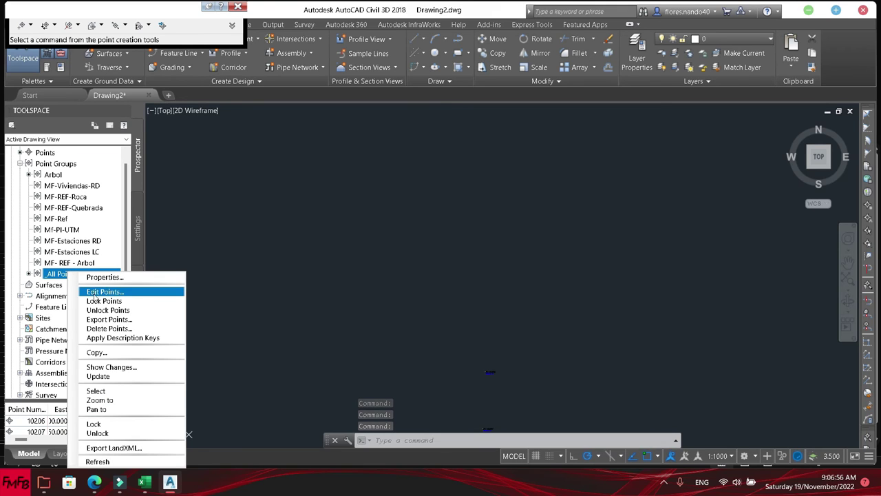
{"action": "left_click", "coordinate": [106, 400]}
{"action": "middle_click_drag", "start_coordinate": [527, 122], "coordinate": [528, 224]}
{"action": "scroll", "coordinate": [516, 192], "scroll_direction": "up", "scroll_amount": 5}
{"action": "scroll", "coordinate": [508, 192], "scroll_direction": "up", "scroll_amount": 2}
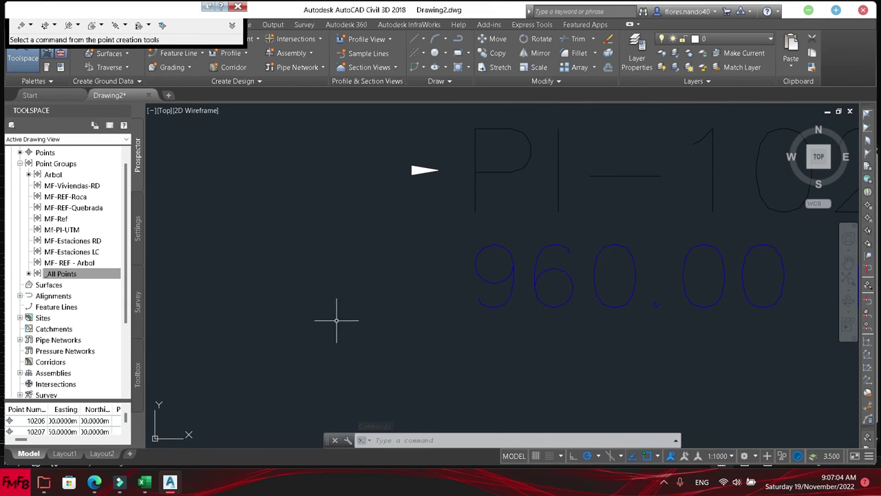
{"action": "left_click", "coordinate": [85, 275]}
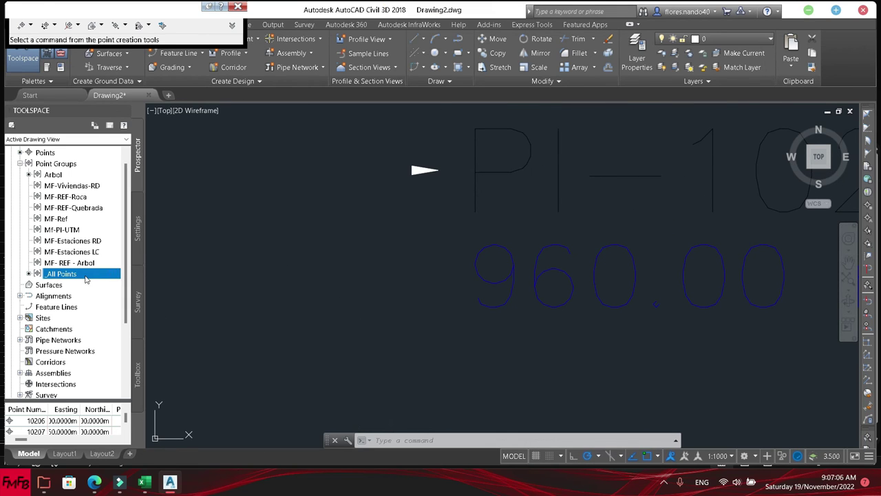
{"action": "right_click", "coordinate": [55, 177]}
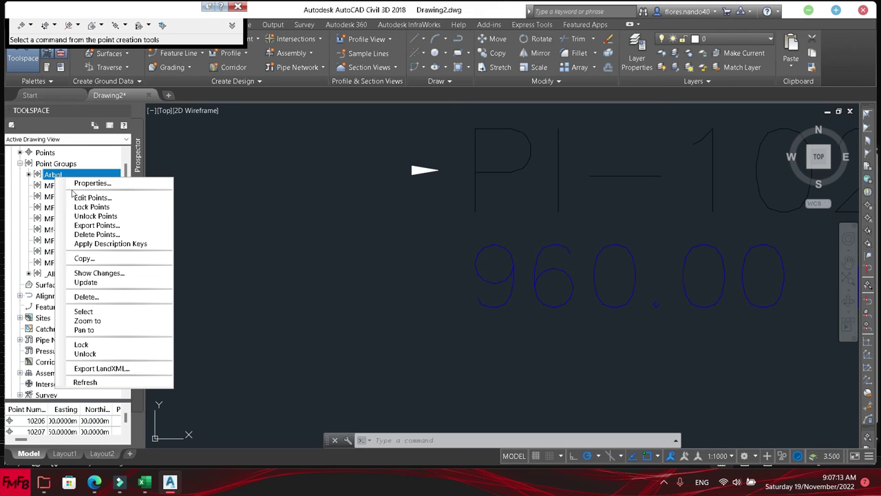
Create a new point style for the Arbol group by copying the current one, named Arbol
{"action": "left_click", "coordinate": [77, 183]}
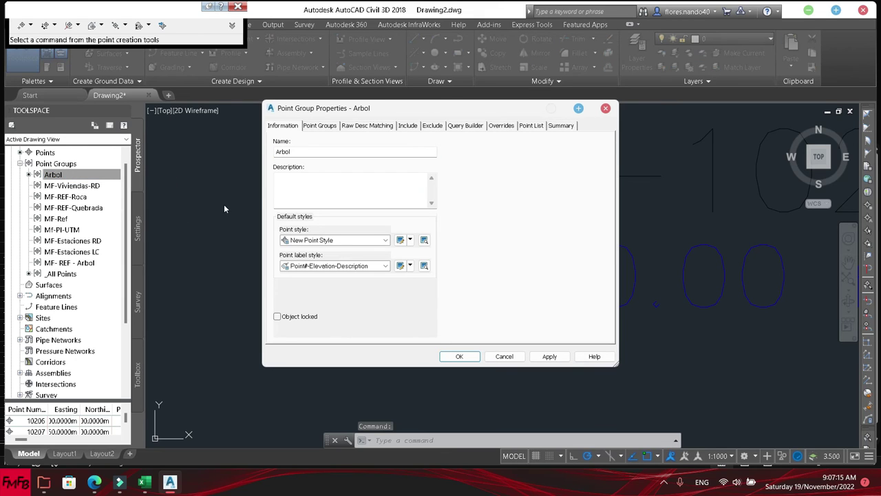
{"action": "left_click", "coordinate": [386, 242]}
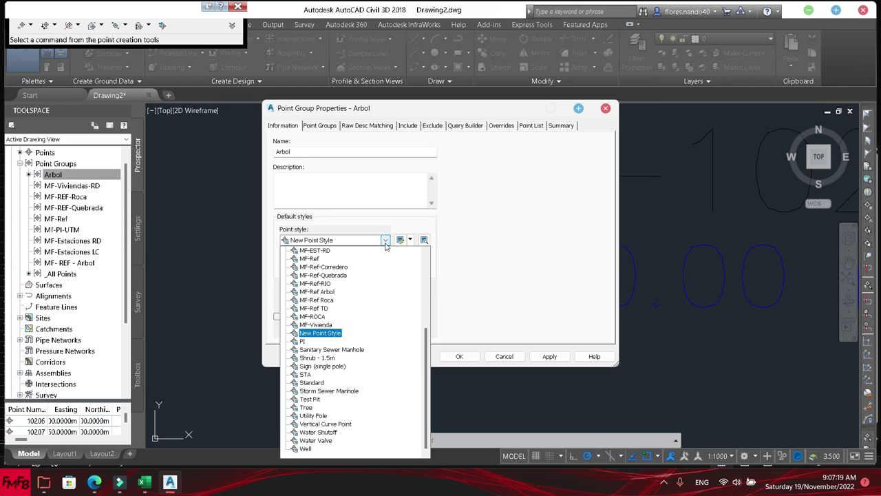
{"action": "left_click", "coordinate": [400, 238]}
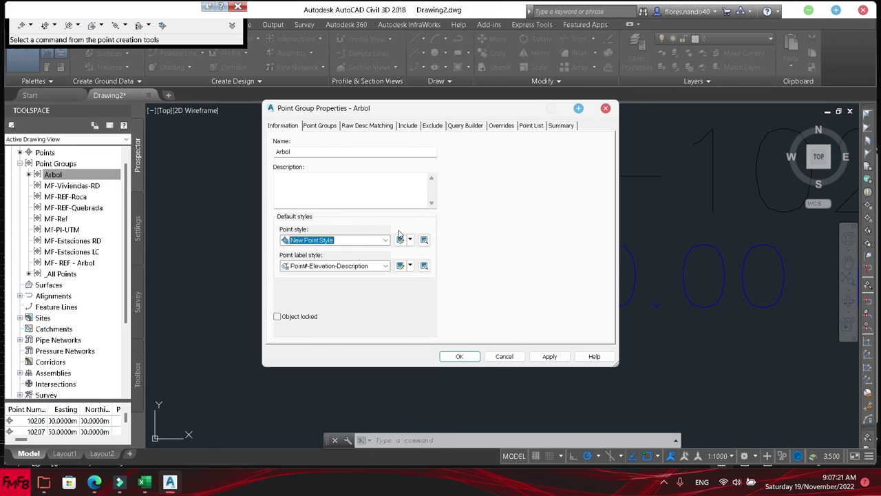
{"action": "left_click", "coordinate": [411, 240]}
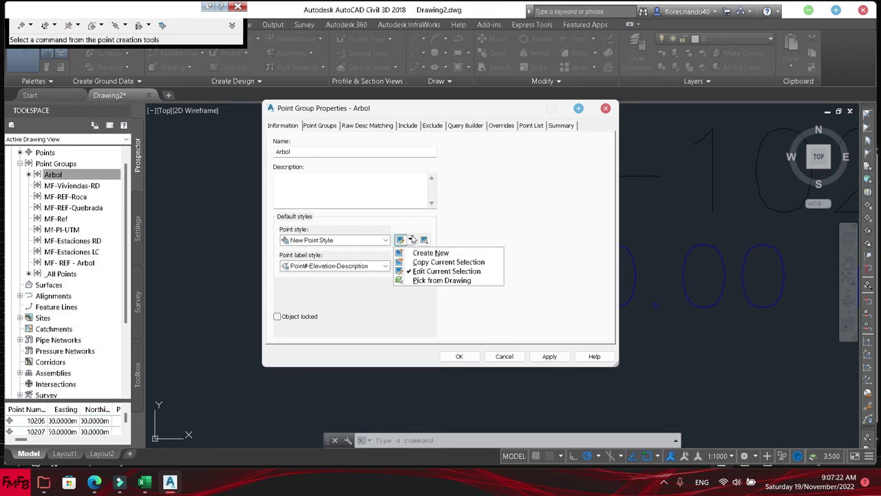
{"action": "left_click", "coordinate": [420, 271]}
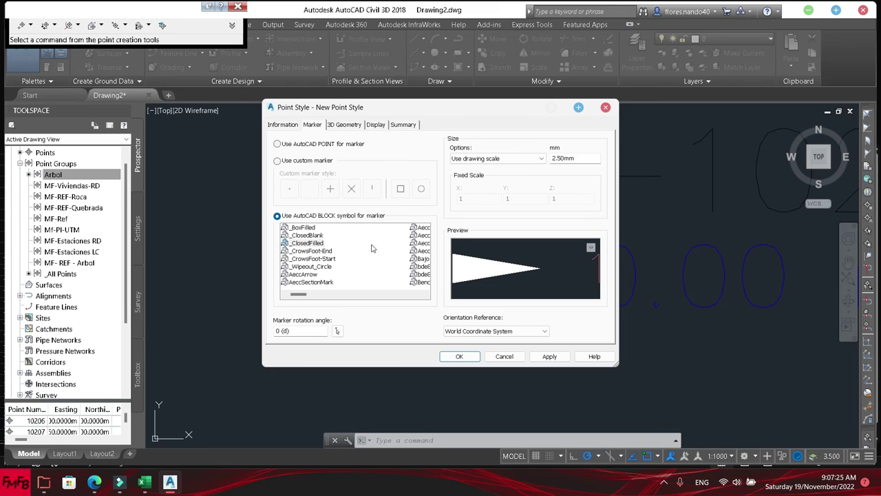
{"action": "left_click", "coordinate": [291, 125]}
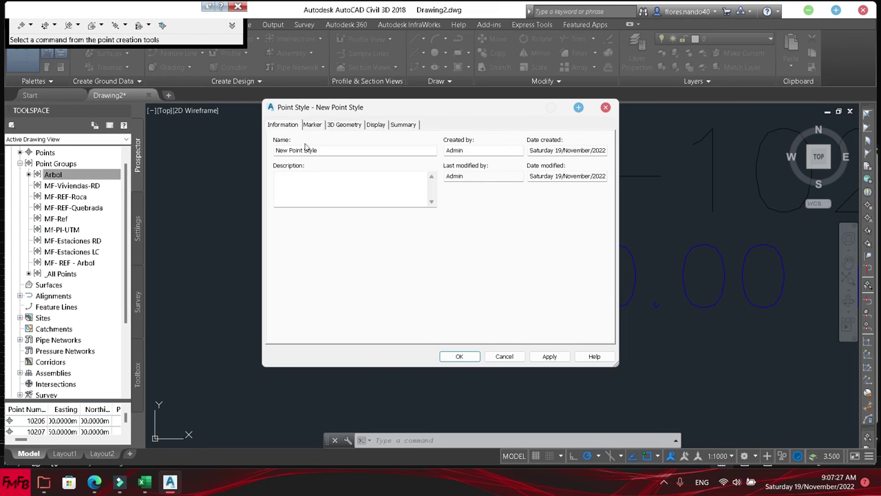
{"action": "double_click", "coordinate": [325, 152]}
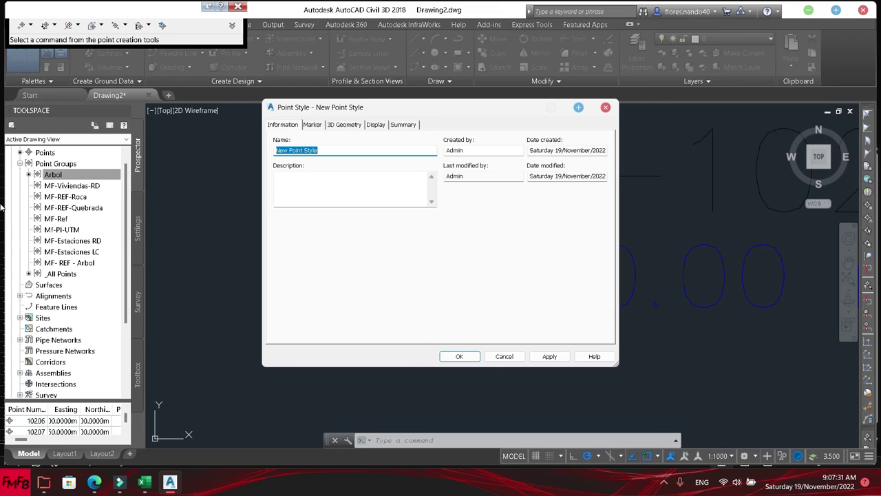
{"action": "type", "text": "Arbol"}
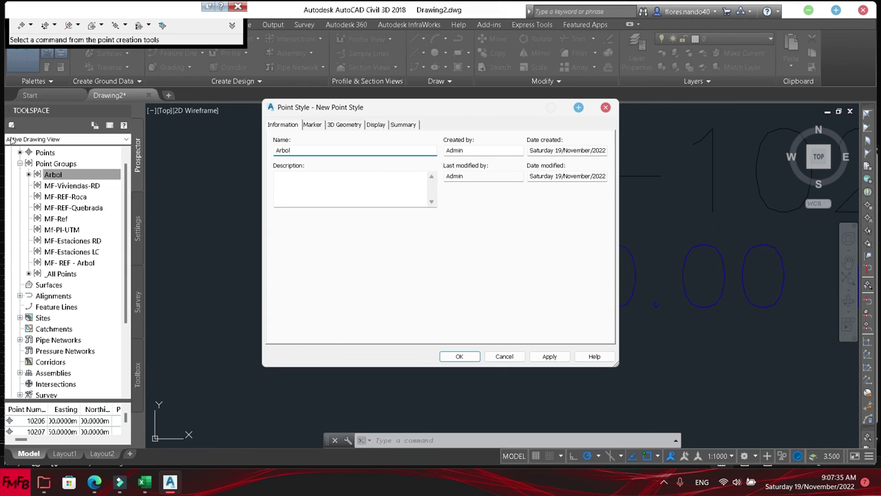
Set the Arbol style's marker to the Tree-Evergreen block and confirm both dialogs
{"action": "left_click", "coordinate": [312, 125]}
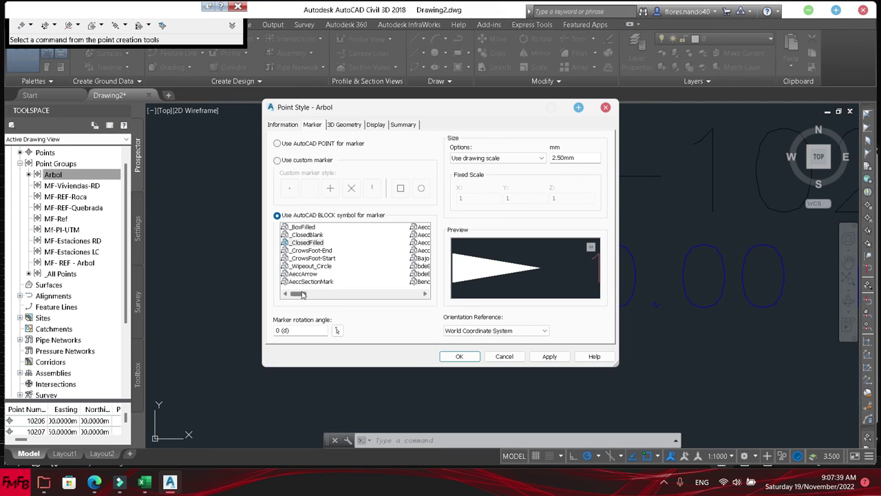
{"action": "left_click_drag", "start_coordinate": [305, 294], "coordinate": [388, 305]}
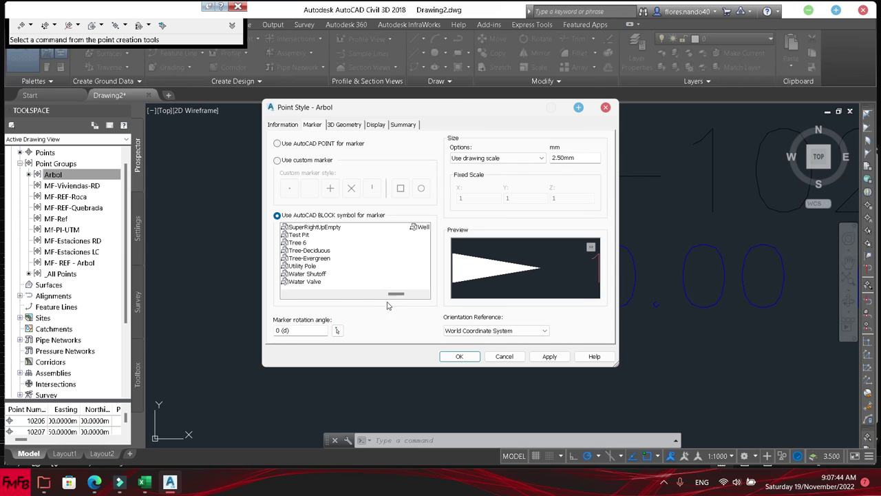
{"action": "left_click", "coordinate": [303, 243]}
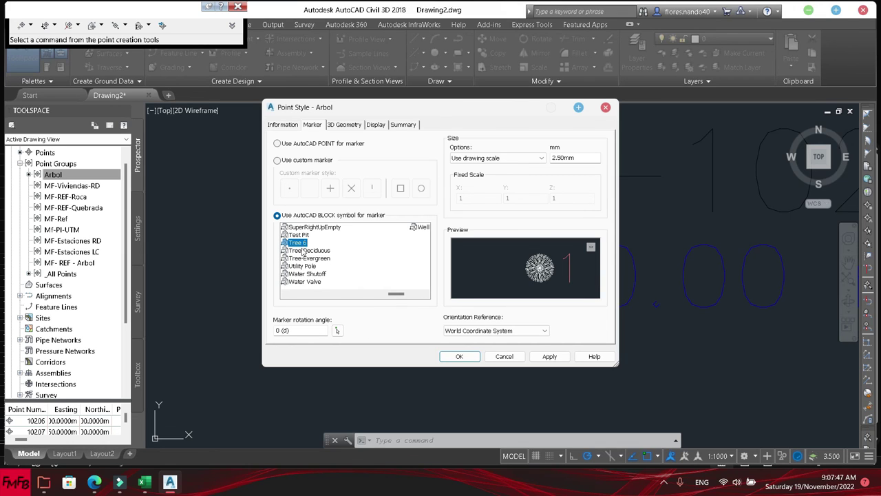
{"action": "left_click", "coordinate": [303, 251]}
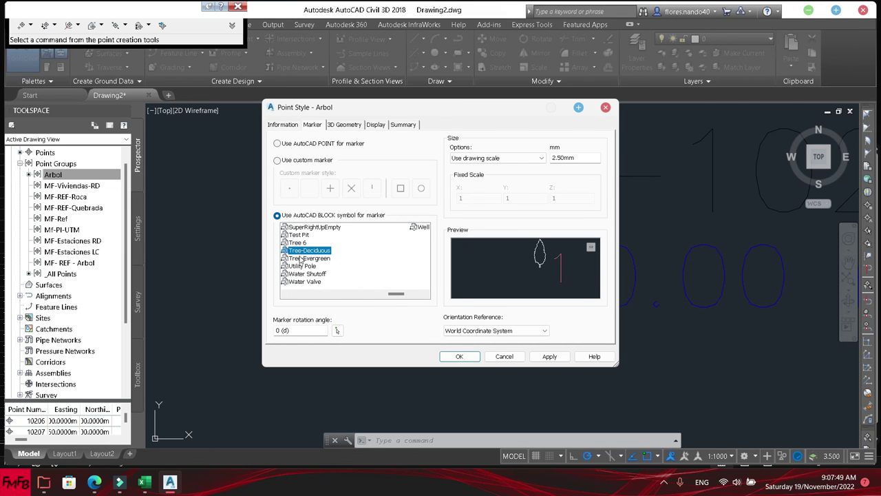
{"action": "left_click", "coordinate": [300, 267]}
{"action": "left_click", "coordinate": [306, 258]}
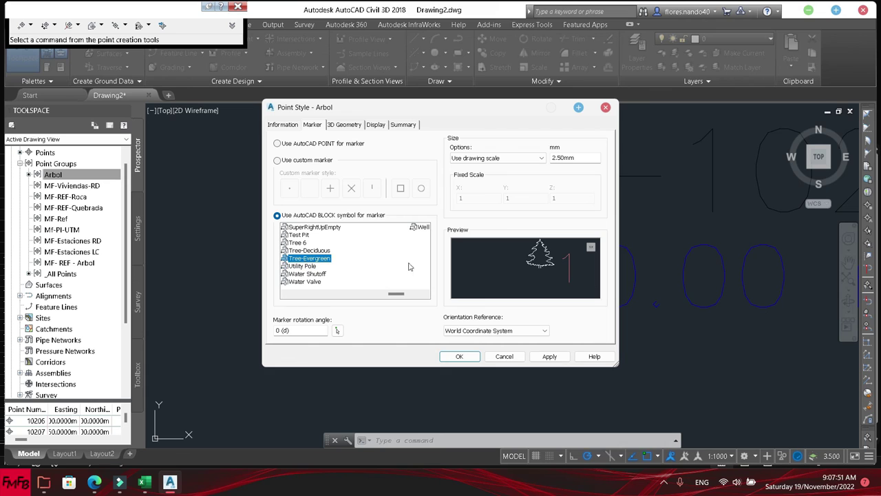
{"action": "left_click", "coordinate": [539, 361]}
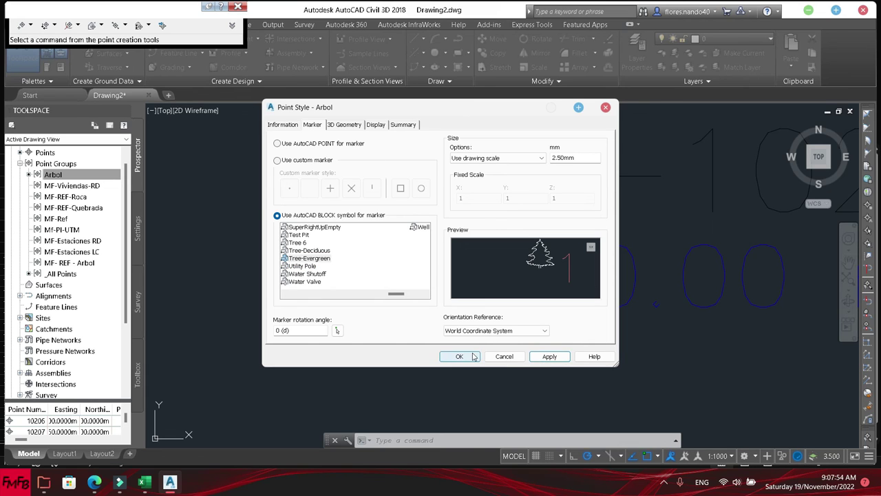
{"action": "left_click", "coordinate": [505, 356]}
{"action": "left_click", "coordinate": [460, 356]}
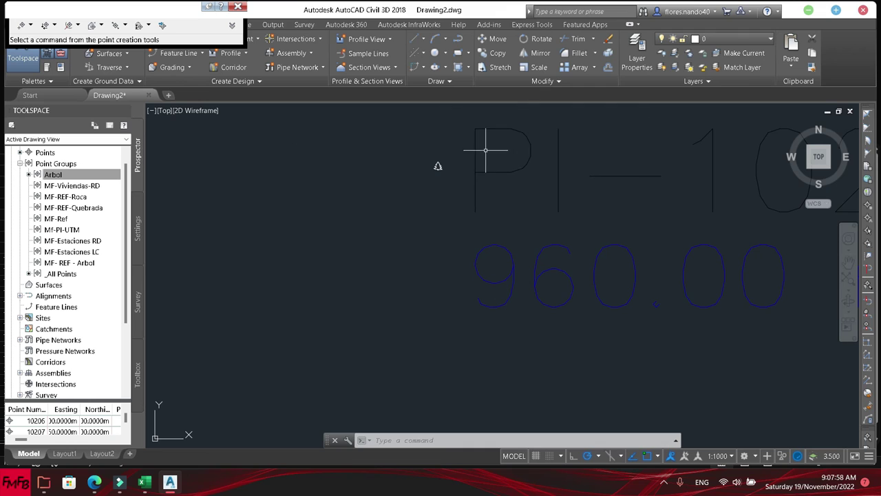
Edit the Arbol point style to enlarge its marker size from 2.50 mm to 5.00 mm
{"action": "right_click", "coordinate": [61, 176]}
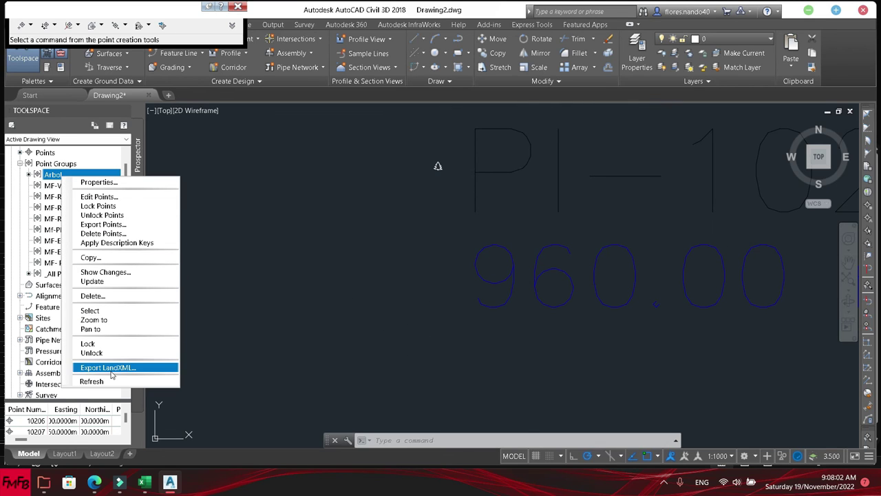
{"action": "left_click", "coordinate": [111, 183]}
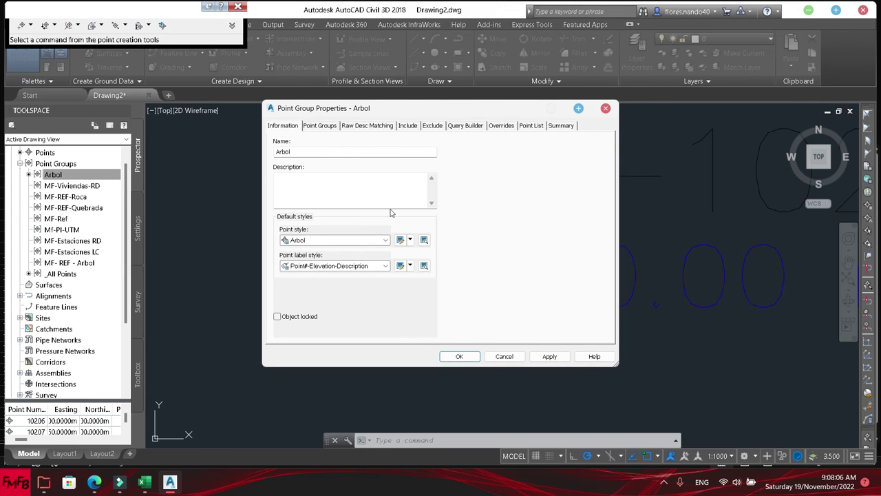
{"action": "left_click", "coordinate": [410, 238]}
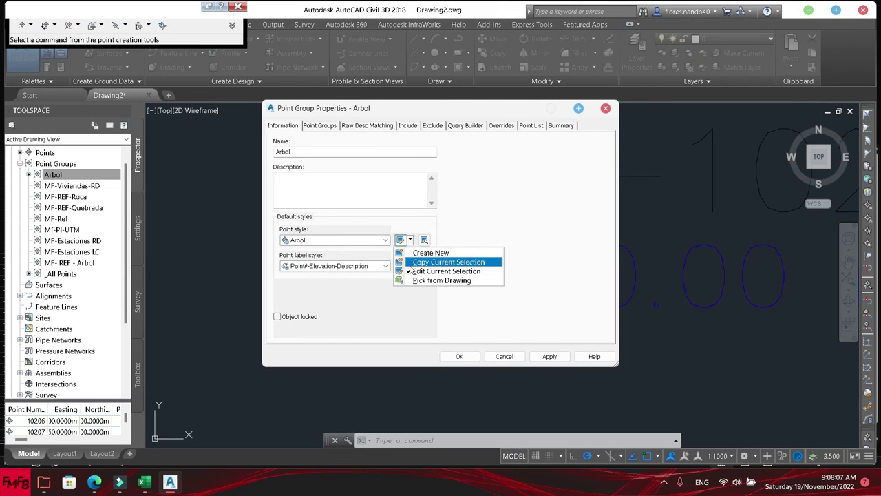
{"action": "left_click", "coordinate": [413, 270]}
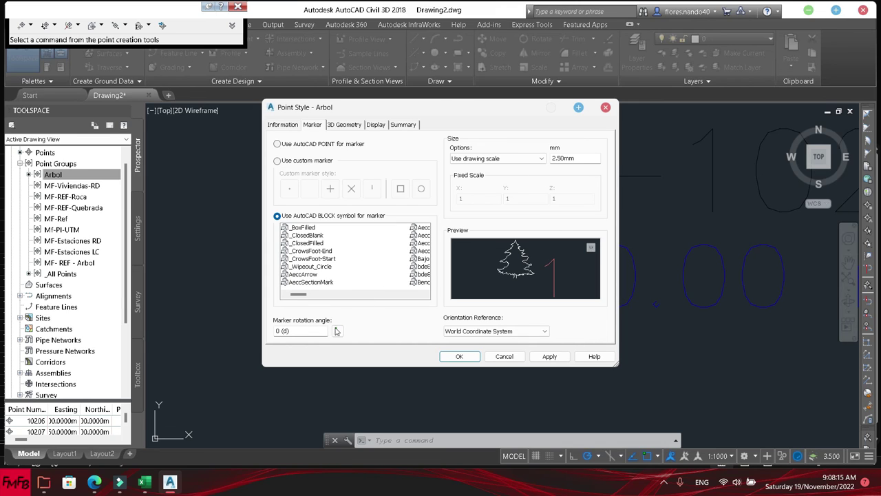
{"action": "double_click", "coordinate": [577, 158]}
{"action": "key", "text": "Return"}
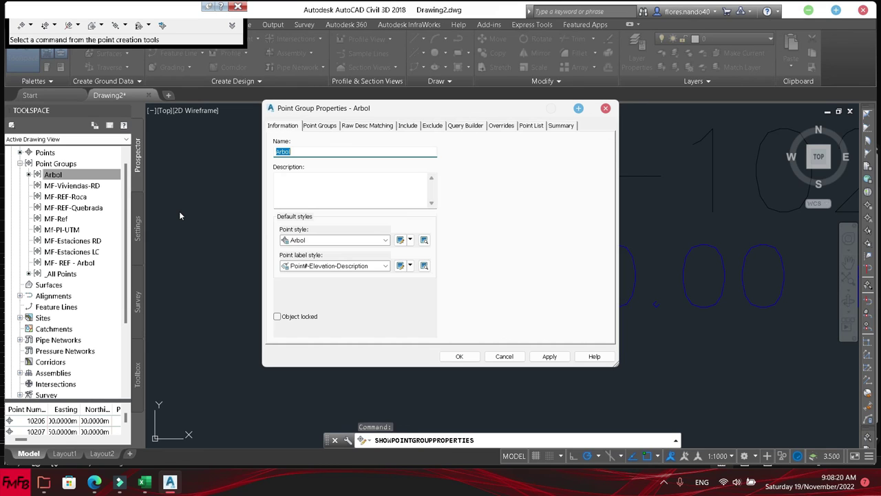
{"action": "left_click", "coordinate": [458, 356]}
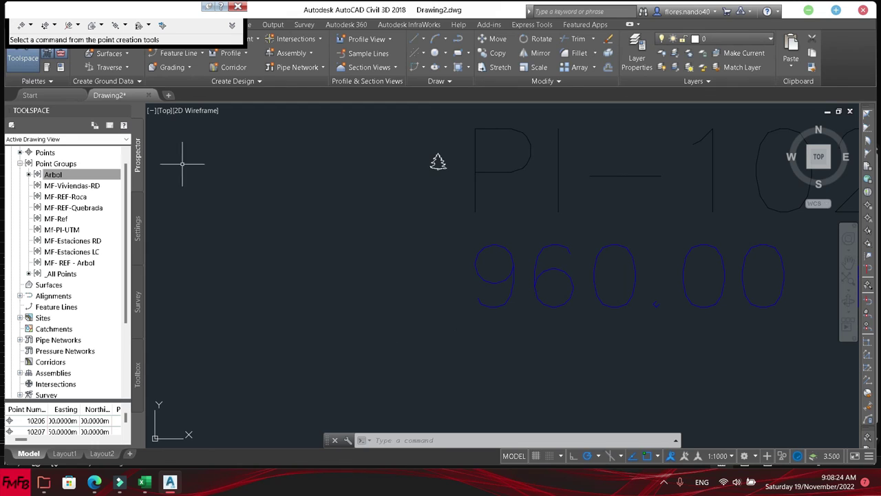
Edit the Arbol point style again, raising its marker size from 5.00 mm to 10 mm
{"action": "right_click", "coordinate": [82, 181]}
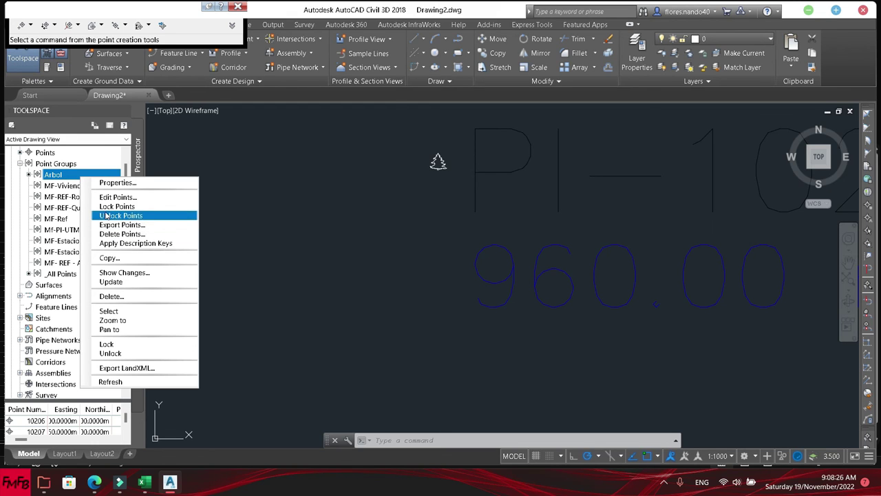
{"action": "left_click", "coordinate": [119, 183]}
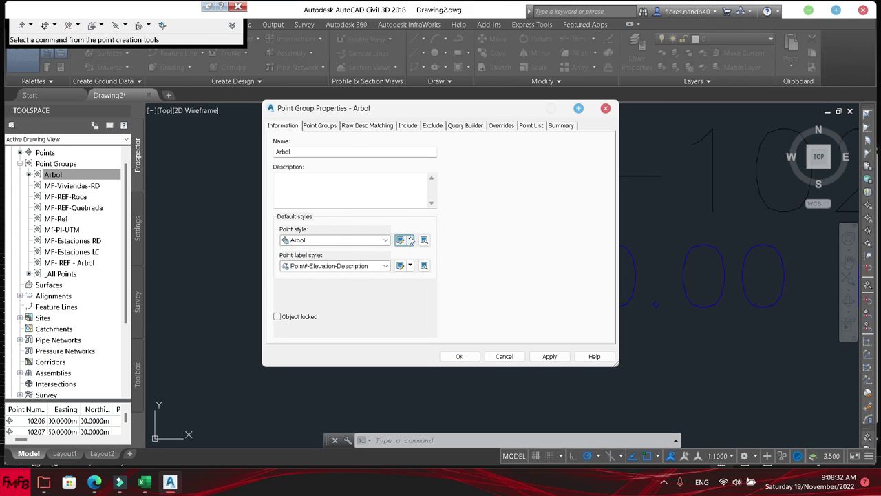
{"action": "left_click", "coordinate": [410, 240]}
{"action": "left_click", "coordinate": [415, 271]}
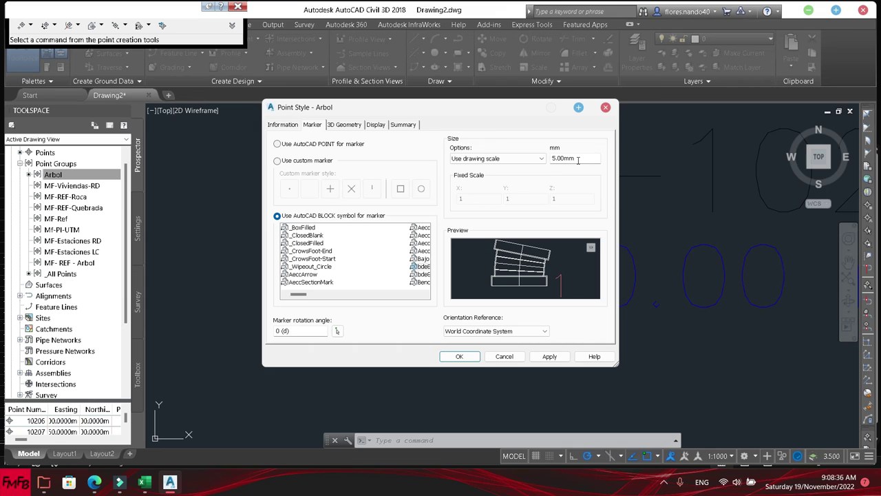
{"action": "left_click", "coordinate": [579, 159]}
{"action": "type", "text": "10"}
{"action": "key", "text": "Return"}
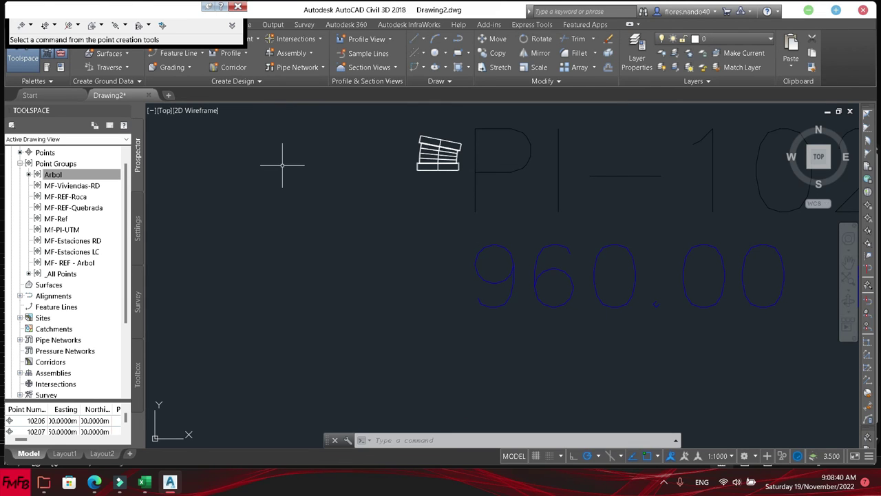
Switch the Arbol point style's marker block to Tree-Deciduous and close both dialogs
{"action": "right_click", "coordinate": [86, 176]}
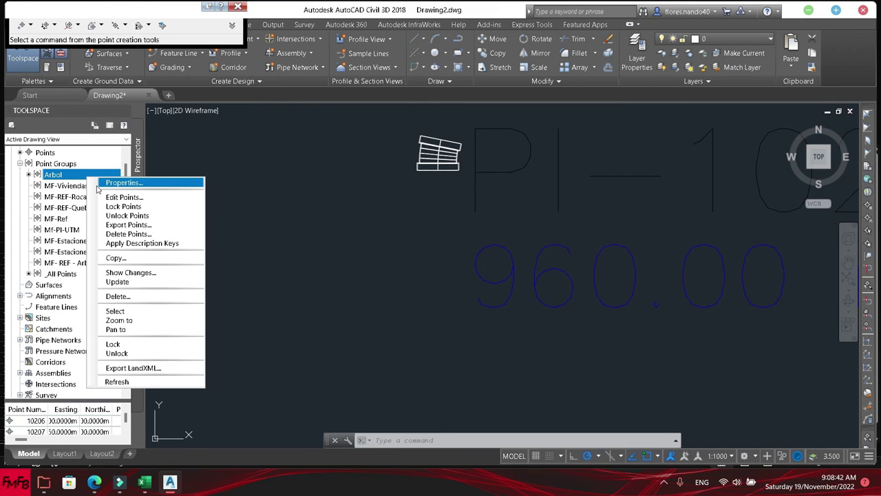
{"action": "left_click", "coordinate": [99, 184]}
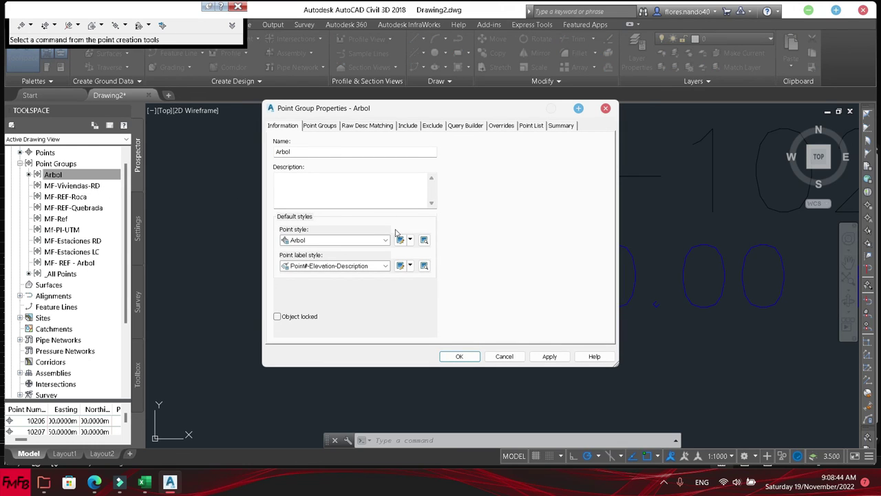
{"action": "left_click", "coordinate": [410, 239]}
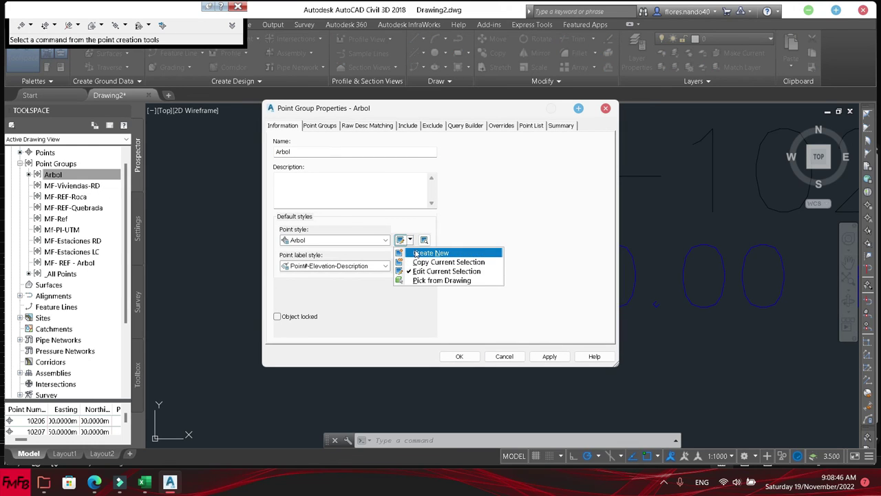
{"action": "left_click", "coordinate": [417, 272]}
{"action": "mouse_move", "coordinate": [369, 294]}
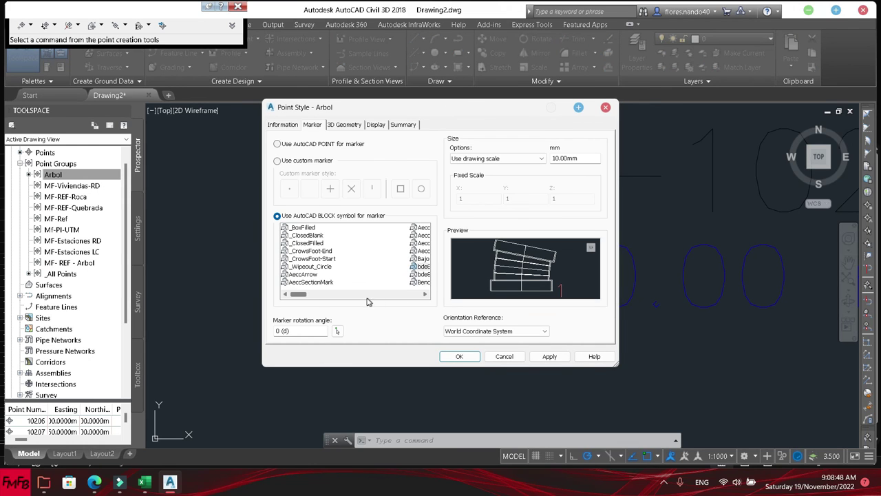
{"action": "left_click", "coordinate": [311, 266]}
{"action": "type", "text": "tree"}
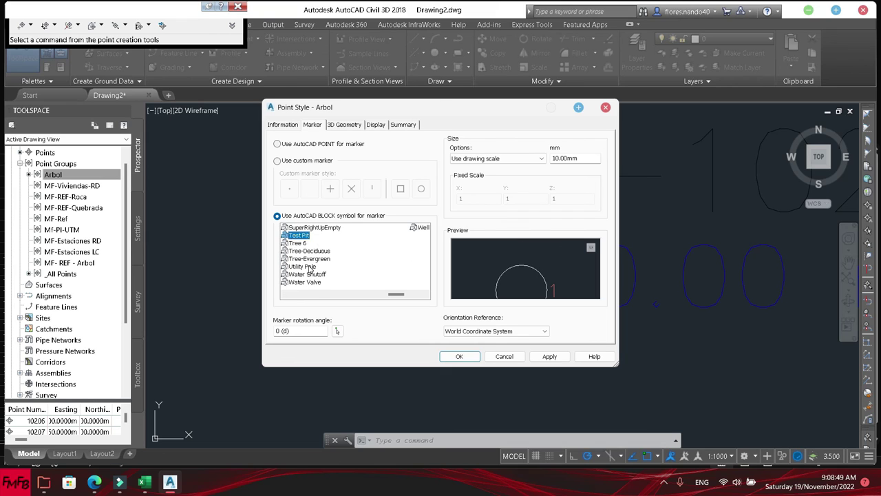
{"action": "key", "text": "Down"}
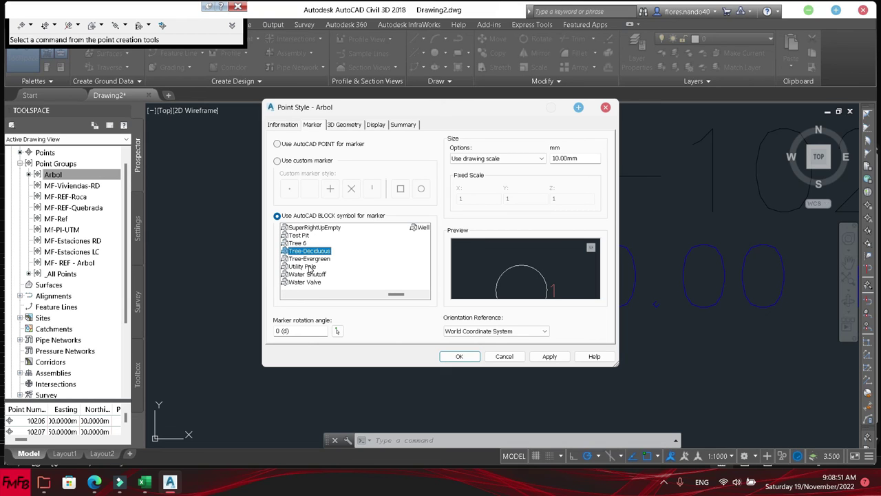
{"action": "left_click", "coordinate": [305, 252]}
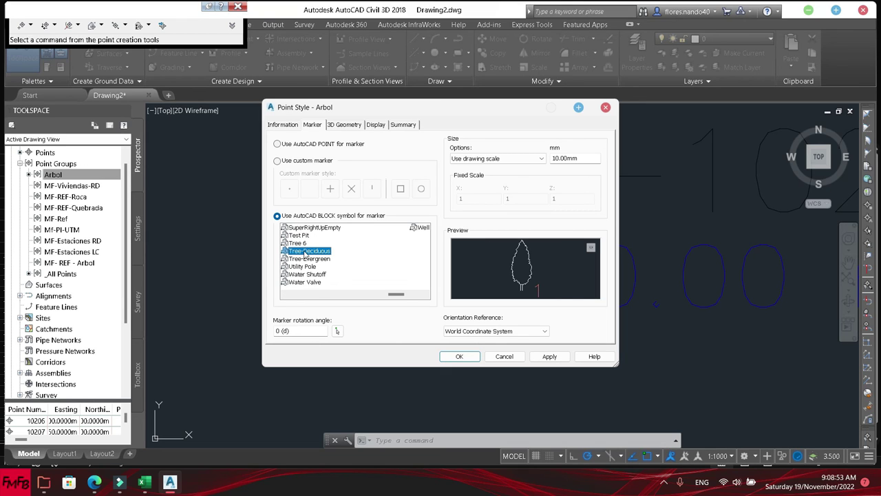
{"action": "left_click", "coordinate": [460, 357]}
{"action": "left_click", "coordinate": [463, 357]}
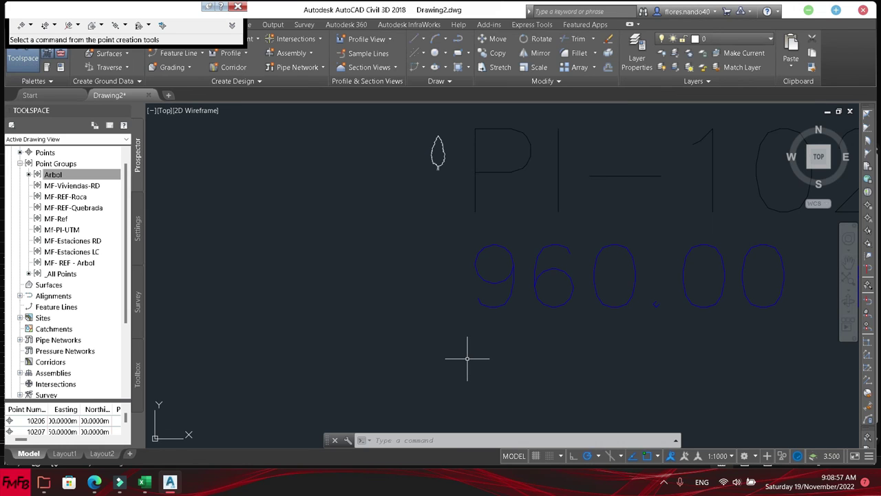